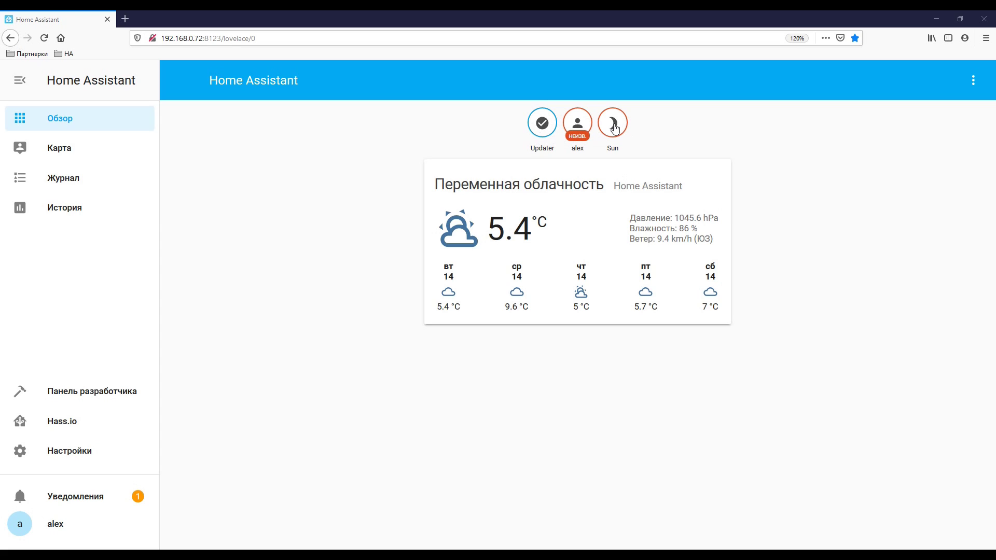
View the map and the logbook, checking the logbook's period and object filter choices without changing them.
click(47, 150)
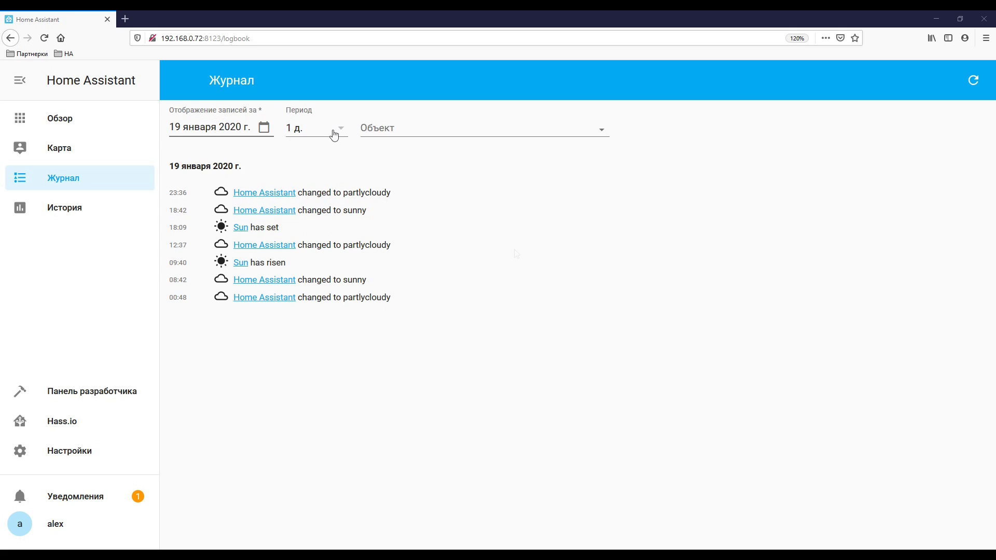
click(335, 129)
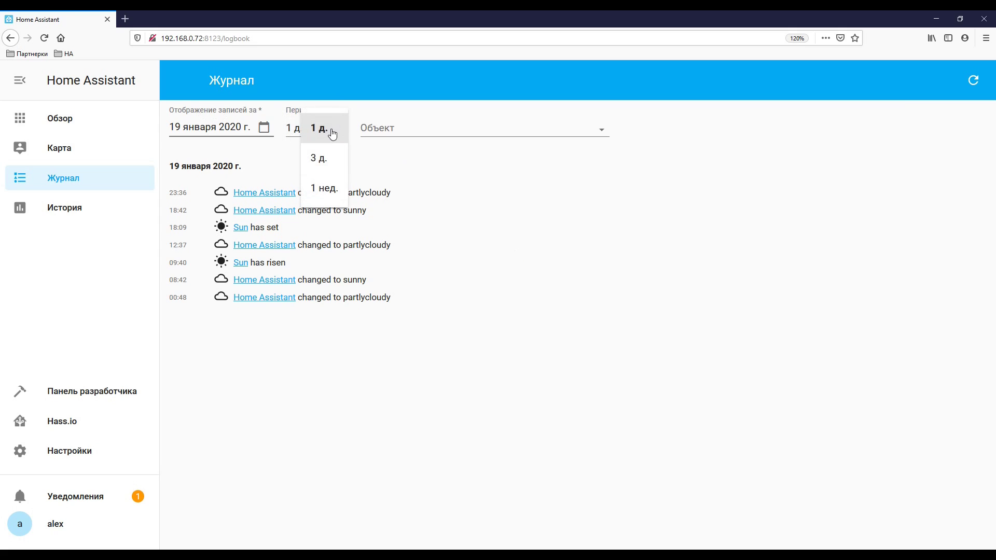
click(448, 129)
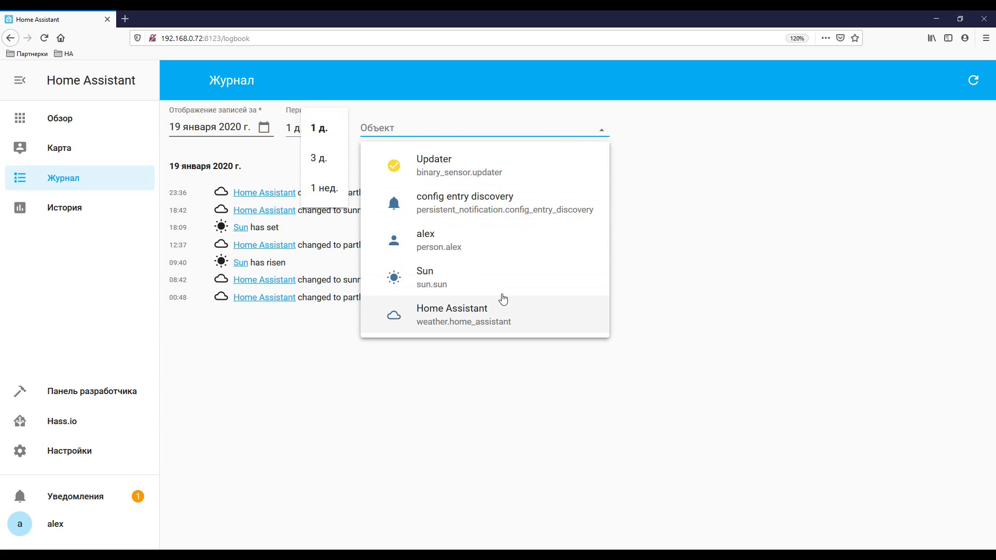
click(819, 251)
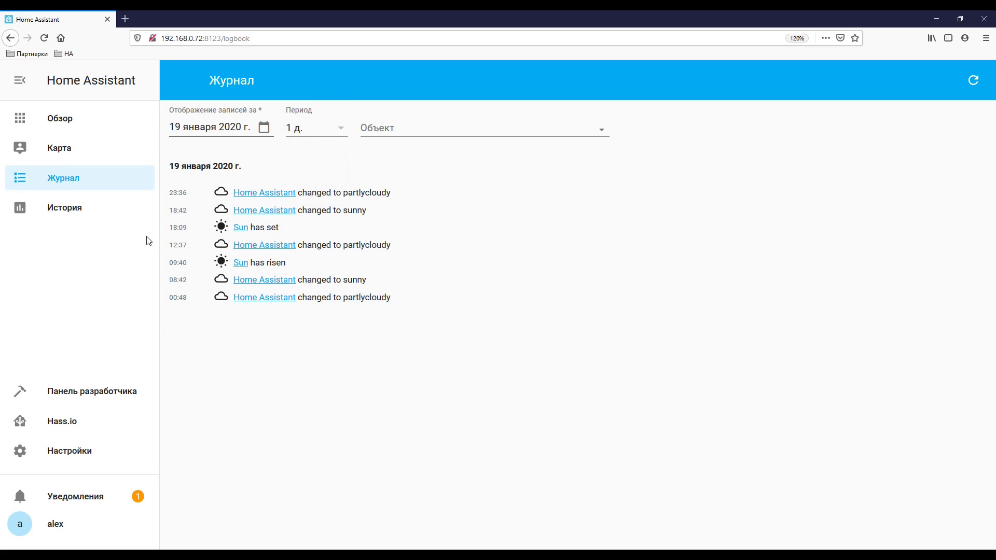
View the state history timeline for 19 January 2020 and check its period choices.
click(66, 207)
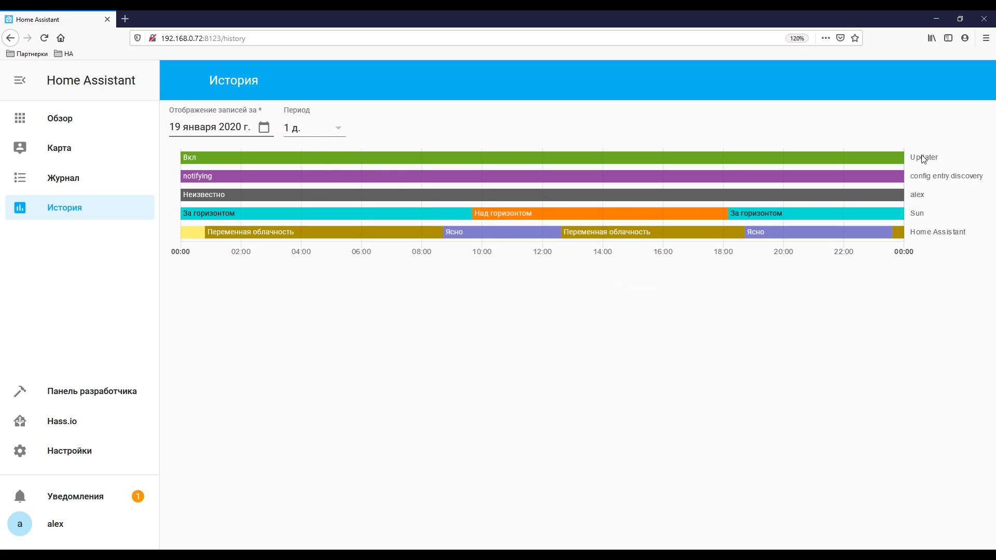
click(309, 128)
click(407, 127)
Open the developer tools' states page and look through the list of current entities.
click(63, 392)
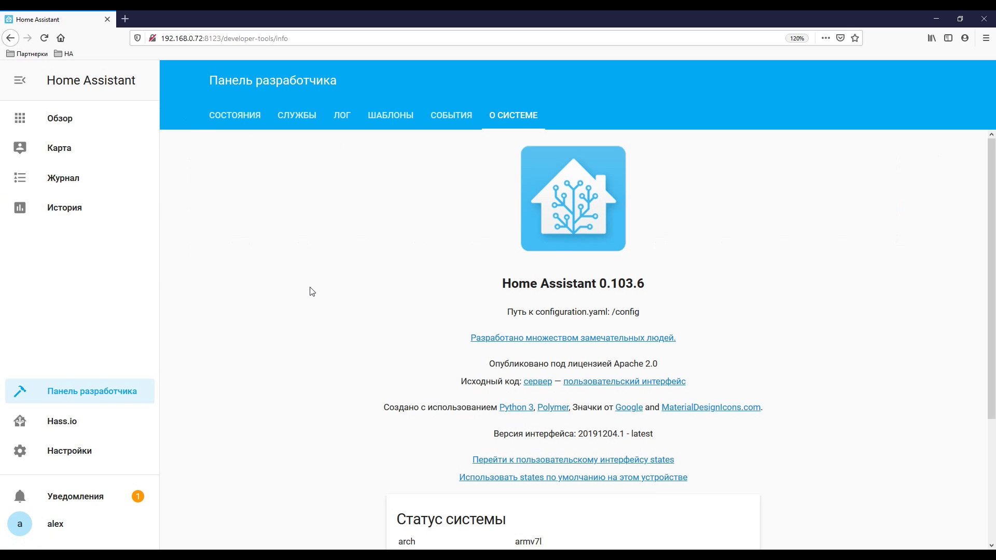
click(238, 115)
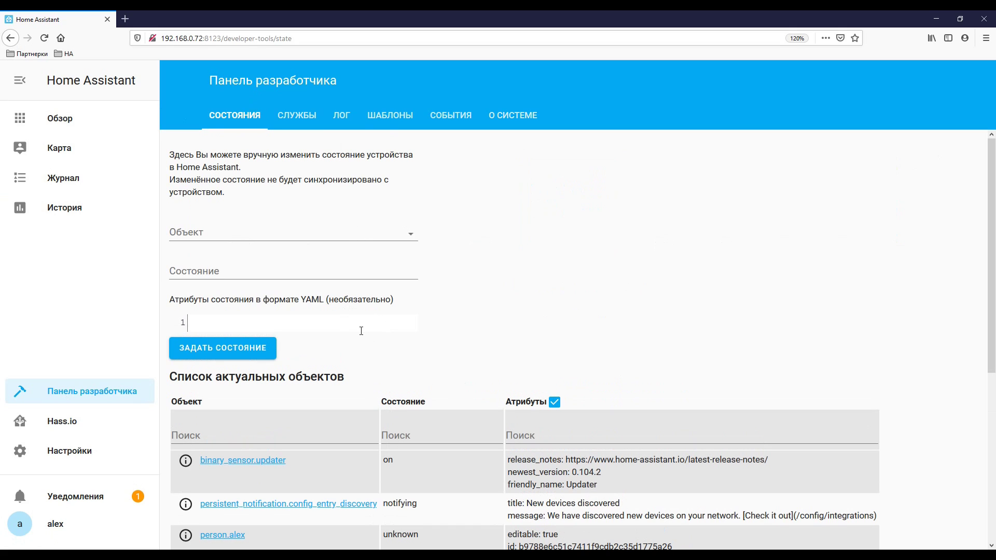
scroll(401, 332, down, 5)
scroll(399, 328, up, 2)
scroll(399, 328, down, 2)
scroll(399, 328, up, 5)
Filter the current entities by the name "bi" and by the state "on", clearing each filter after checking it.
click(275, 429)
text(b)
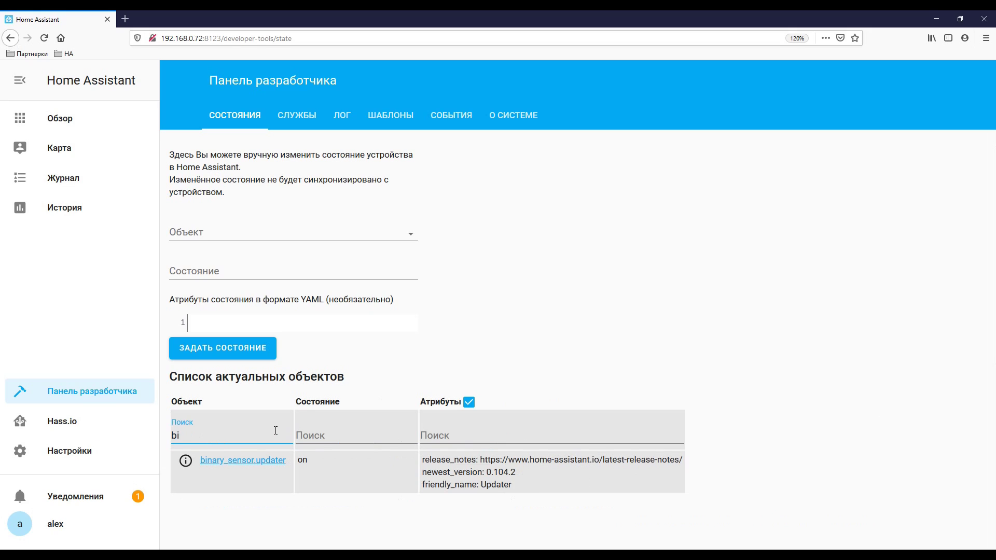
key(BackSpace)
click(428, 434)
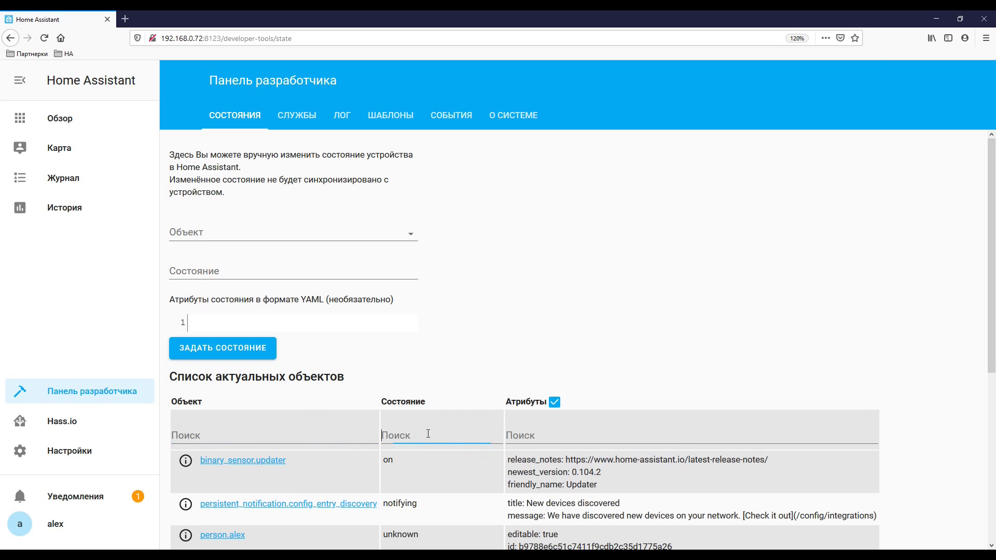
text(on)
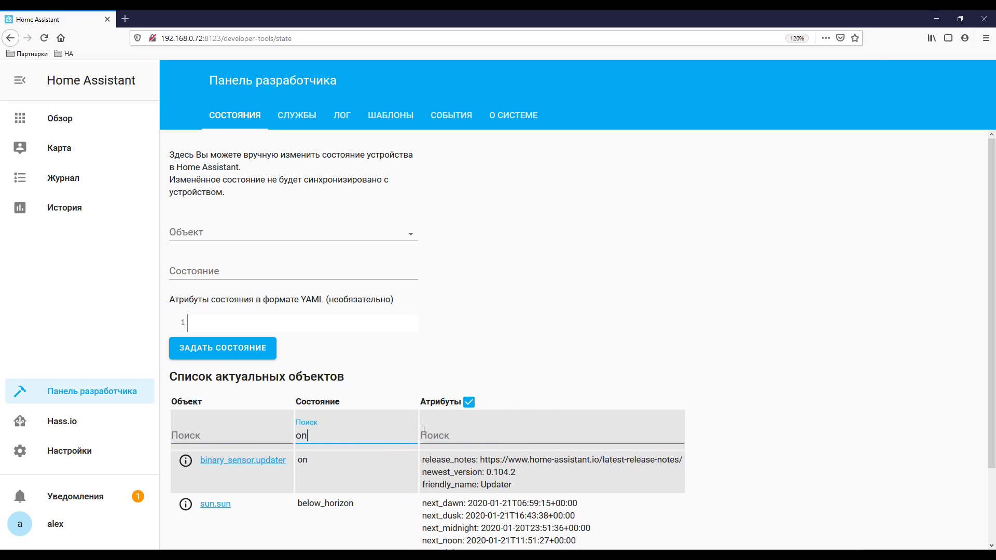
key(BackSpace)
key(BackSpace)
Filter the current entities by the attribute text "fri" and look through the matching entries.
click(553, 431)
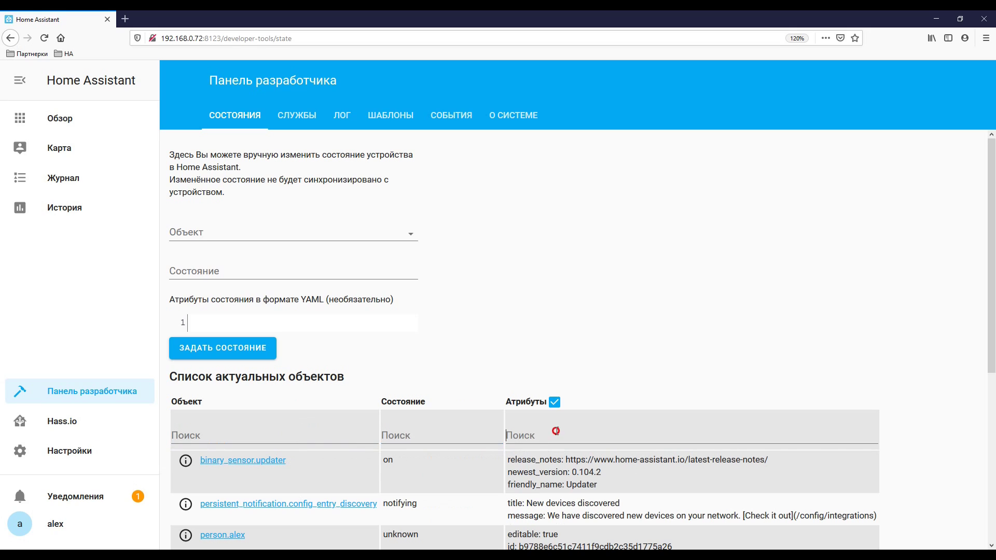
scroll(552, 429, down, 3)
scroll(551, 430, up, 2)
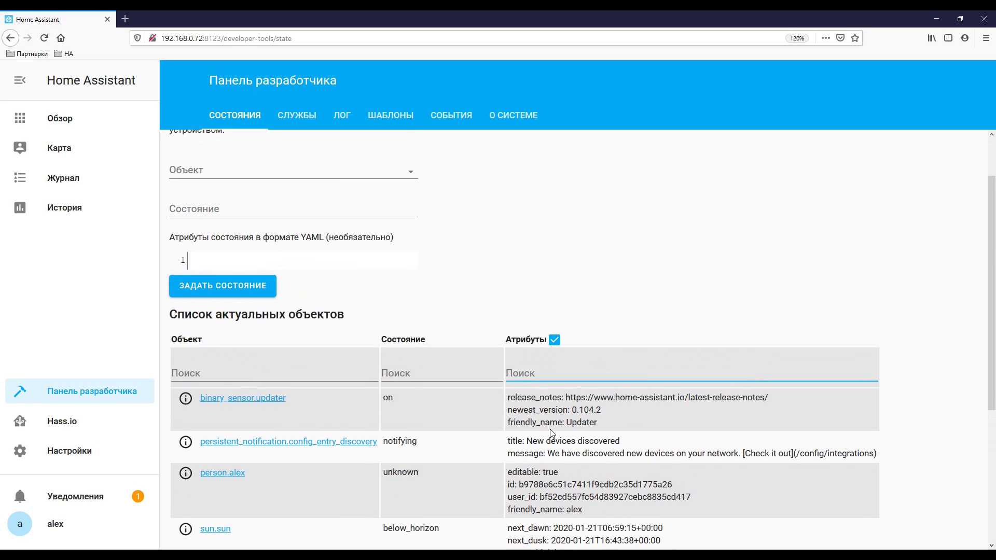
text(fr)
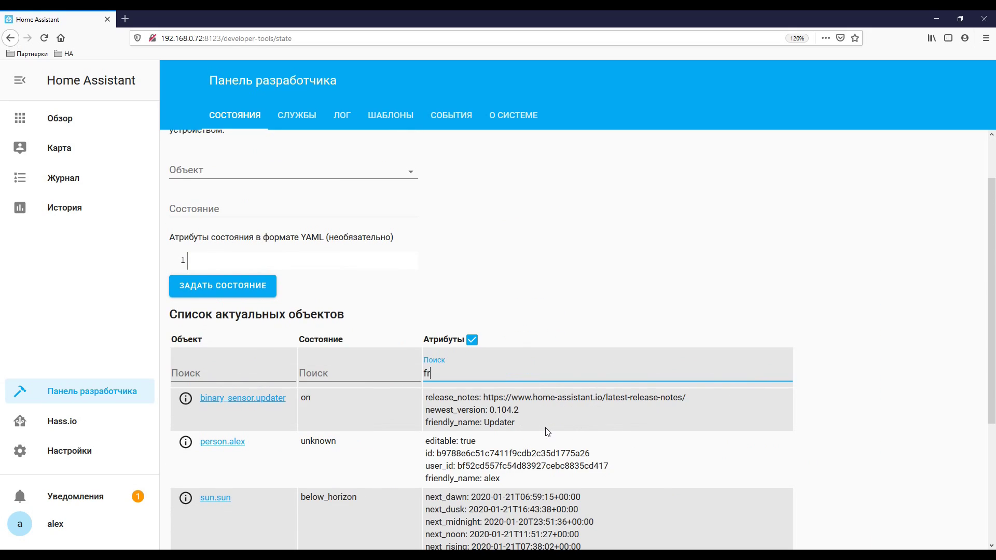
scroll(512, 424, down, 3)
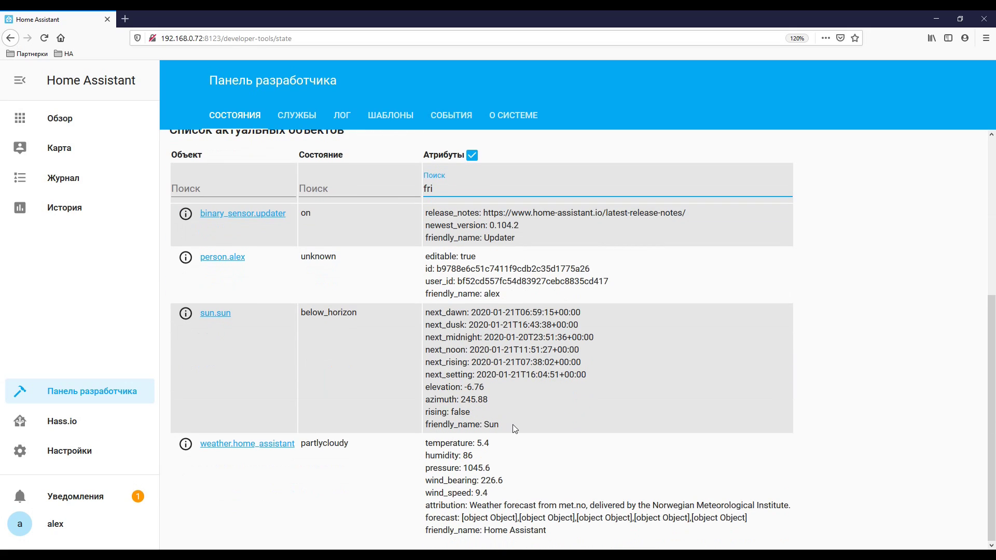
text(i)
scroll(512, 424, up, 4)
Browse the list of services that can be called in the developer tools, without choosing one.
click(308, 121)
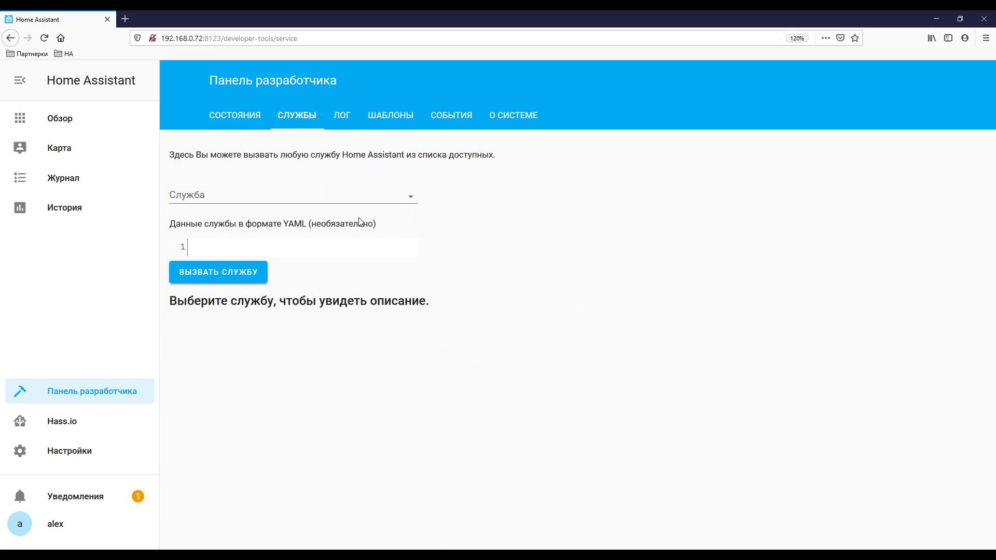
click(410, 198)
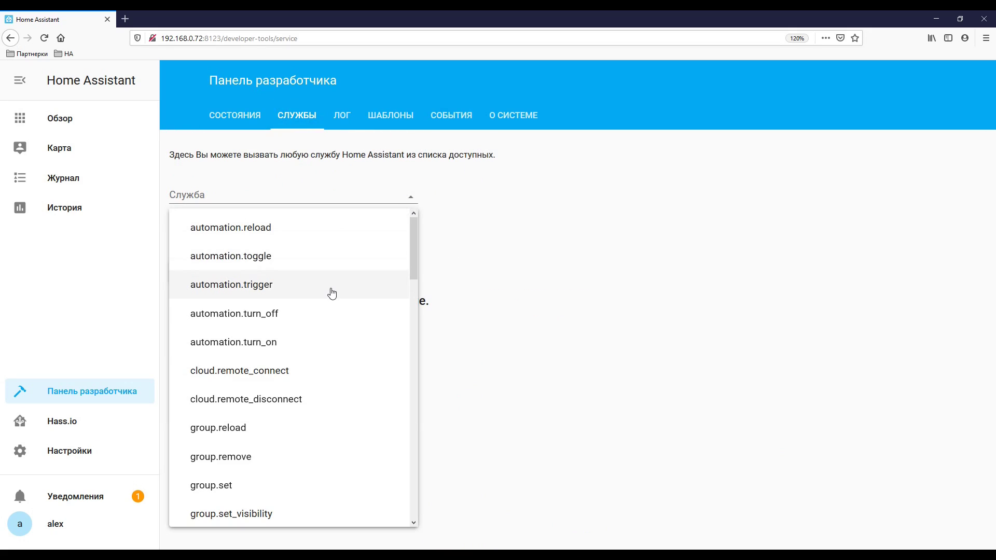
scroll(329, 291, down, 10)
scroll(329, 295, down, 6)
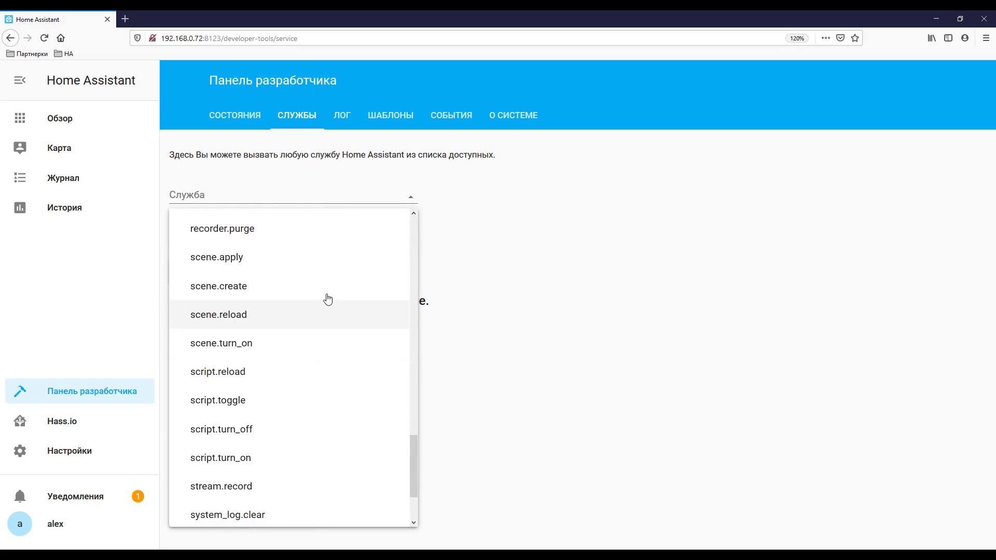
scroll(326, 369, up, 8)
scroll(327, 366, up, 10)
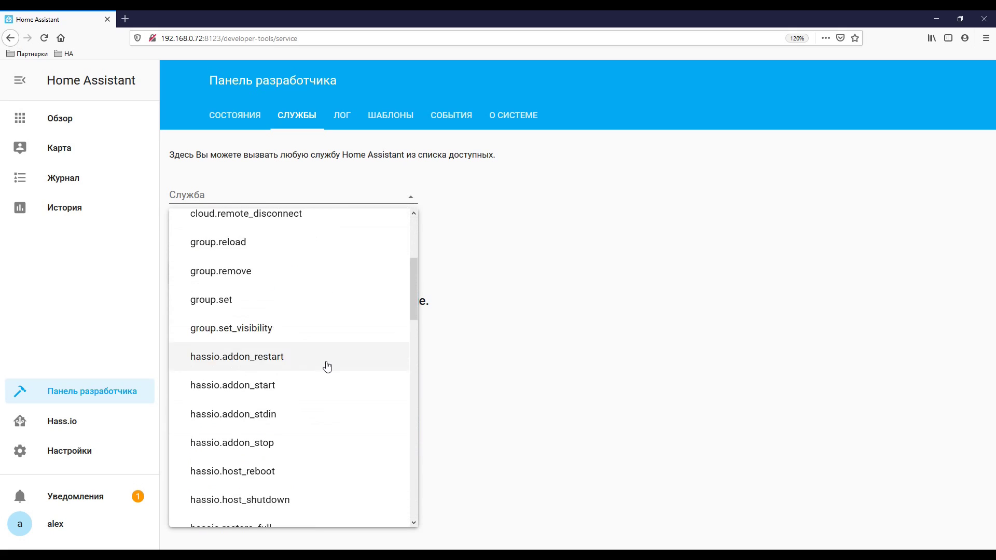
click(544, 263)
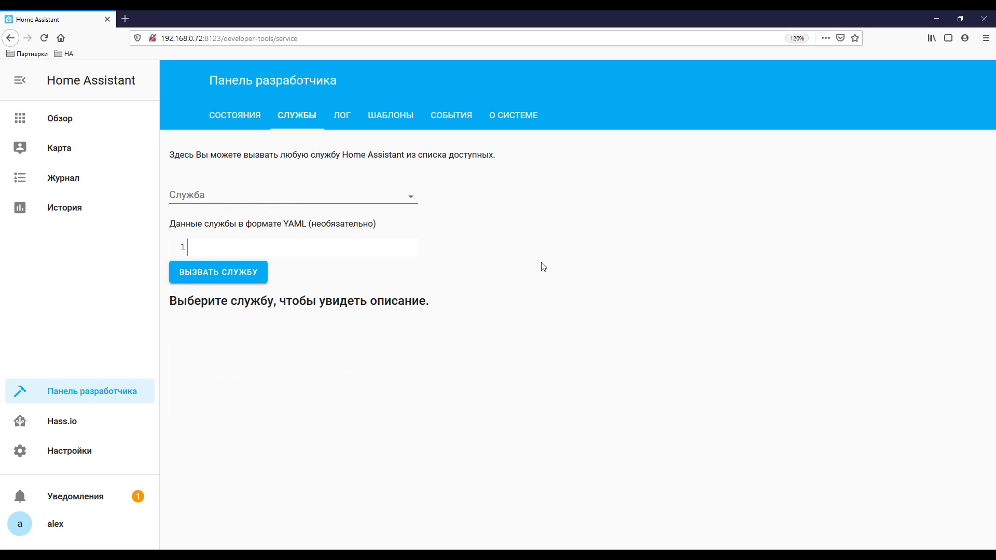
Refresh the developer tools' problem log and open the template editor with its sample template.
click(342, 117)
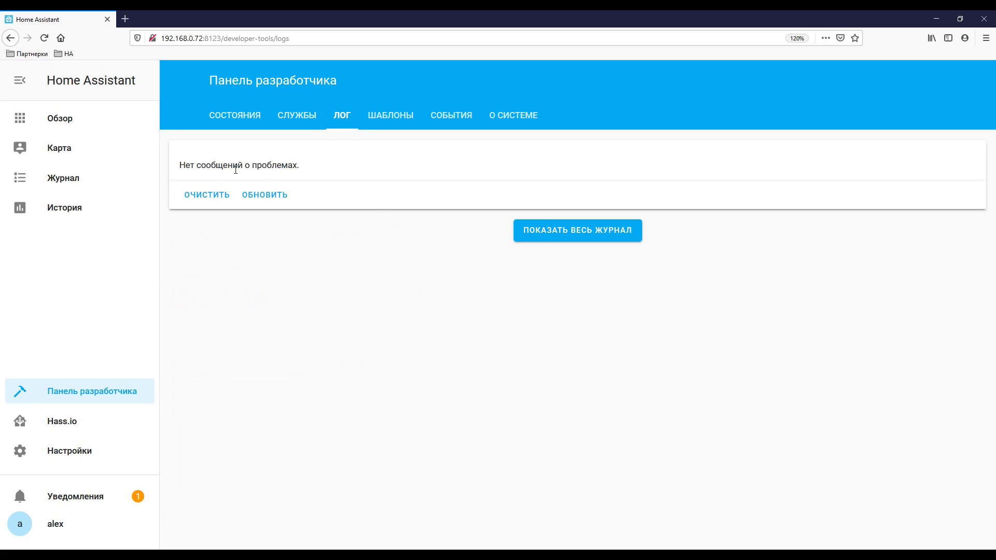
click(262, 196)
click(390, 120)
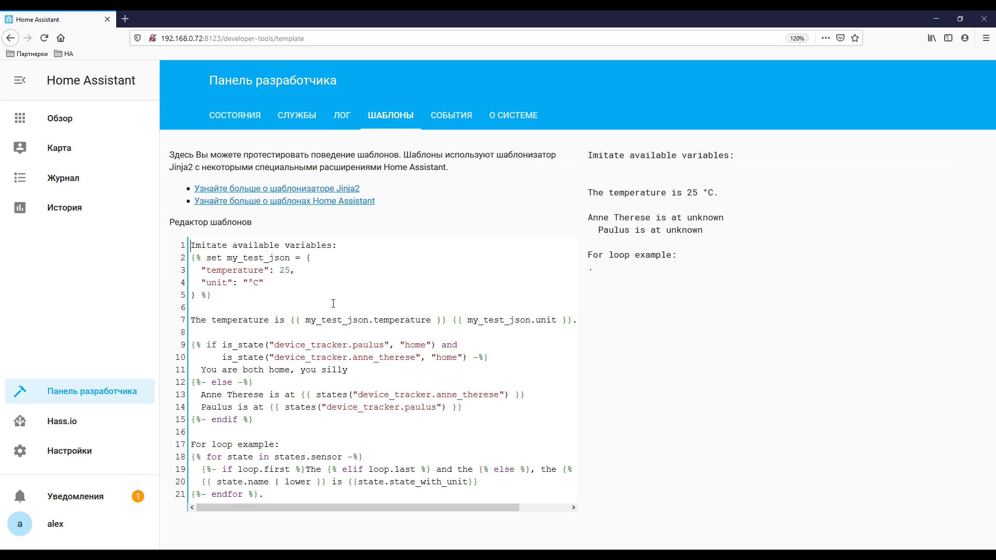
Look at the developer tools' available events and at the system information, down to the system status table.
click(451, 119)
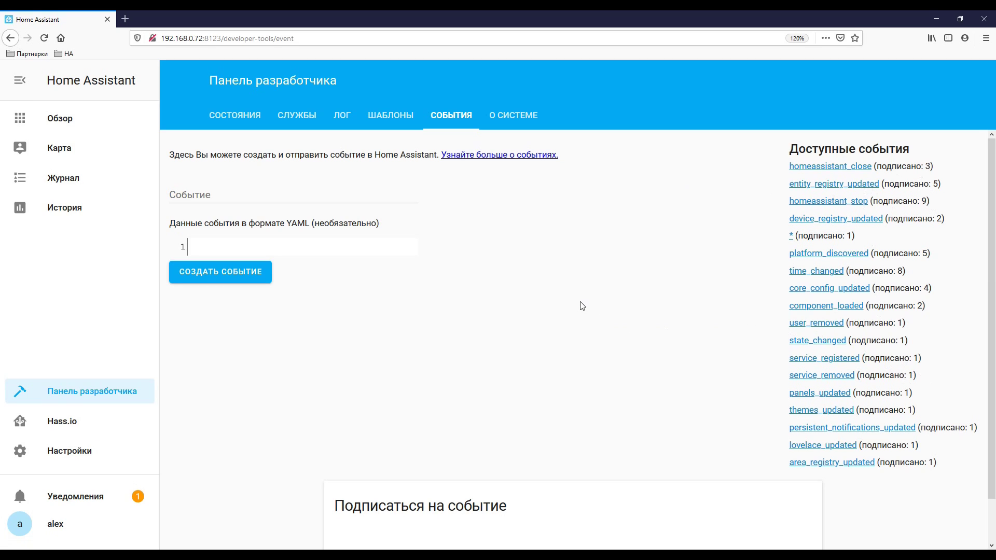
click(510, 115)
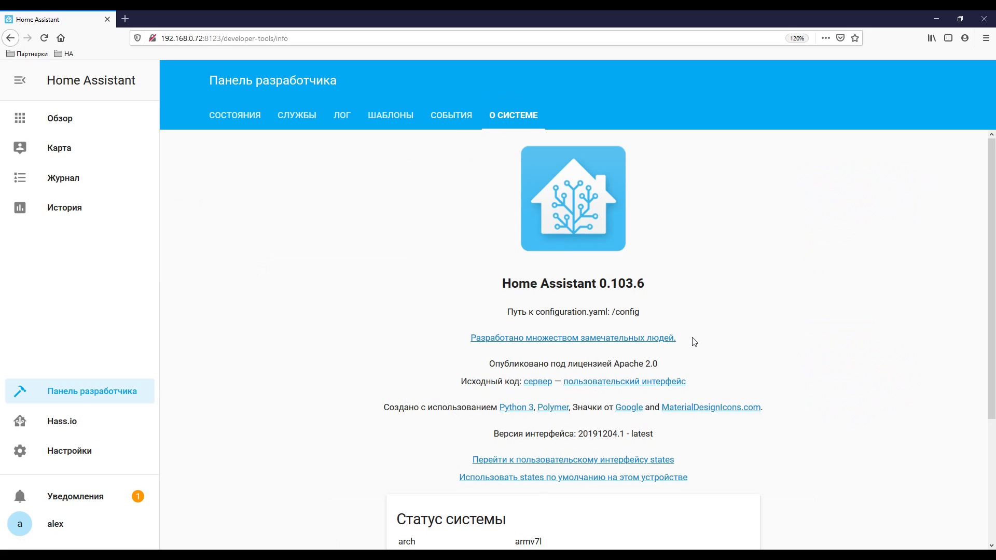
scroll(694, 341, down, 4)
scroll(694, 342, up, 4)
scroll(332, 306, down, 4)
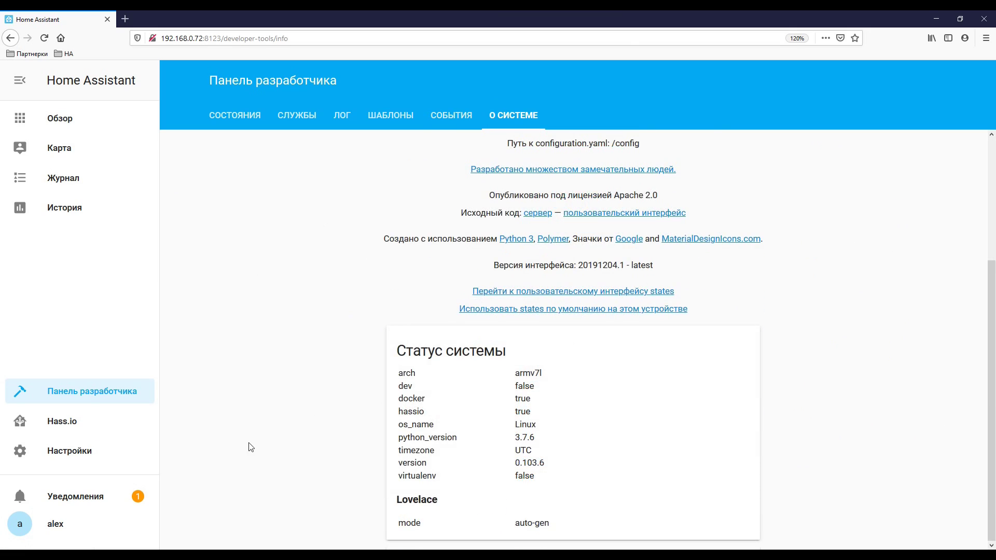
Review the release notes of Home Assistant 0.104.2 from the Hass.io dashboard and run the update to that version.
click(55, 427)
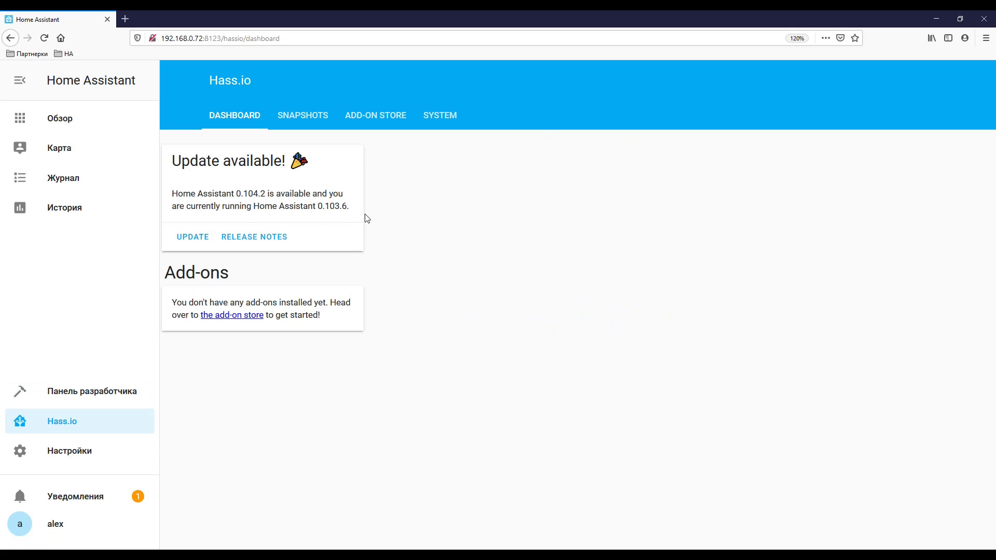
click(255, 238)
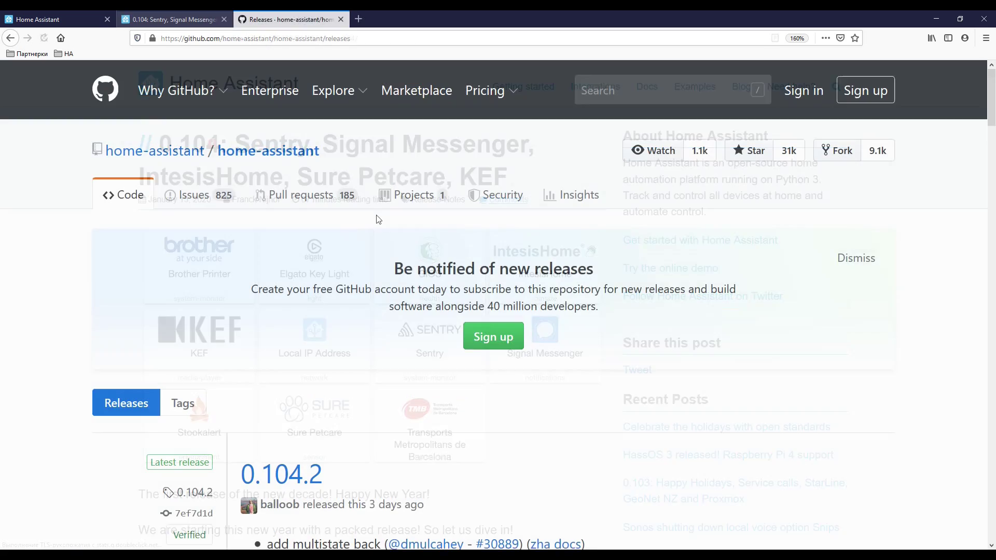
scroll(378, 215, down, 6)
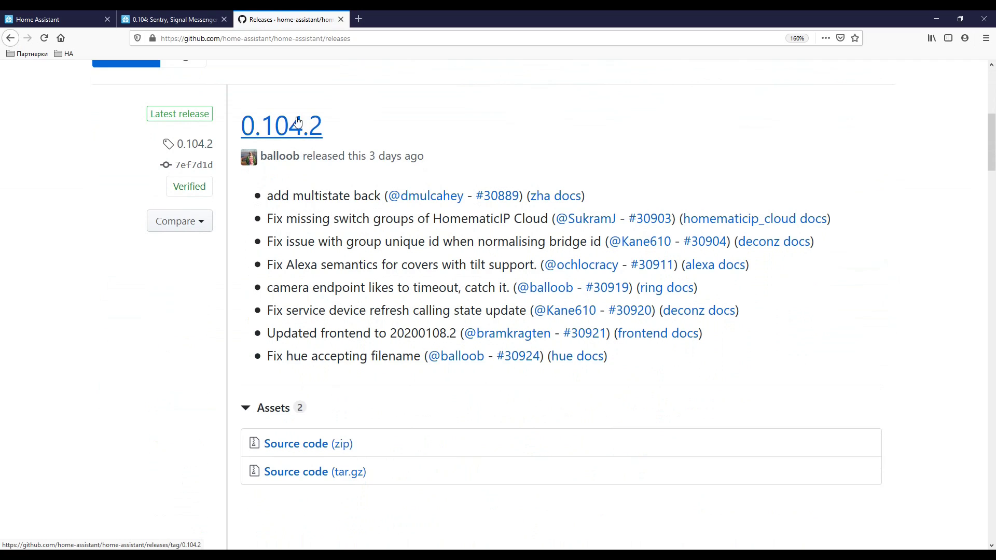
click(36, 20)
click(194, 240)
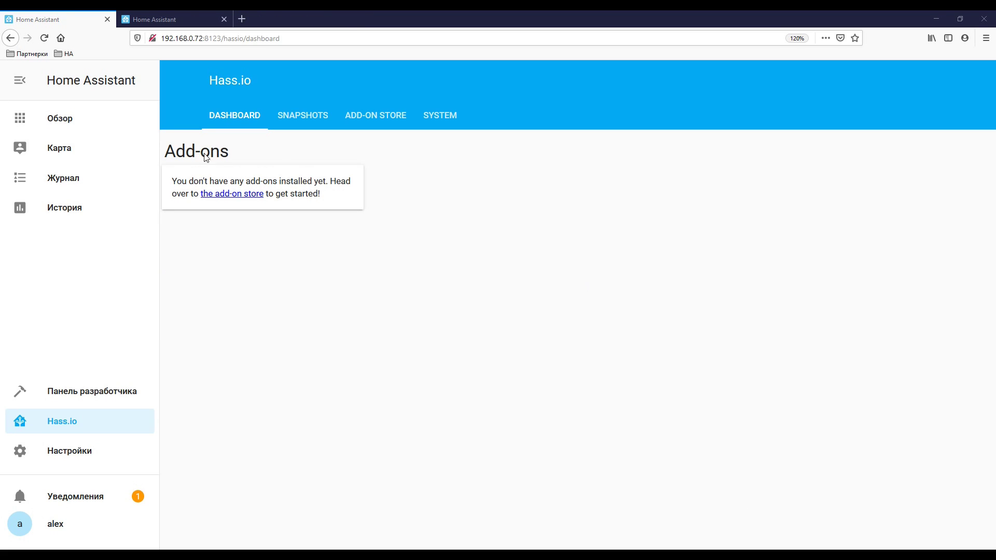
View the Hass.io snapshots page and examine the contents of the 2020-01-19 automatic backup on the other Home Assistant instance.
click(306, 121)
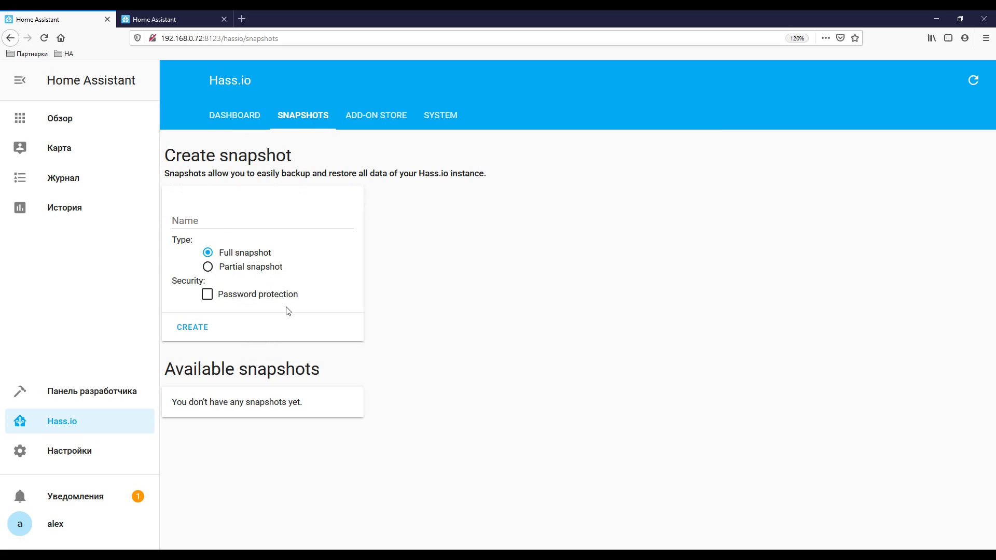
click(155, 19)
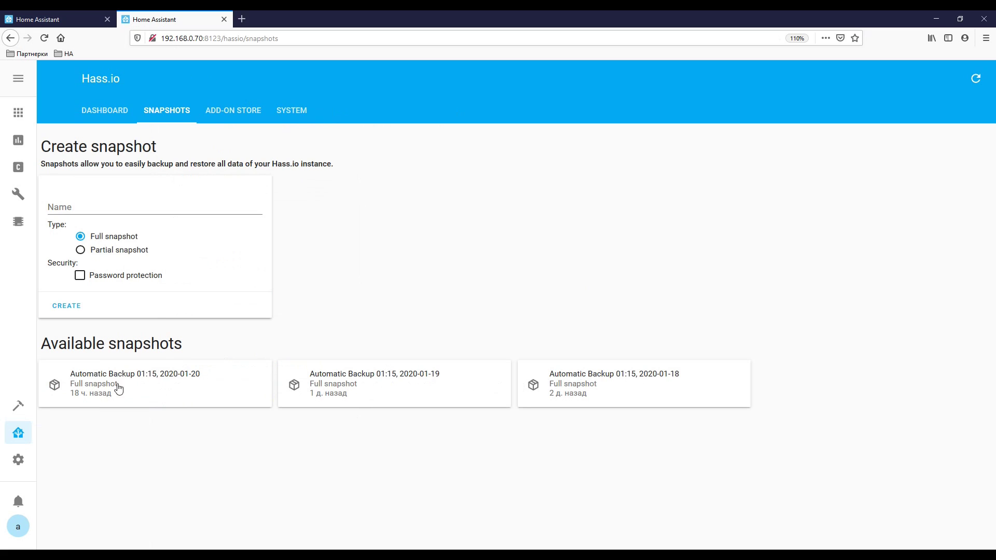
click(377, 388)
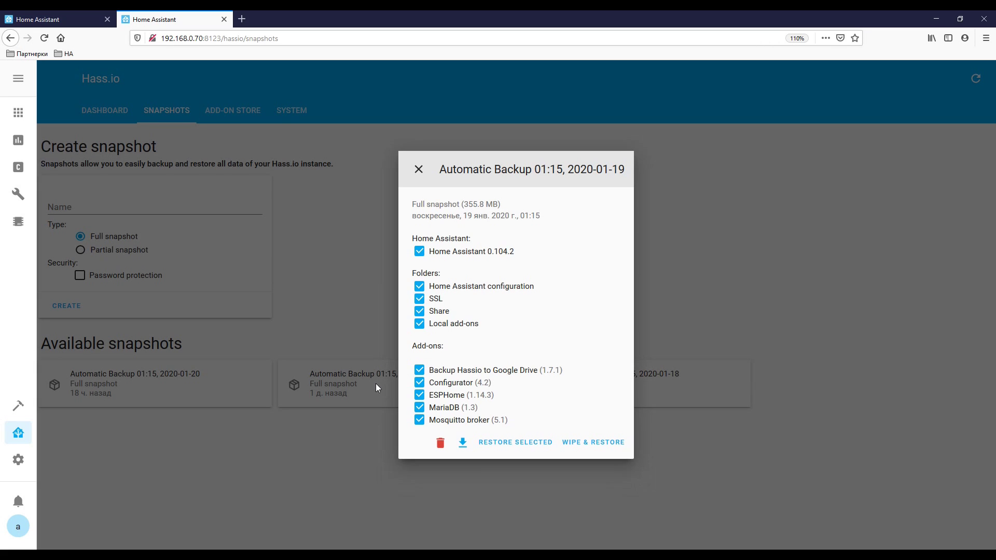
click(418, 169)
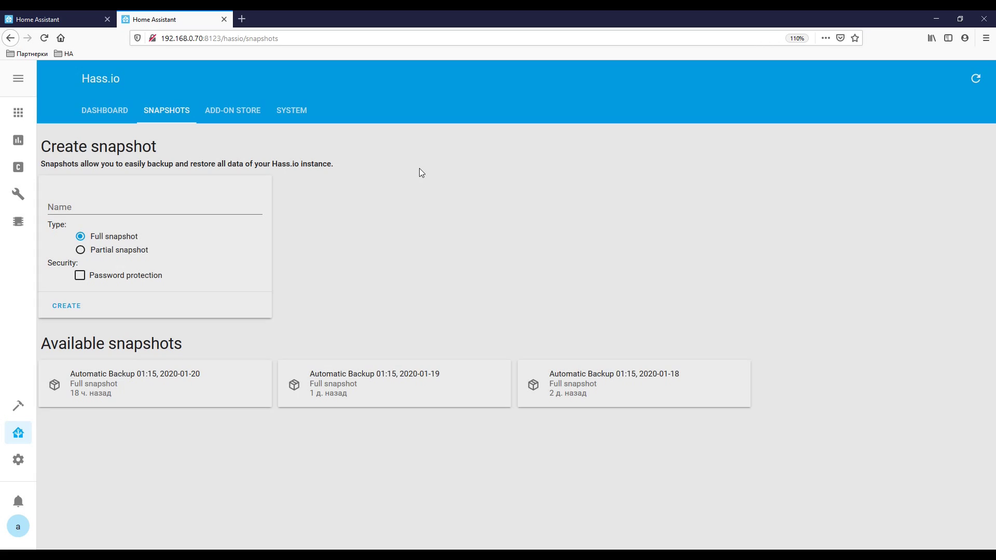
click(72, 16)
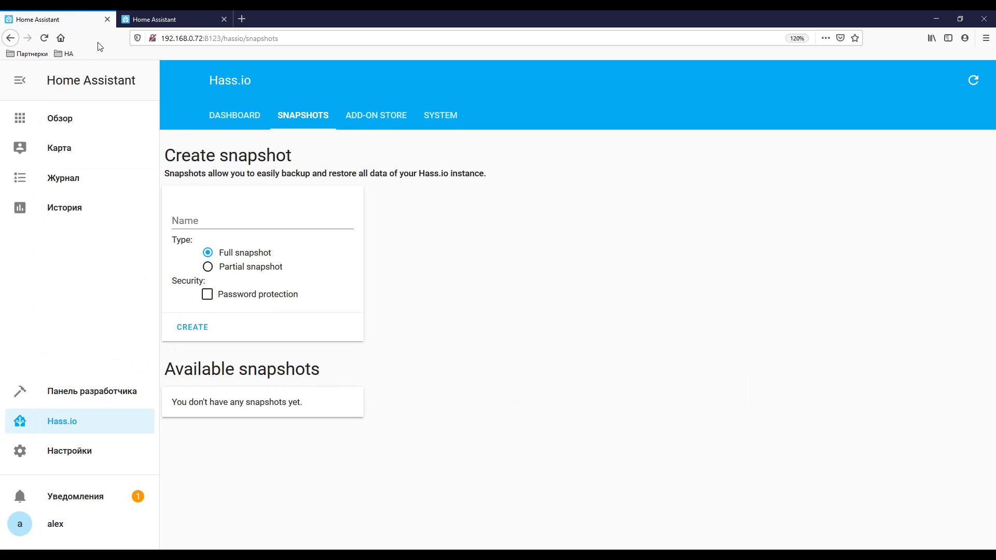
Browse the Hass.io add-on store, covering the repositories, the official add-ons and the Community Hass.io Add-ons.
click(363, 119)
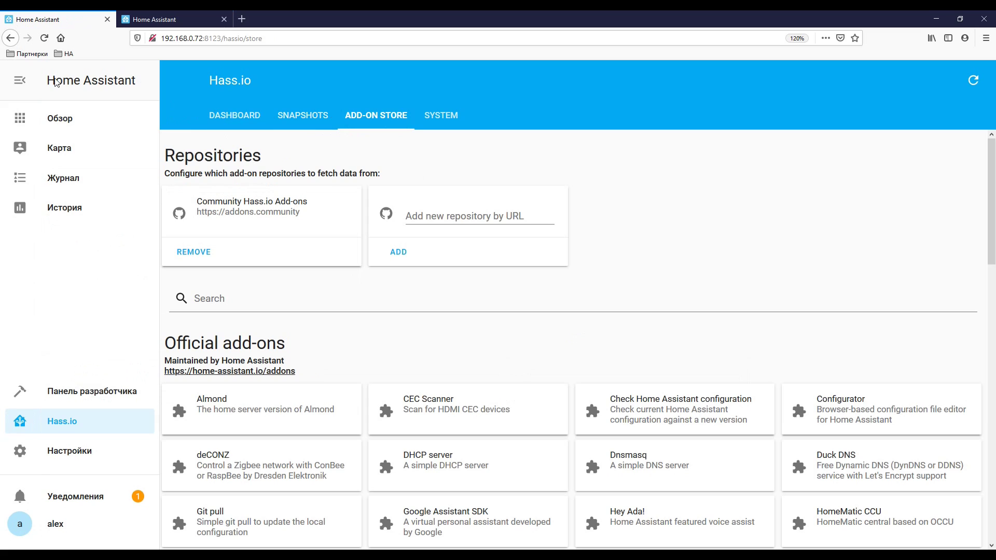
scroll(575, 212, down, 2)
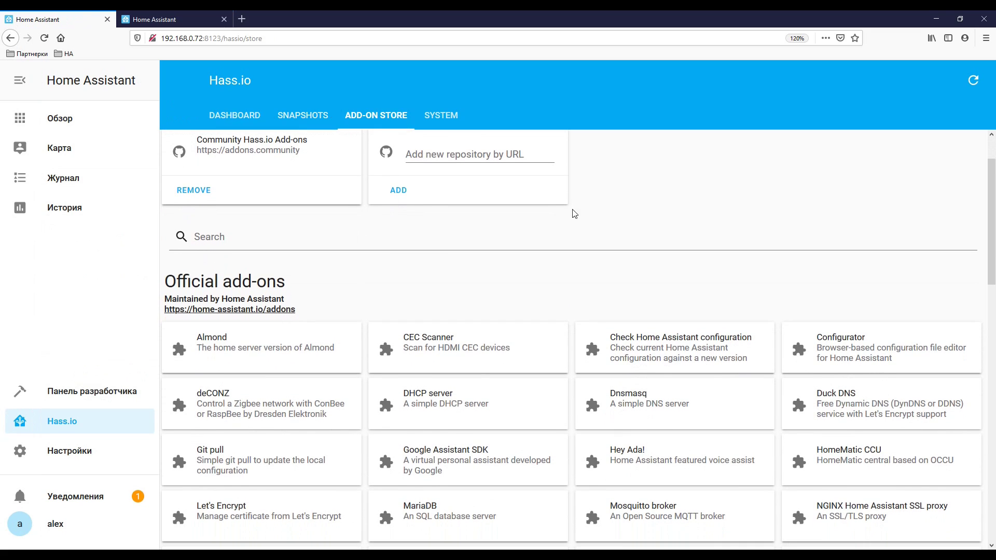
drag(305, 284, 176, 280)
scroll(337, 282, down, 6)
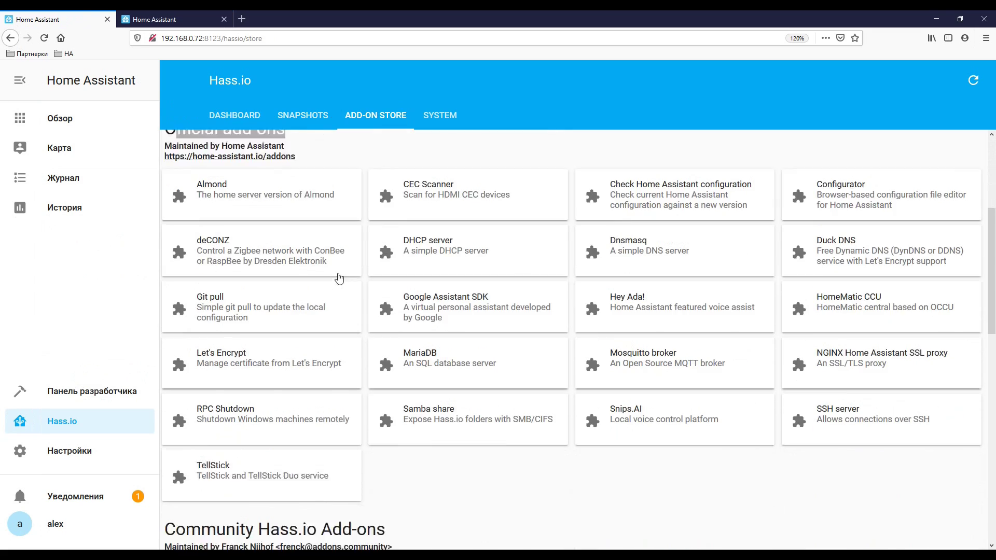
drag(401, 307, 163, 306)
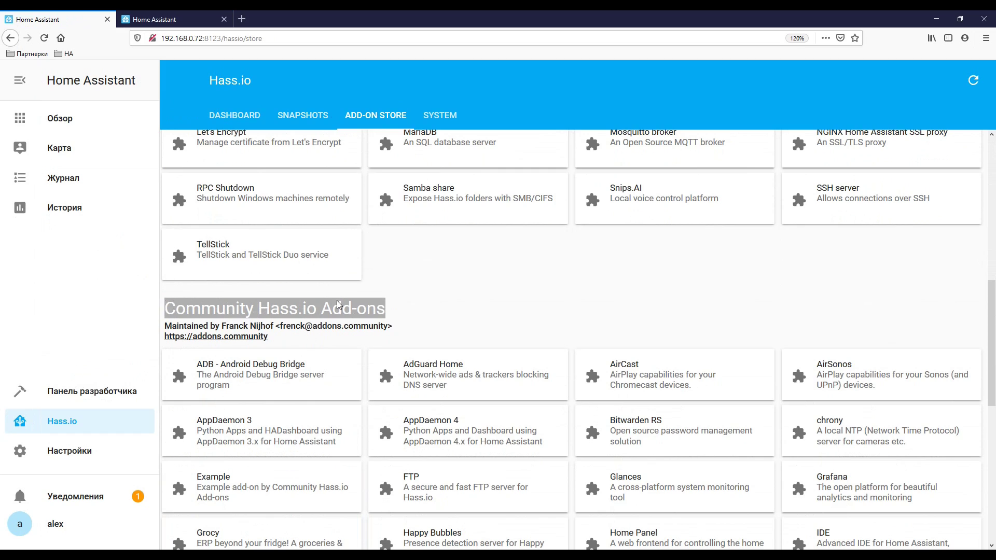
scroll(409, 289, down, 4)
scroll(409, 288, down, 3)
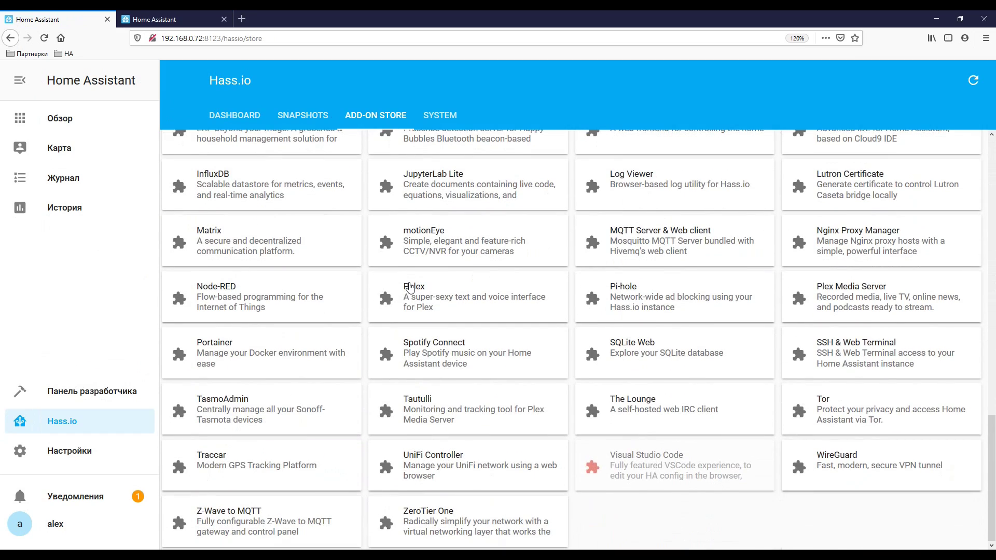
scroll(410, 286, up, 14)
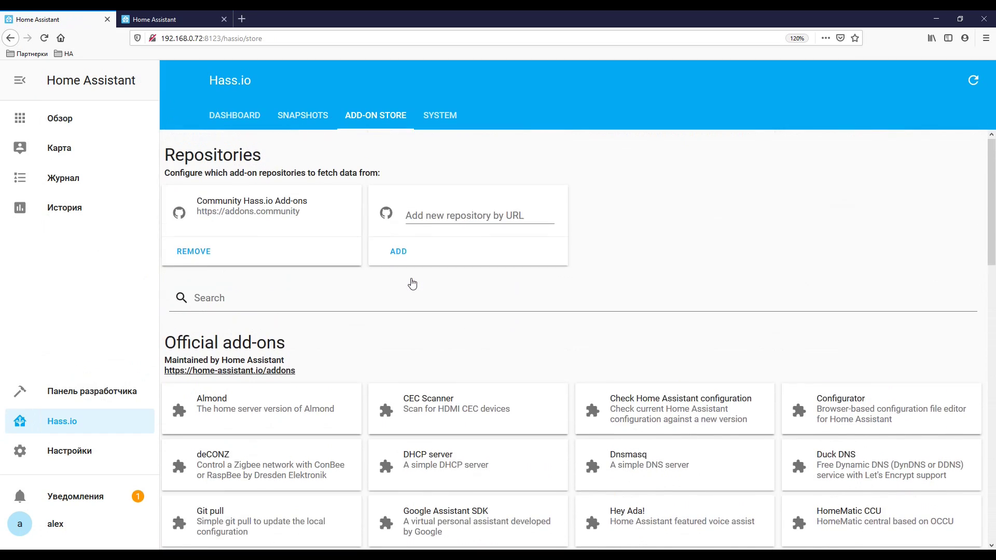
Install and start the official Configurator add-on, with its Show in sidebar option enabled.
click(890, 292)
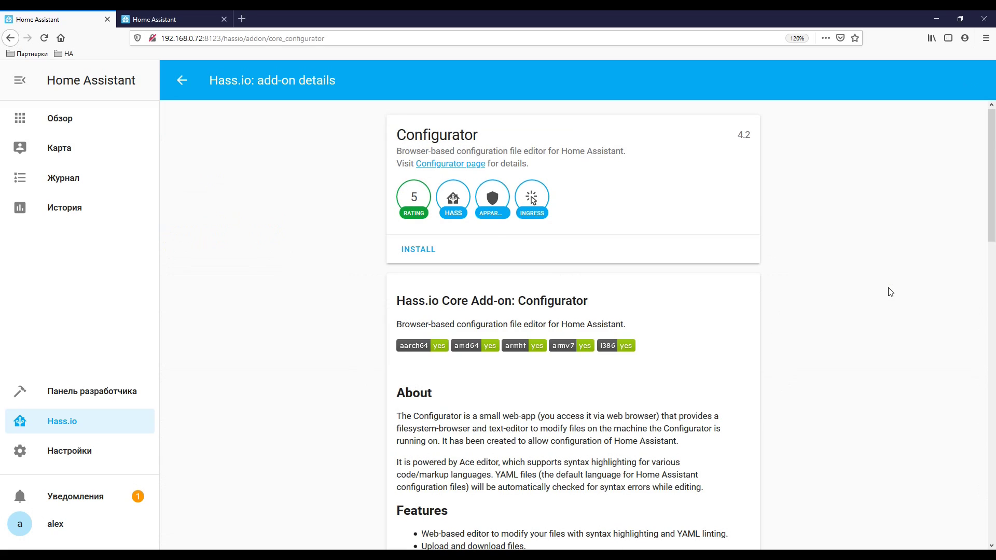
click(420, 250)
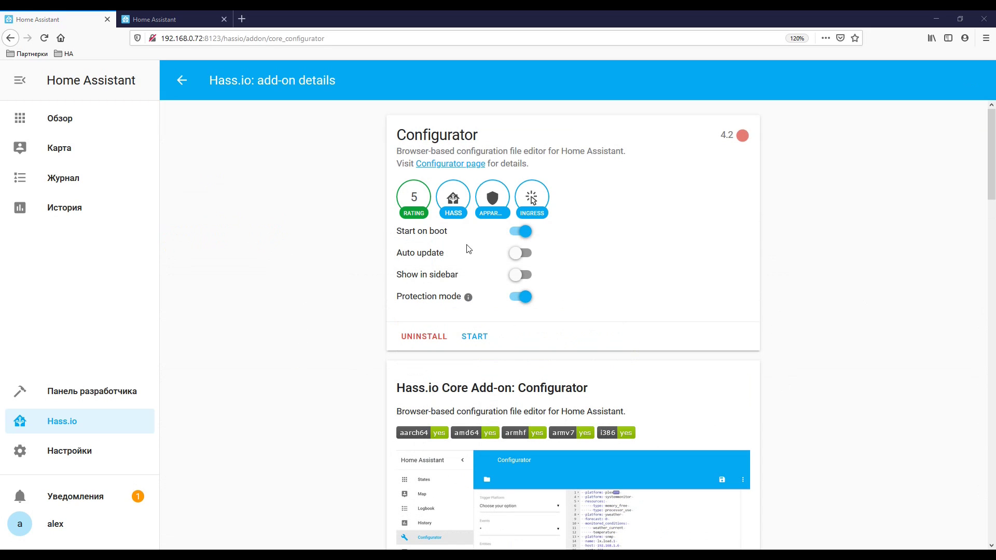
click(475, 339)
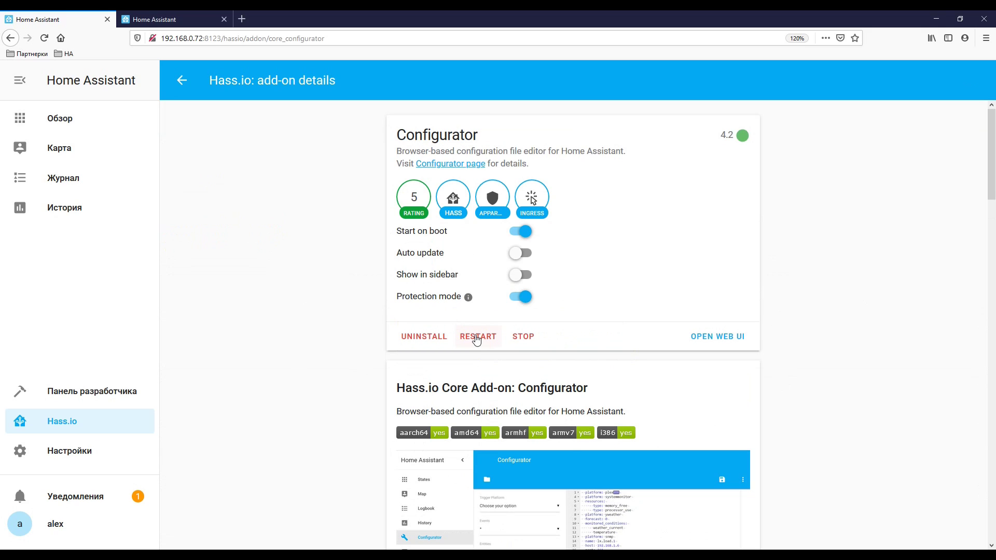
click(520, 276)
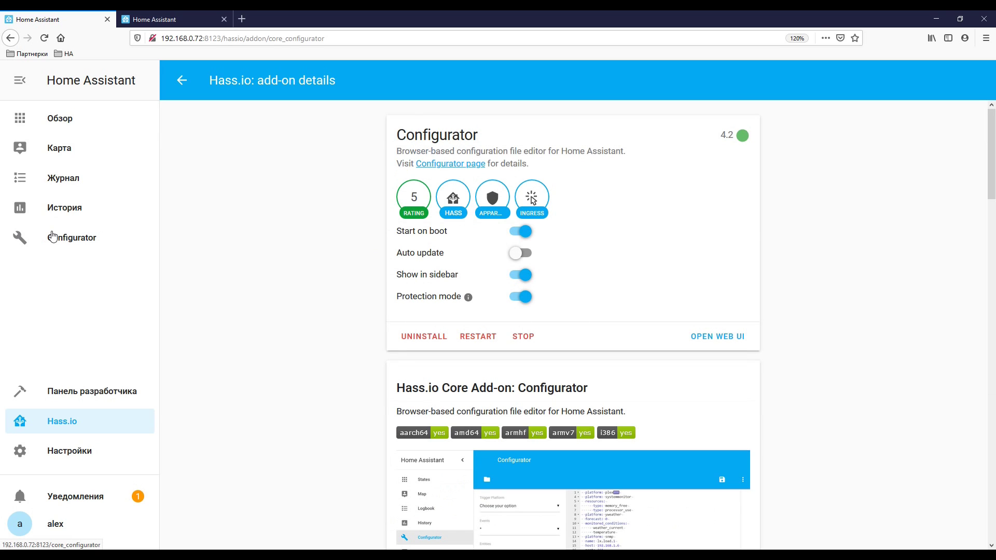
Check the installed add-ons on the Hass.io dashboard, and examine the supervisor, host system and system log on the System page.
click(183, 80)
click(221, 117)
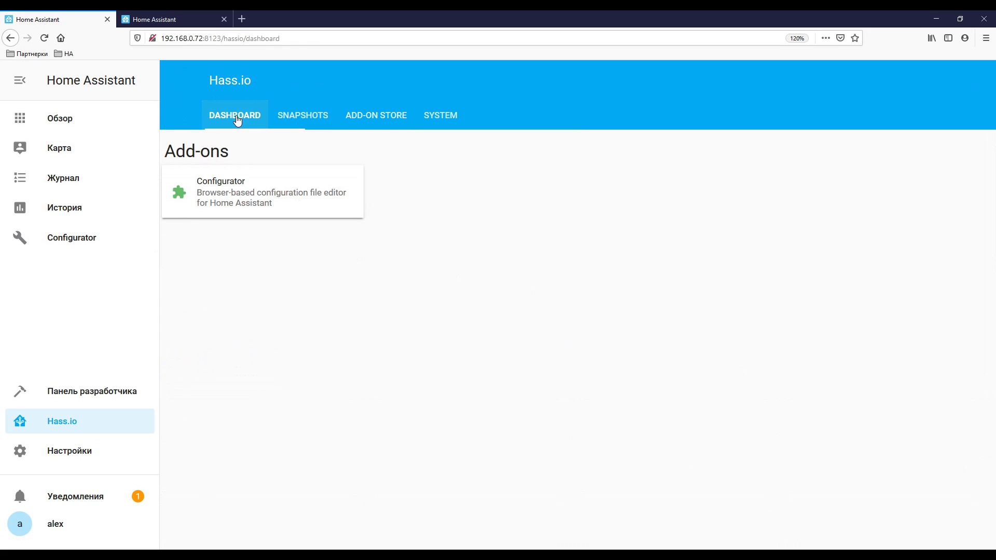
click(363, 120)
click(448, 115)
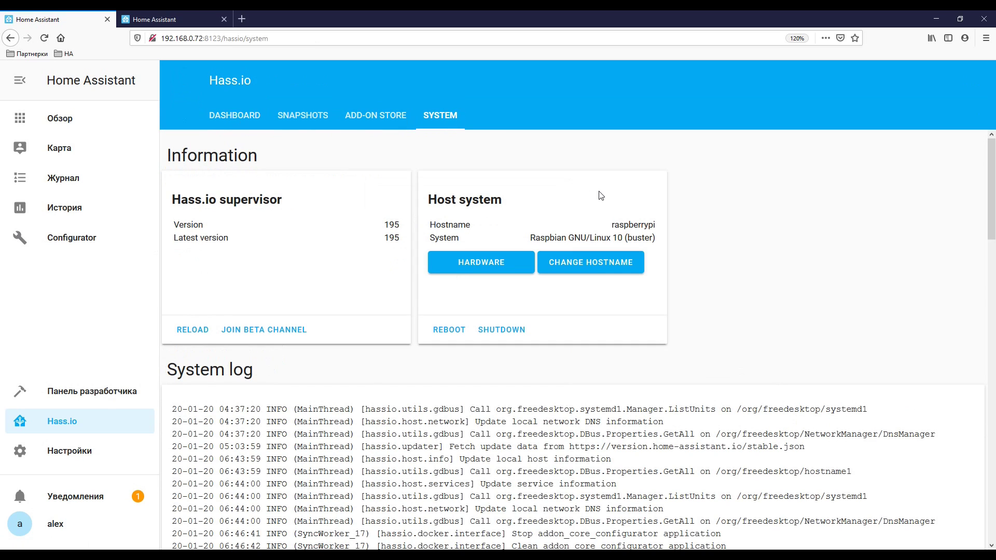
scroll(599, 195, down, 3)
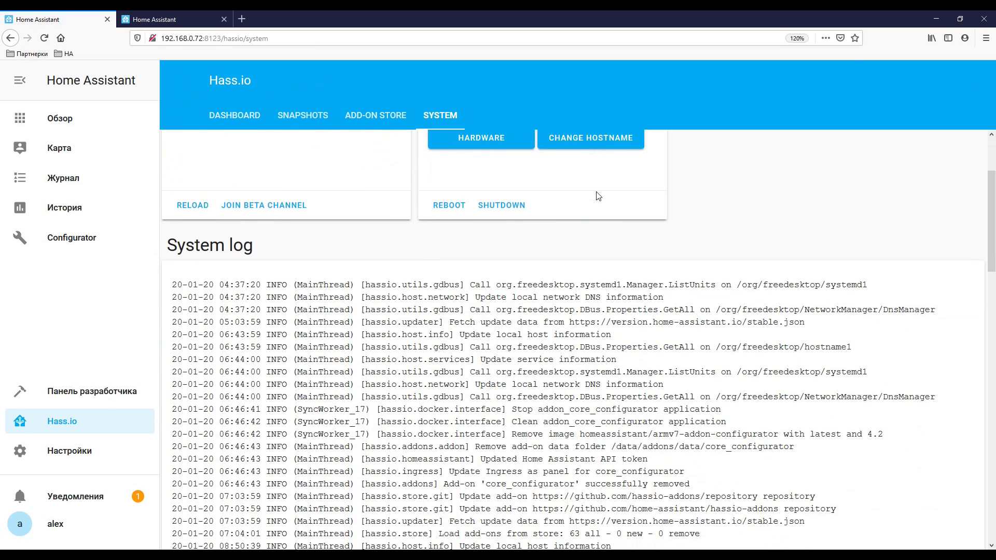
scroll(598, 196, up, 3)
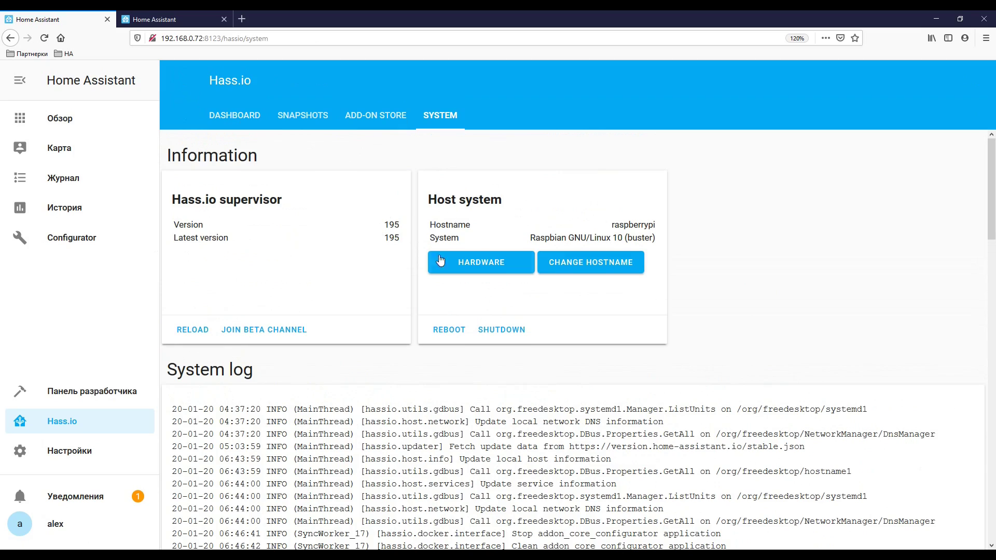
scroll(545, 274, down, 3)
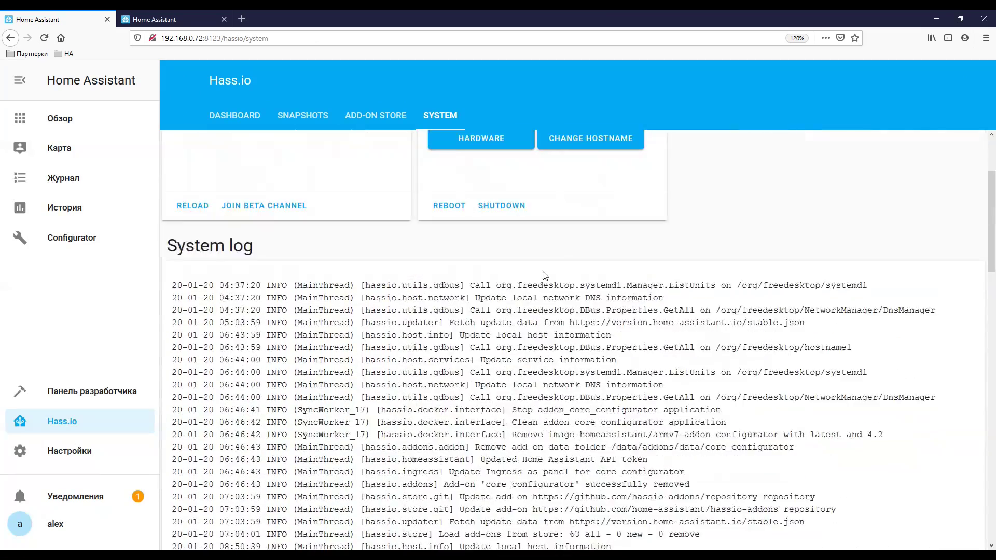
scroll(544, 275, up, 3)
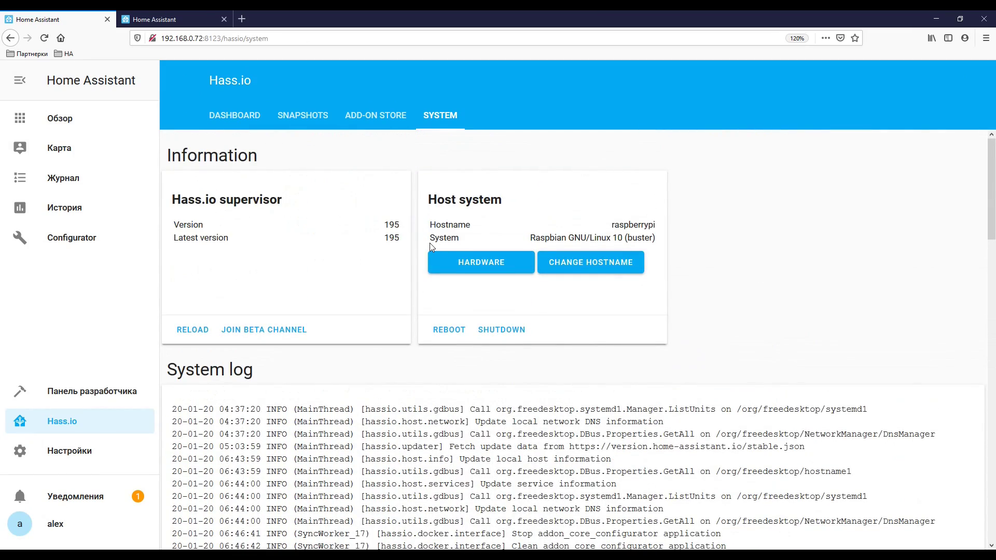
View the Home Assistant Cloud page from the settings (Настройки) and return to the settings overview.
click(78, 455)
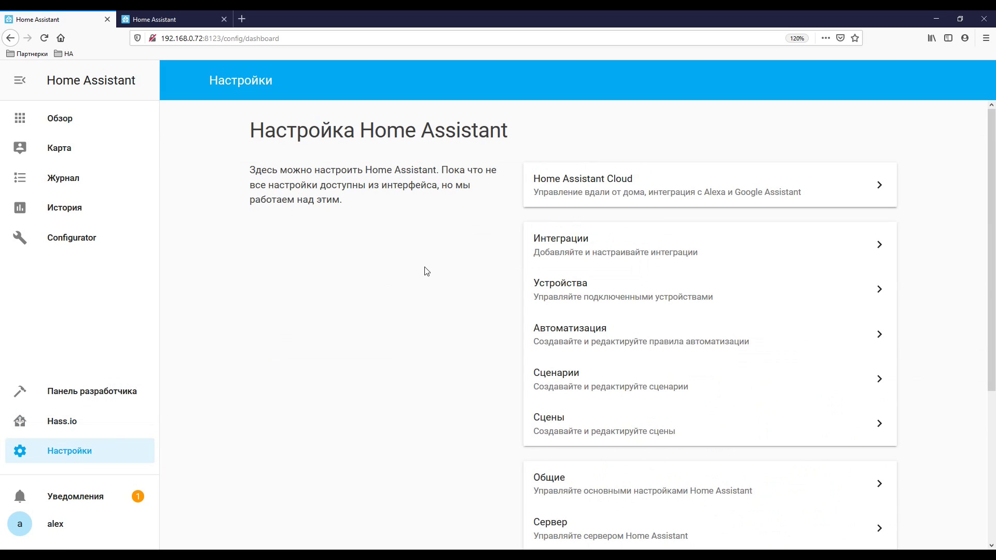
click(614, 183)
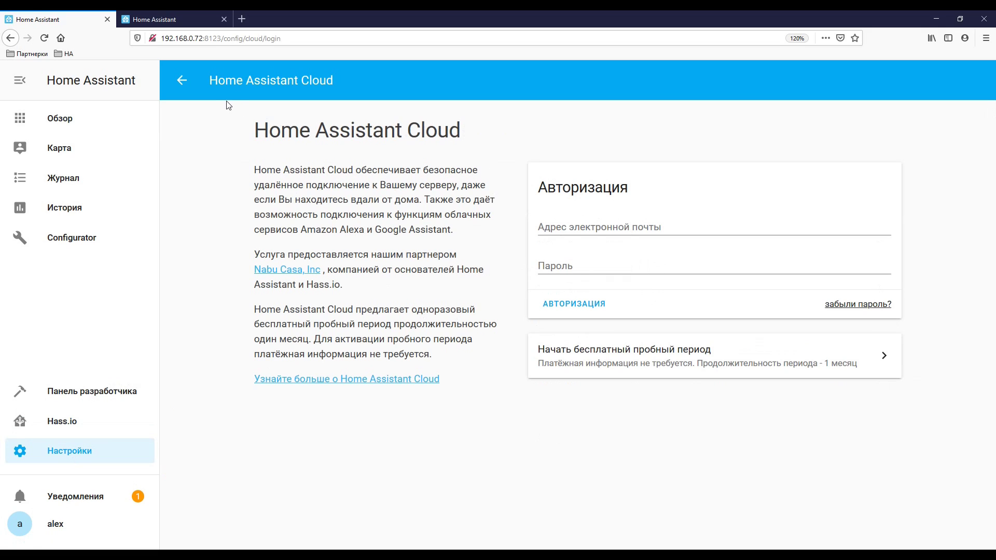
click(182, 80)
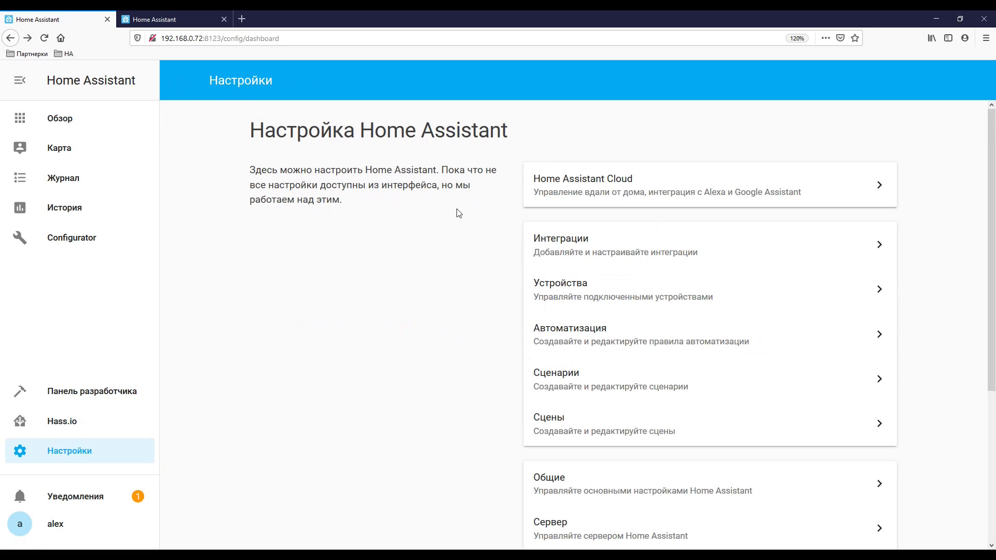
Look through the discovered integrations and the list of integrations available to add, without adding any.
click(569, 247)
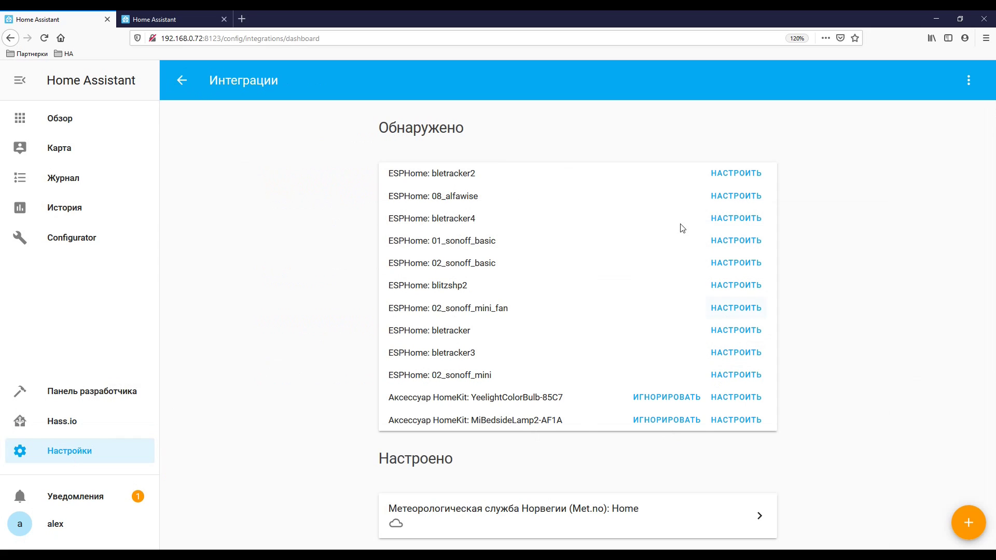
click(964, 521)
scroll(558, 296, down, 15)
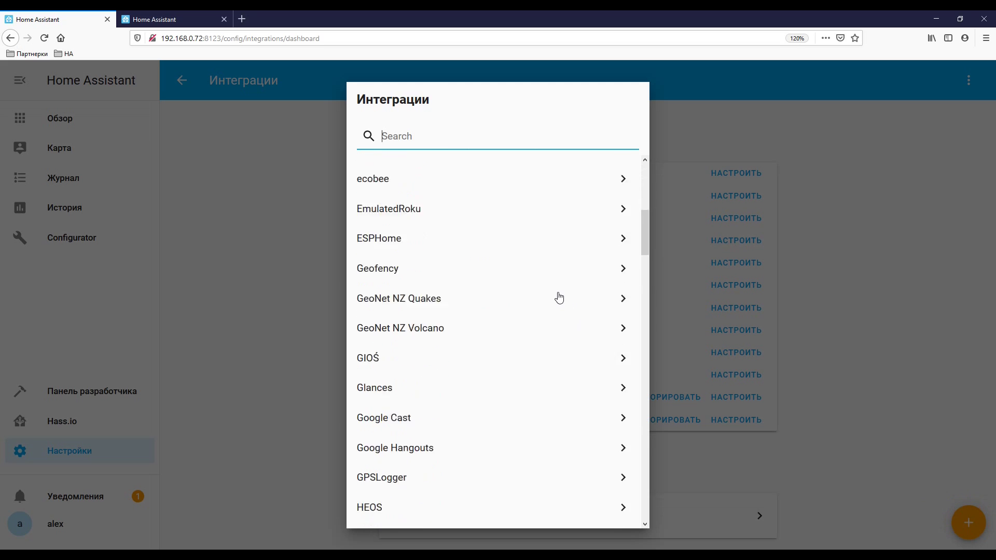
scroll(558, 298, down, 20)
scroll(558, 298, up, 6)
click(878, 249)
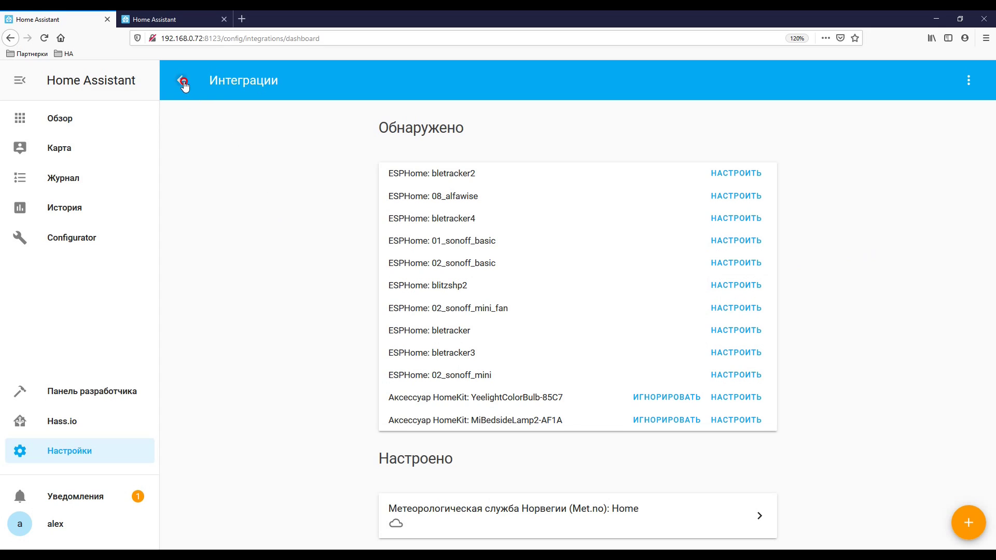
click(181, 81)
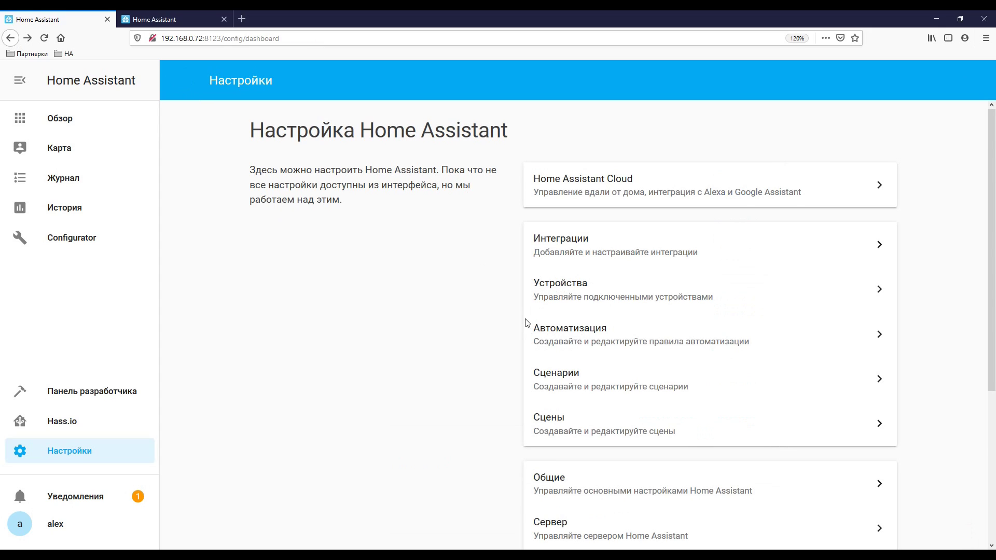
View the script editor (Сценарии) and the automation editor (Автоматизация), returning to the settings overview.
click(566, 384)
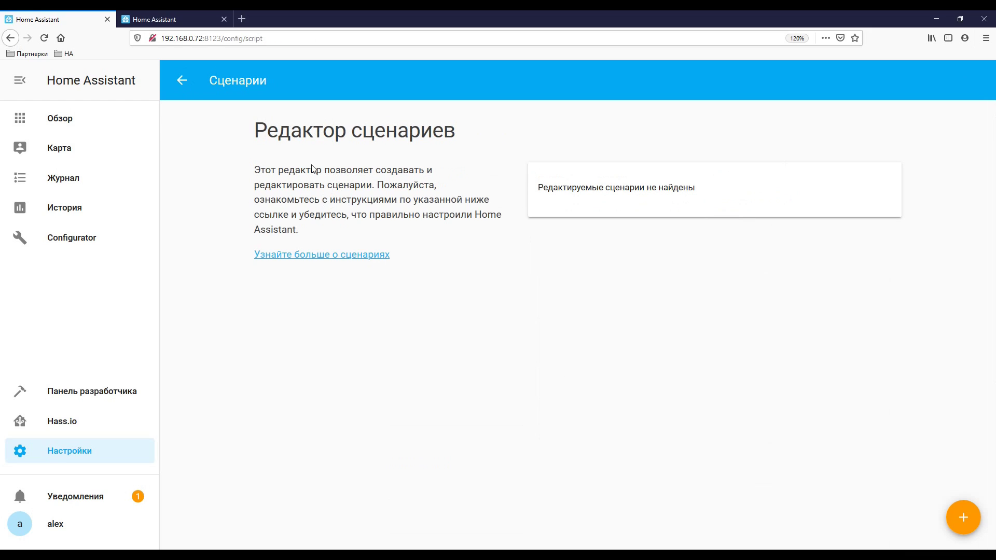
click(181, 80)
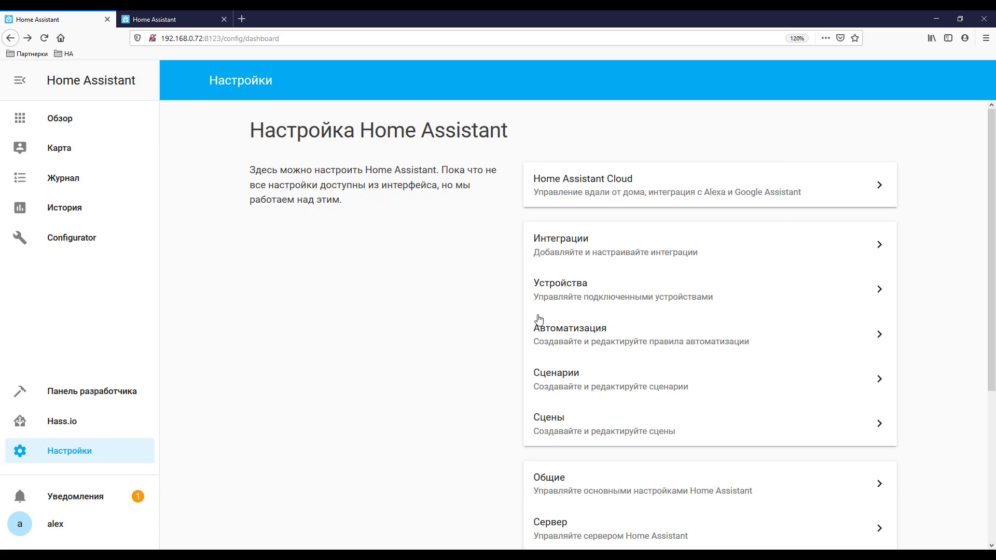
click(566, 331)
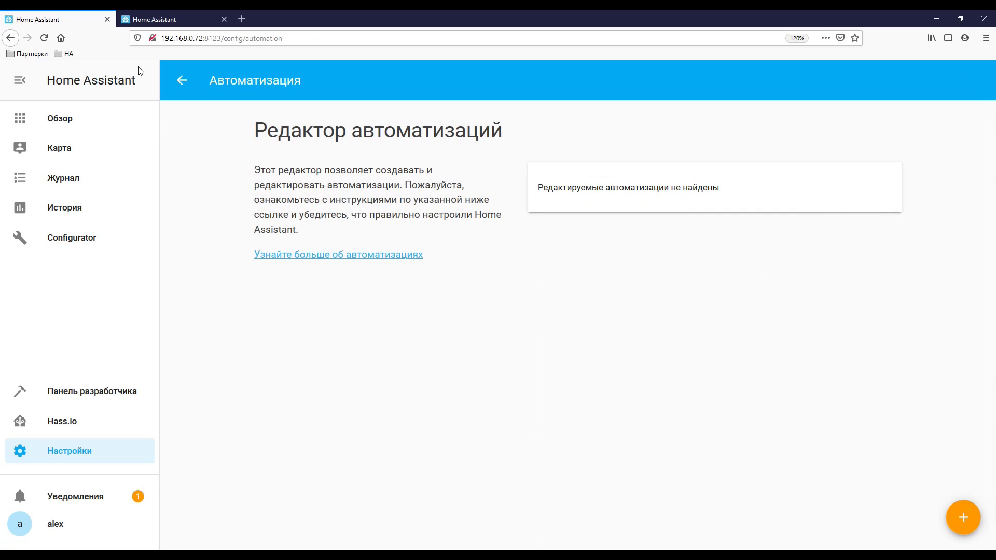
click(180, 80)
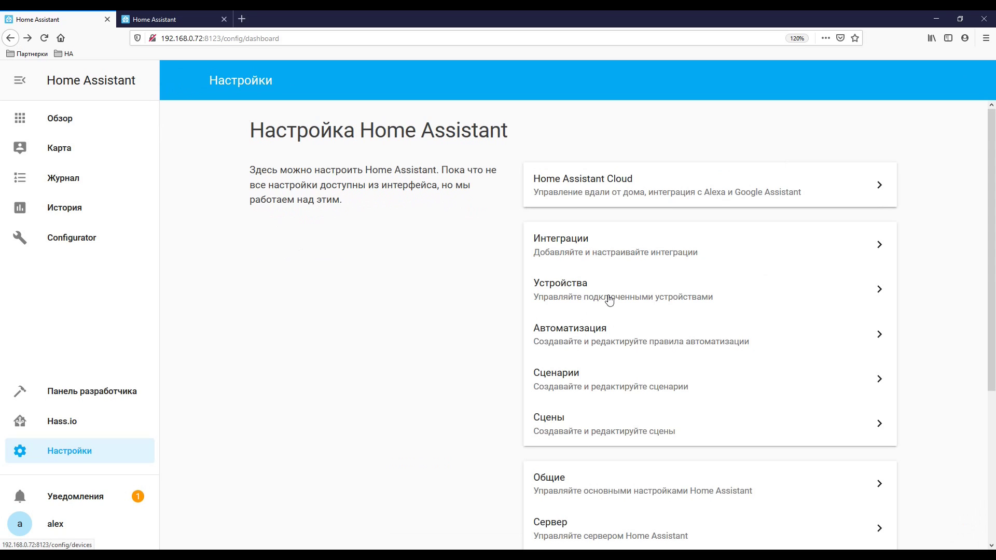
View the general settings (Общие) and the server management page (Сервер), returning to the settings overview.
scroll(622, 309, down, 2)
click(580, 369)
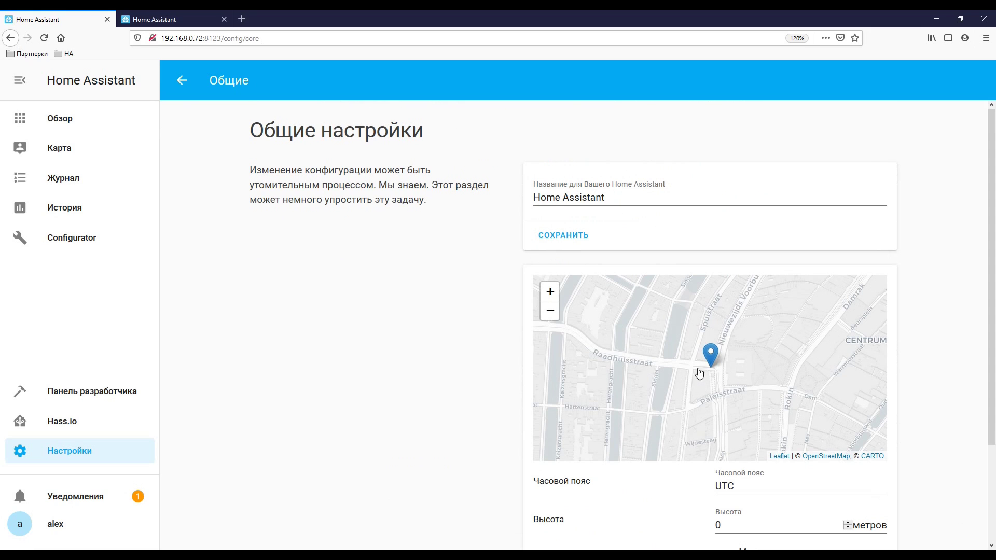
click(182, 79)
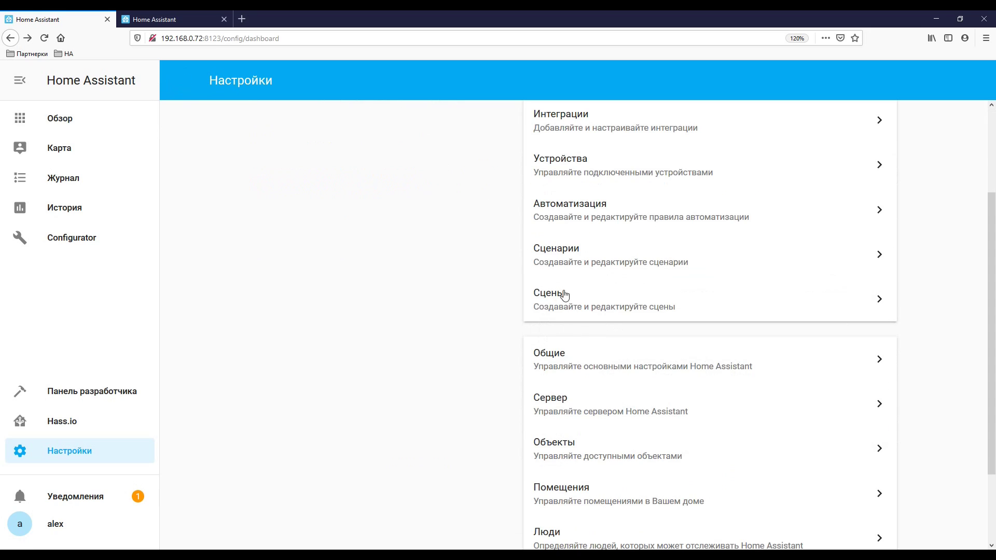
click(569, 404)
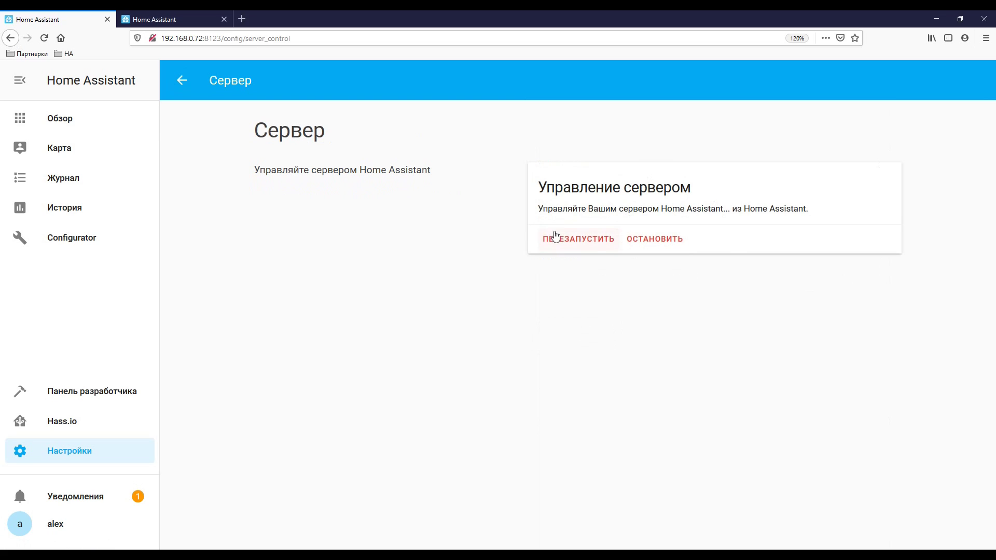
click(181, 81)
Inspect the weather.home_assistant entity's settings in the entity registry (Объекты) and close them without changes.
scroll(419, 257, down, 1)
scroll(419, 258, down, 1)
click(555, 382)
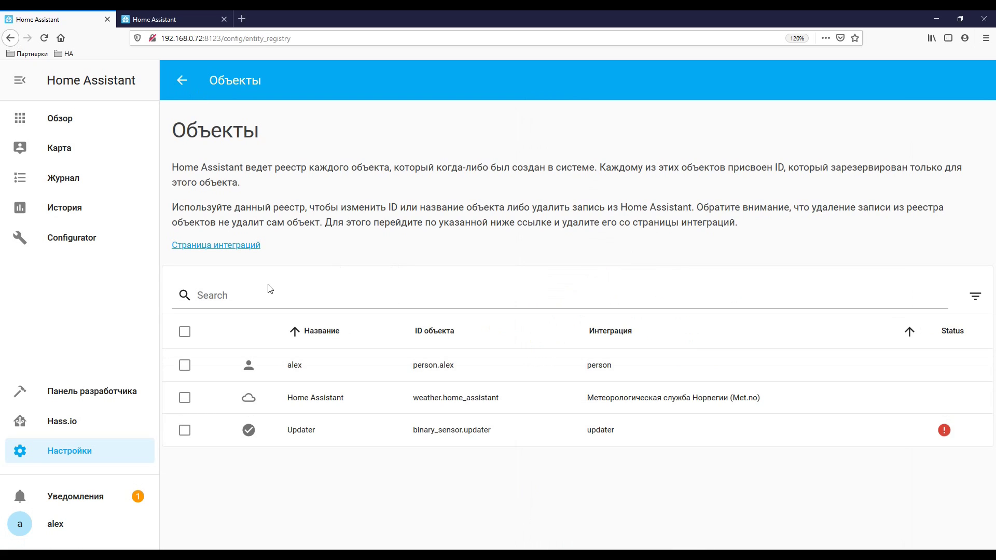
click(447, 398)
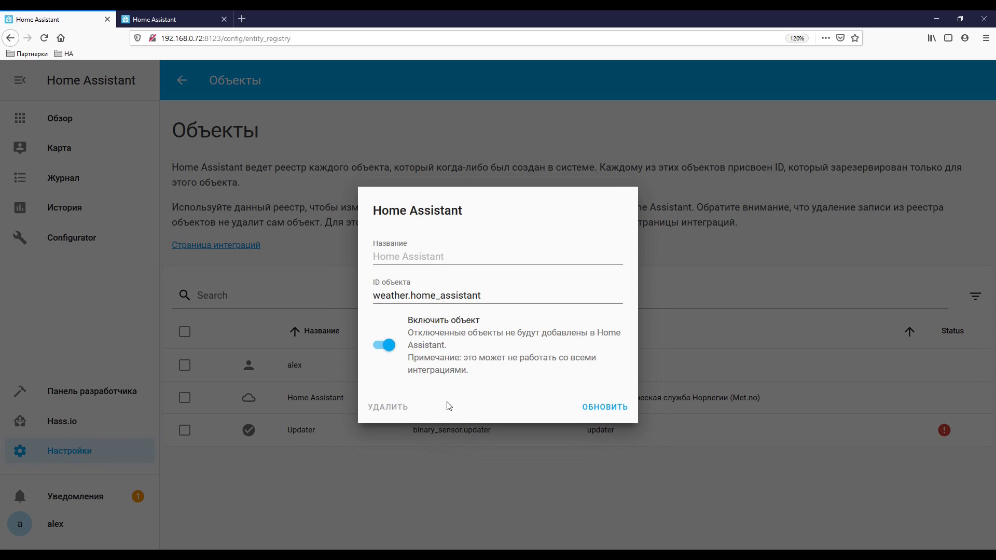
click(695, 205)
click(182, 80)
View the areas page (Помещения) and its new area form, closing the form without adding an area.
click(554, 430)
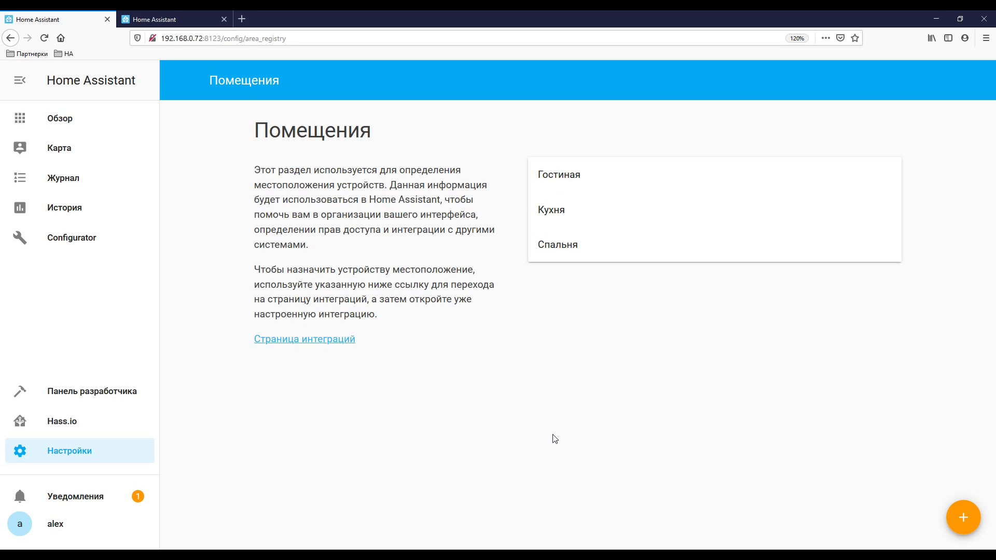
click(962, 525)
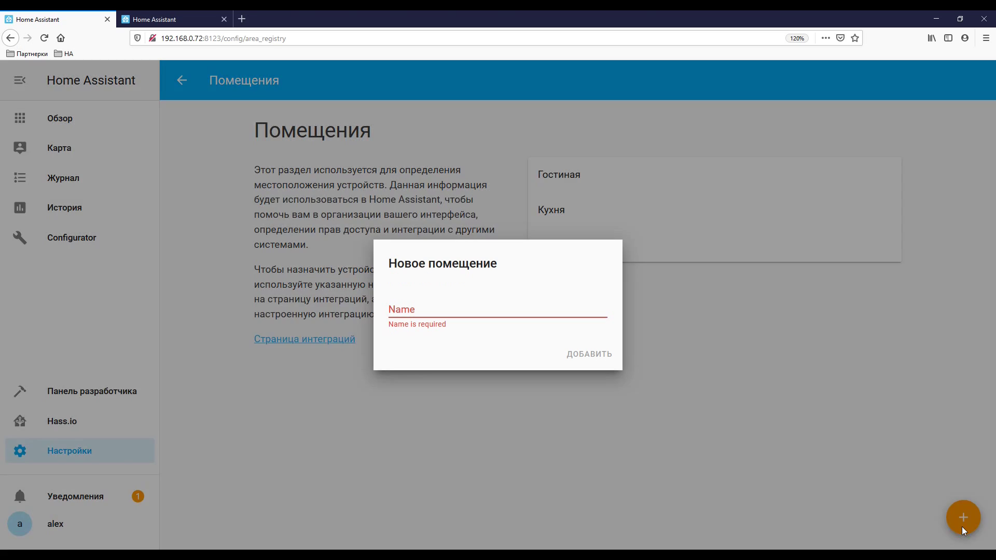
click(795, 420)
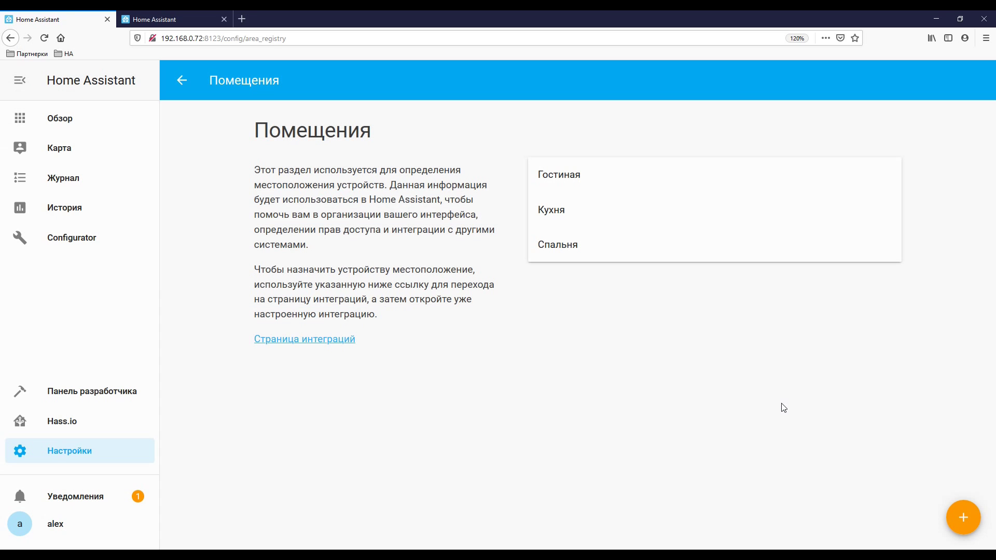
View the people page (Люди) in the settings and its new person form, closing the form without adding anyone.
click(180, 81)
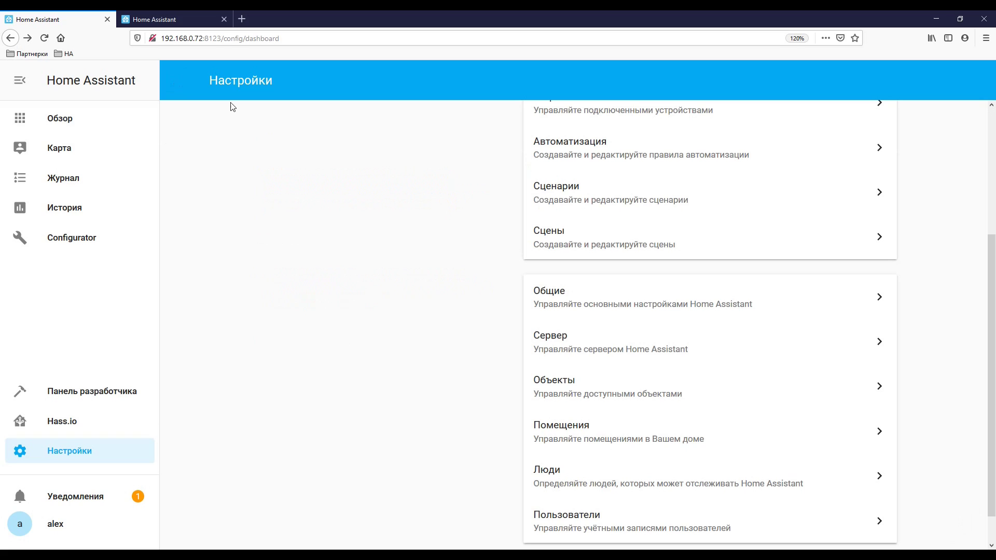
click(542, 469)
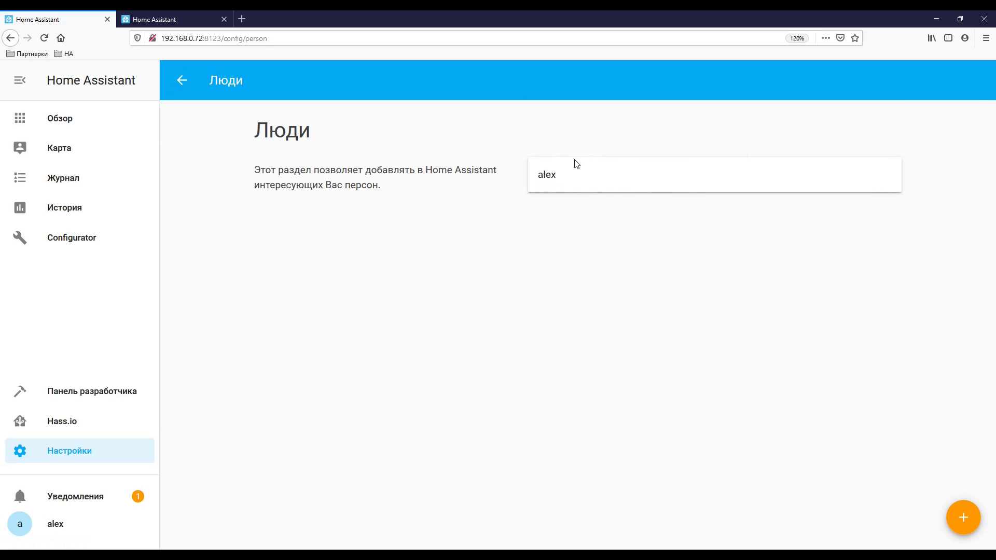
click(960, 514)
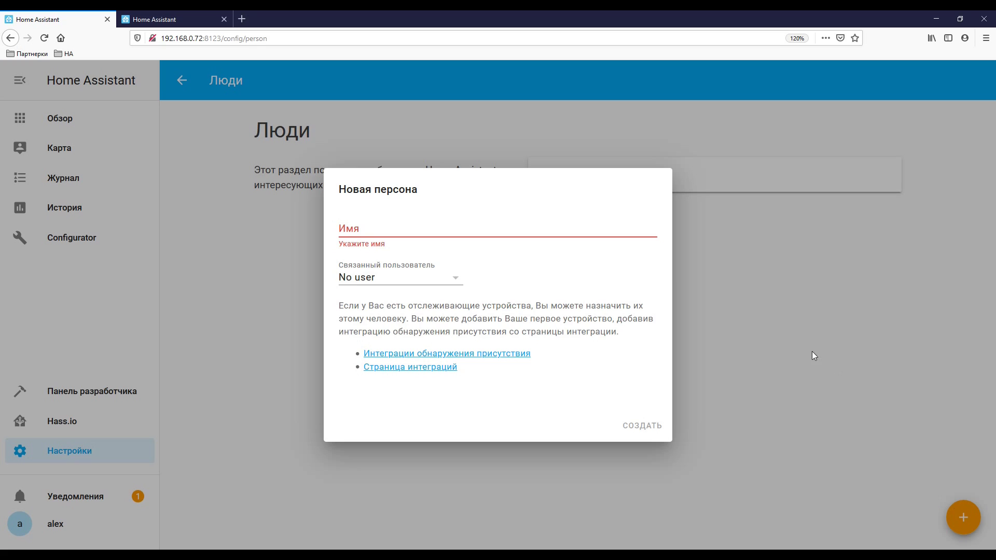
click(800, 337)
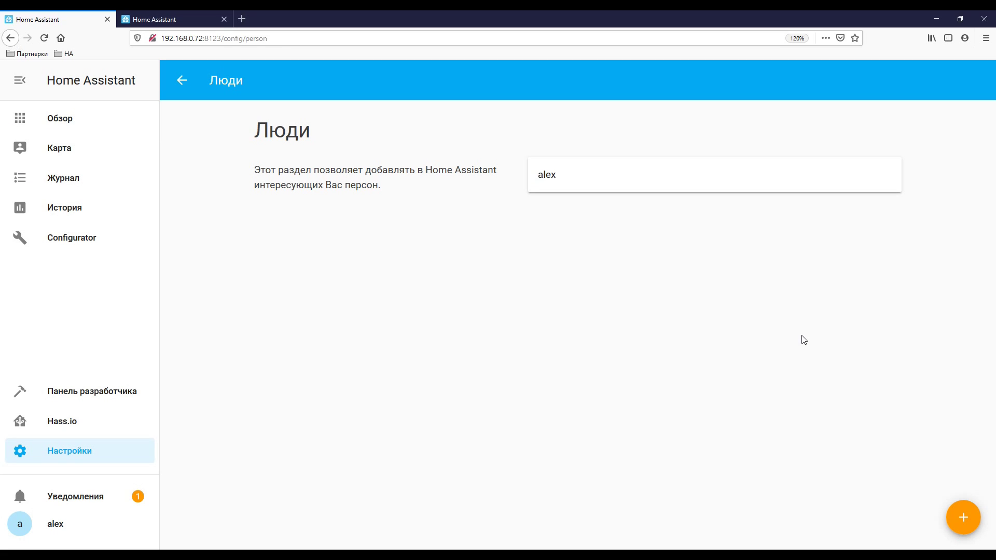
View the users page (Пользователи) and its add-user form, closing the form unfilled and returning to the settings overview.
click(194, 80)
scroll(516, 346, down, 1)
click(610, 488)
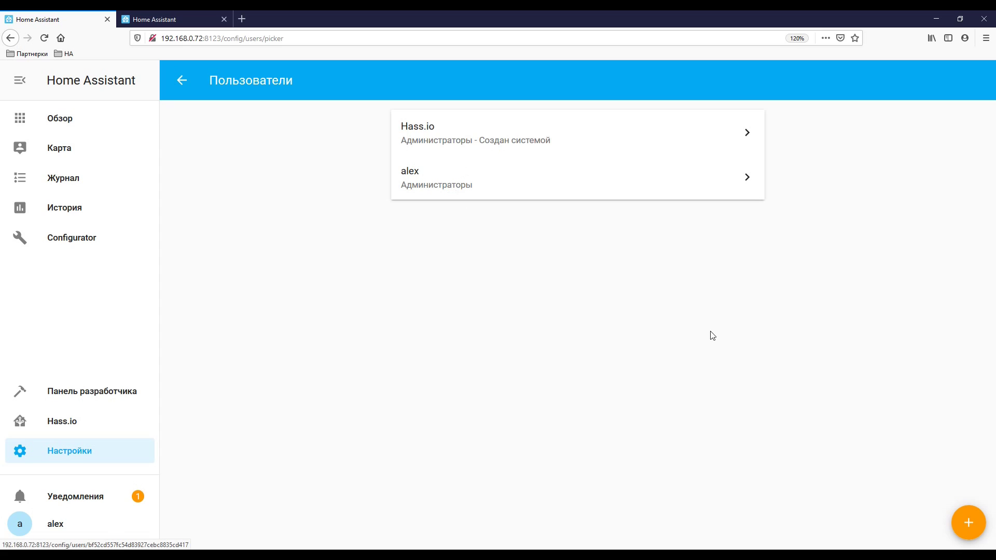
click(967, 523)
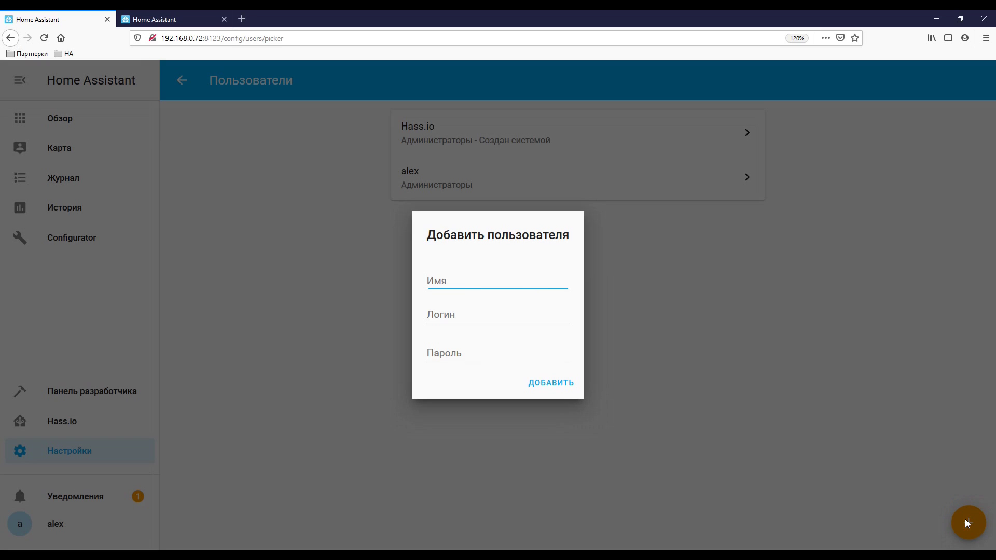
click(729, 259)
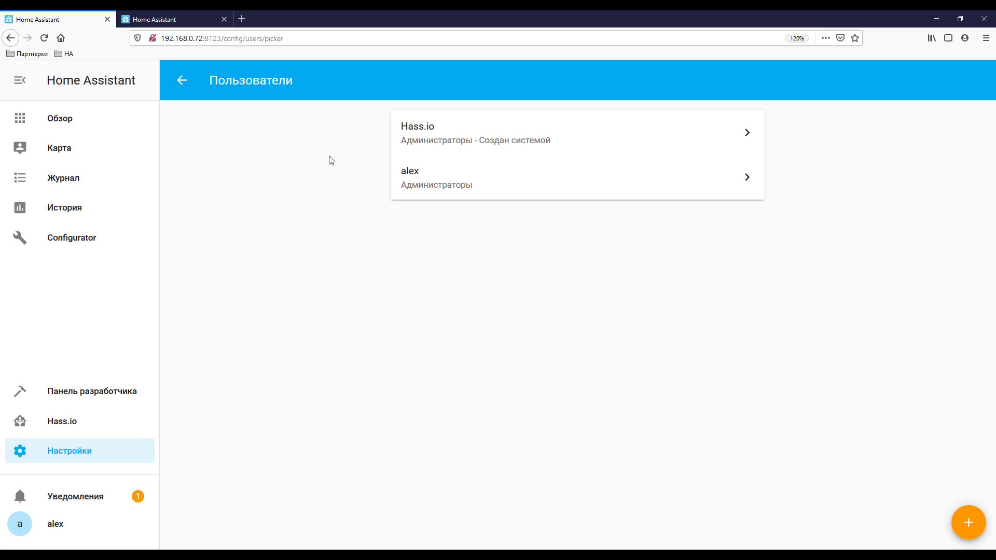
click(182, 82)
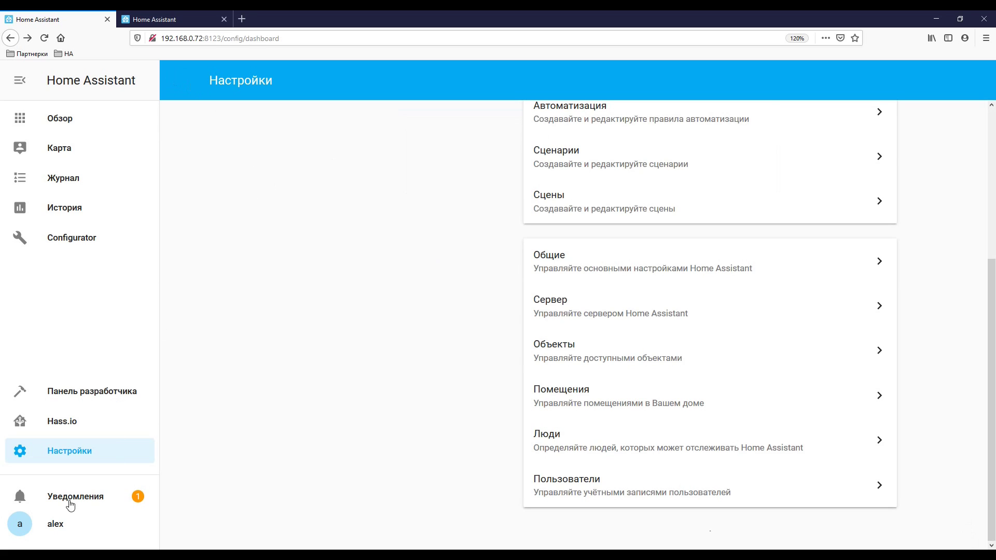
Dismiss the device discovery notification in Уведомления and close the notification list.
click(91, 499)
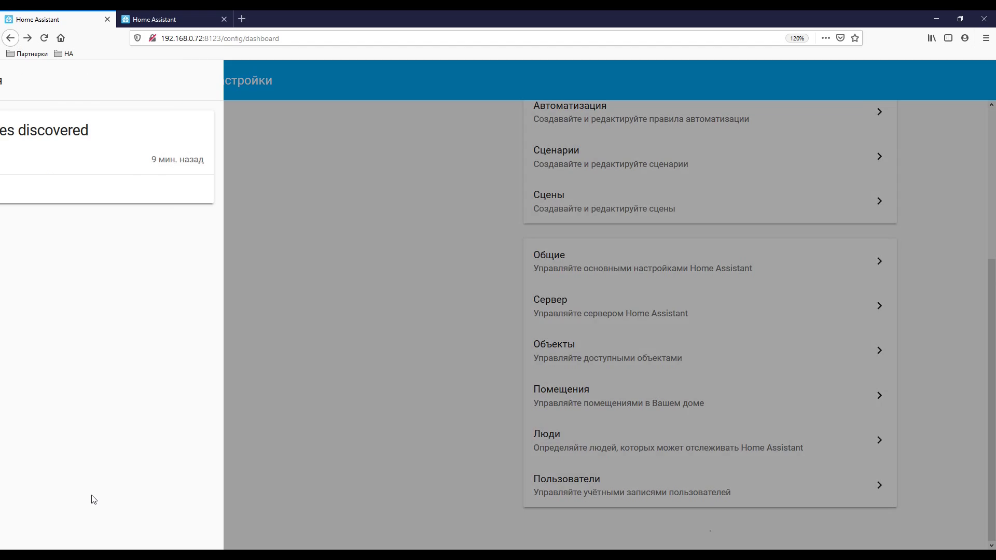
click(37, 222)
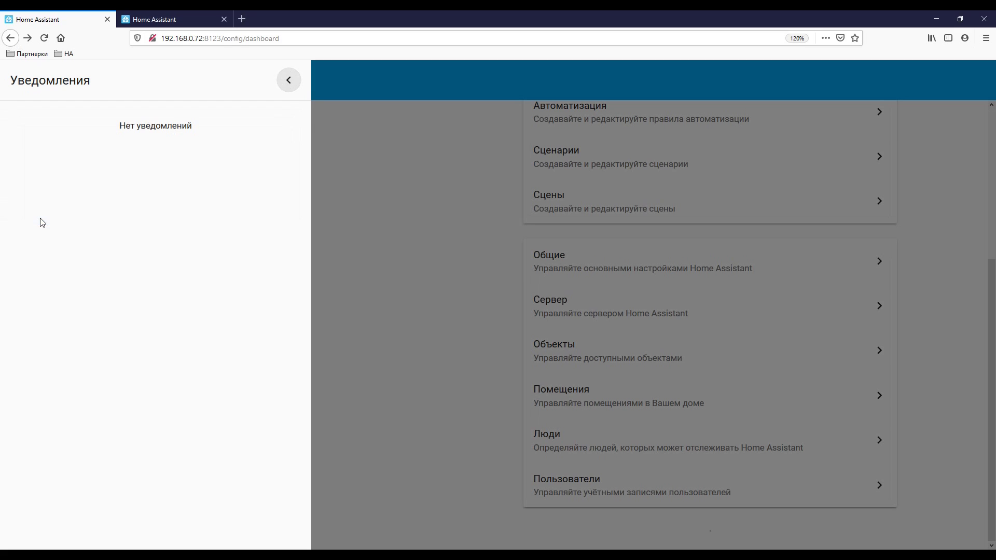
click(288, 80)
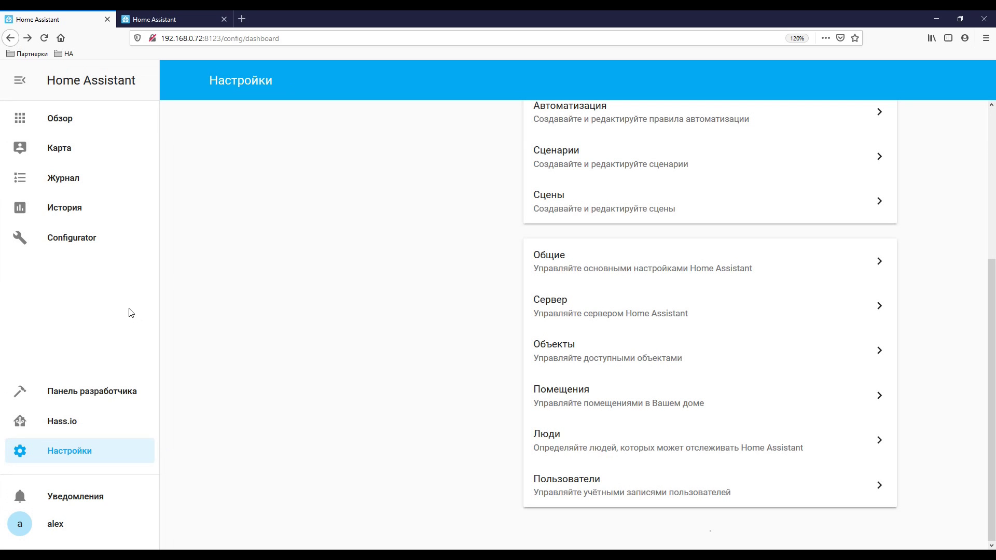
View the profile's language list without changing it, and switch the always-hide-sidebar option on and back off.
click(60, 525)
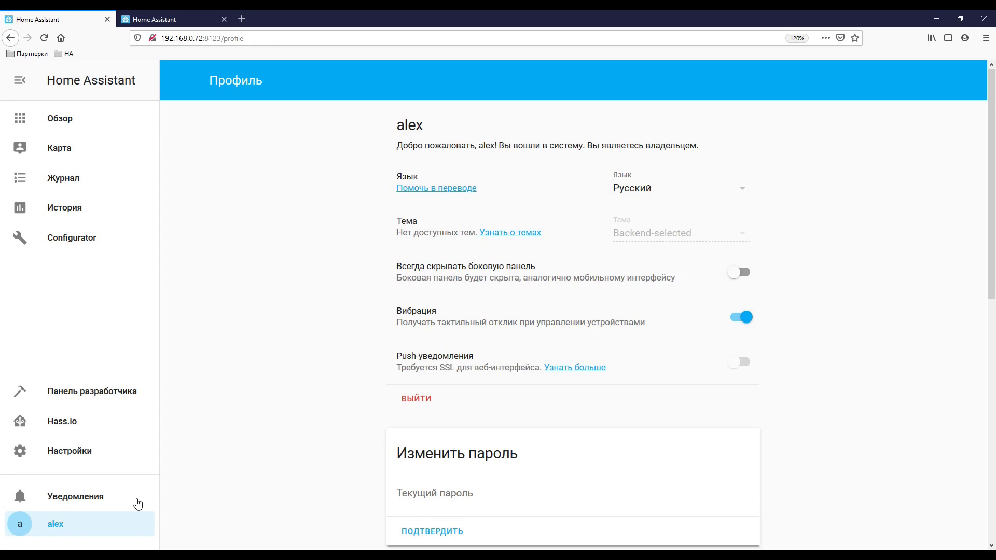
click(738, 205)
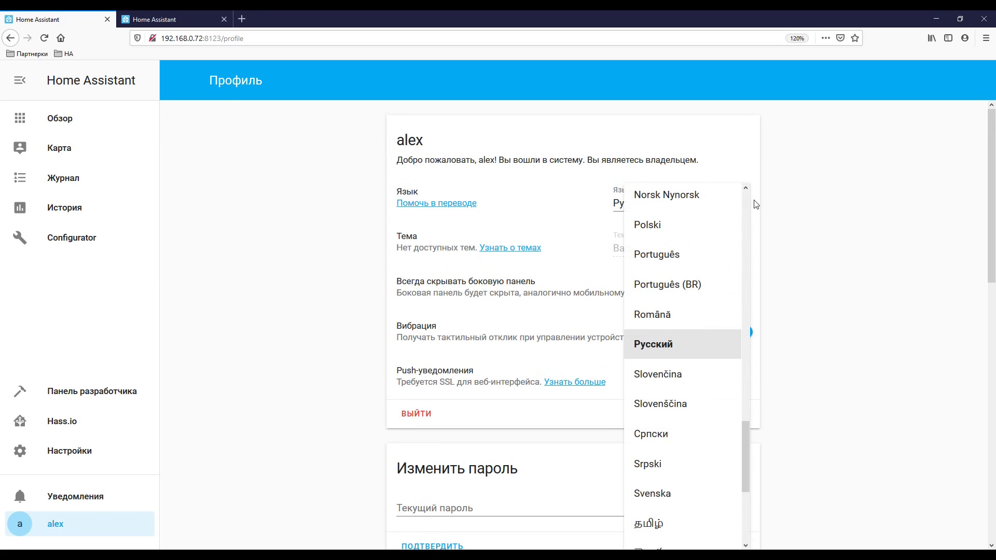
click(878, 201)
click(736, 288)
click(670, 290)
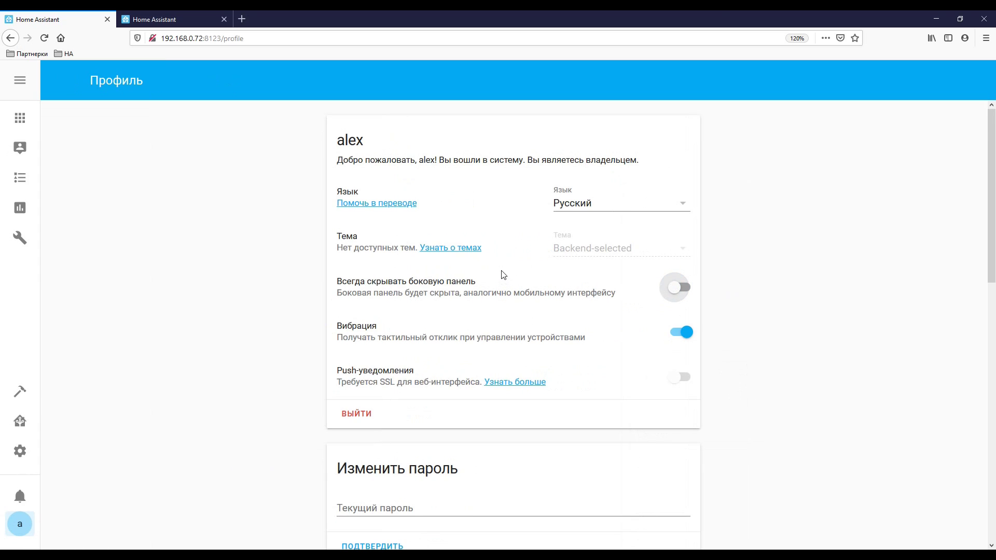
Look through the remaining profile sections and enable advanced mode (Расширенный режим).
scroll(503, 274, down, 10)
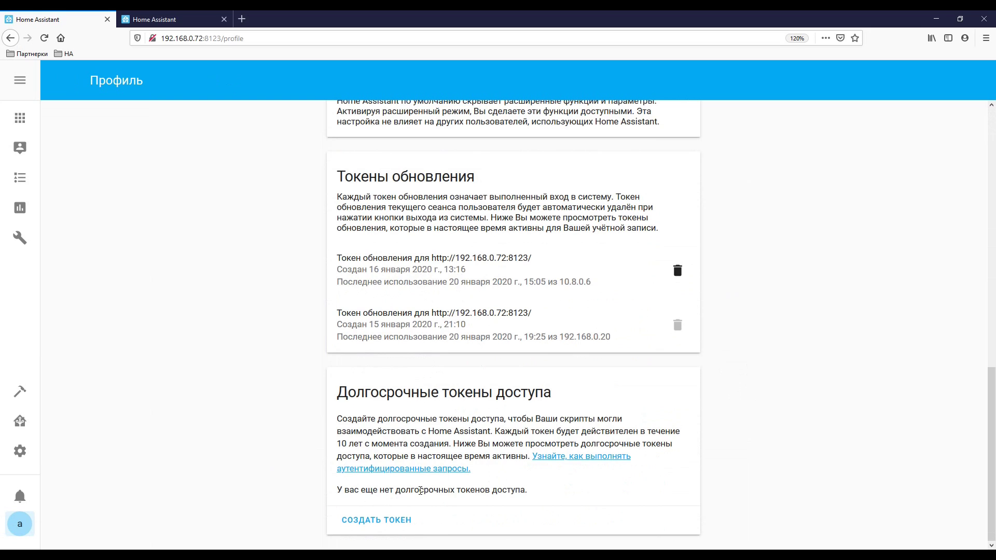
scroll(443, 444, up, 8)
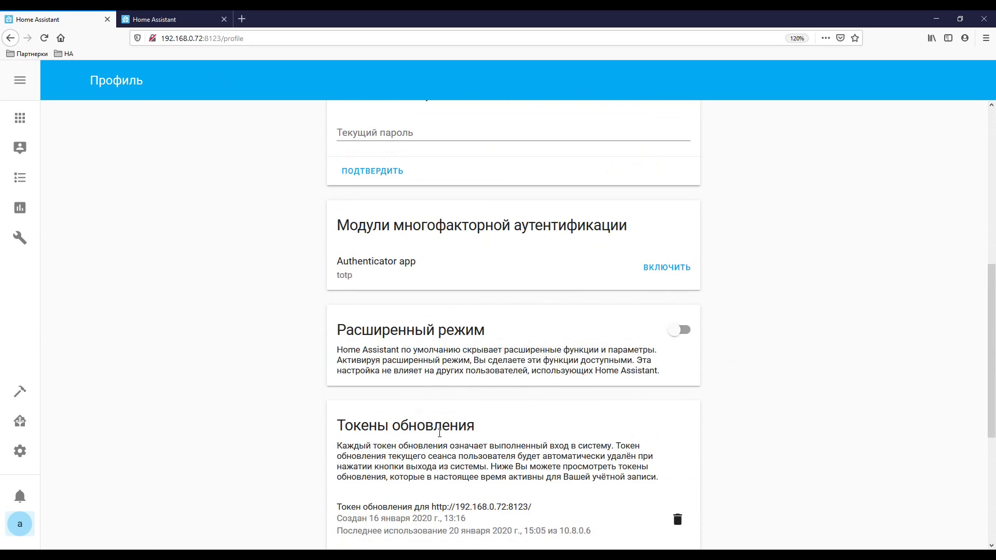
scroll(436, 445, down, 3)
click(677, 331)
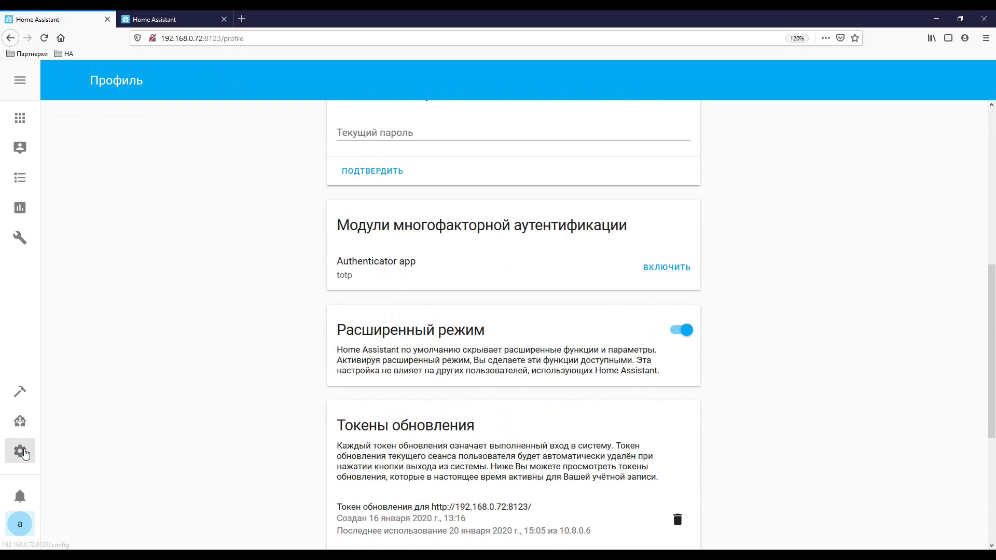
Review the configuration check, configuration reload and server control options on the settings' server page (Сервер).
click(20, 451)
click(526, 527)
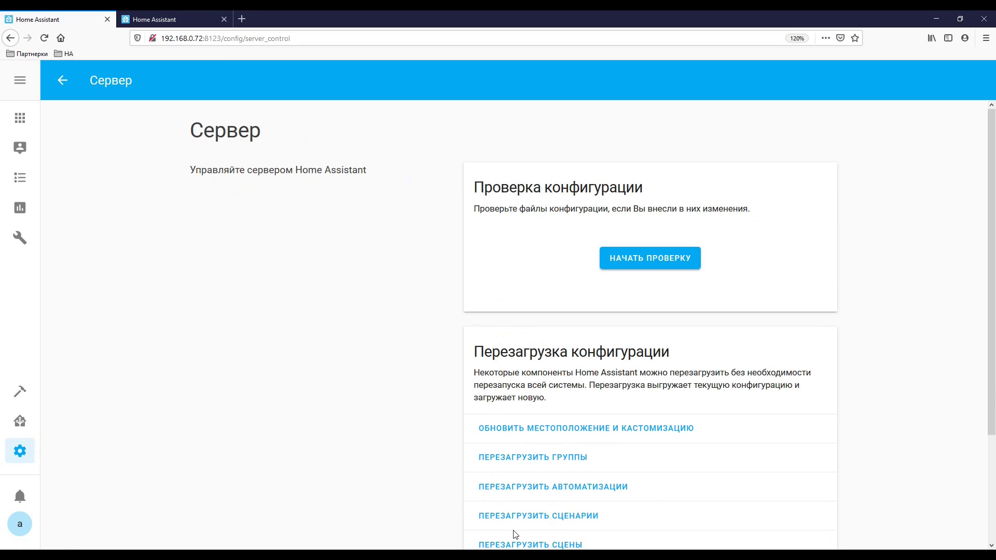
scroll(633, 286, down, 4)
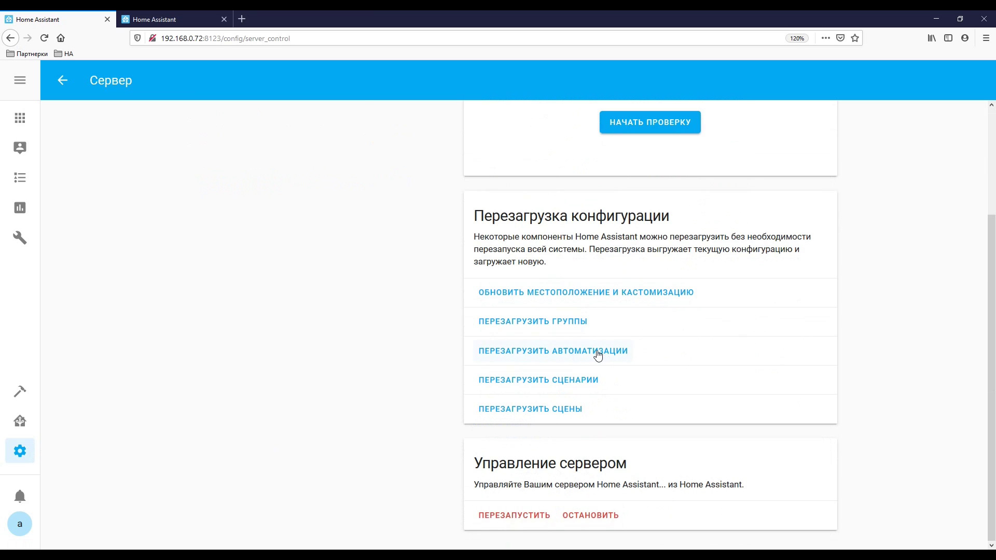
scroll(622, 343, up, 4)
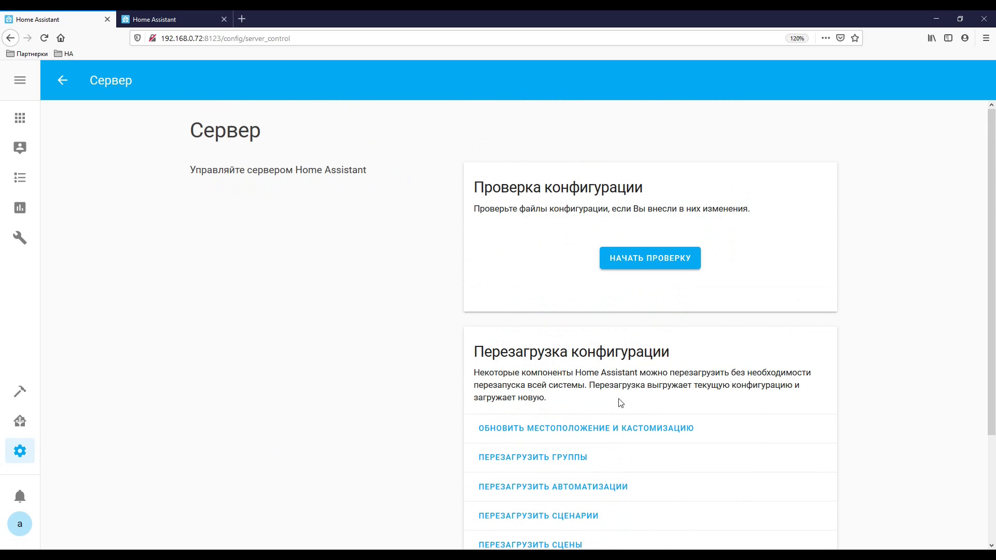
Look through the config folder's files in the Configurator and return to configuration.yaml.
click(21, 239)
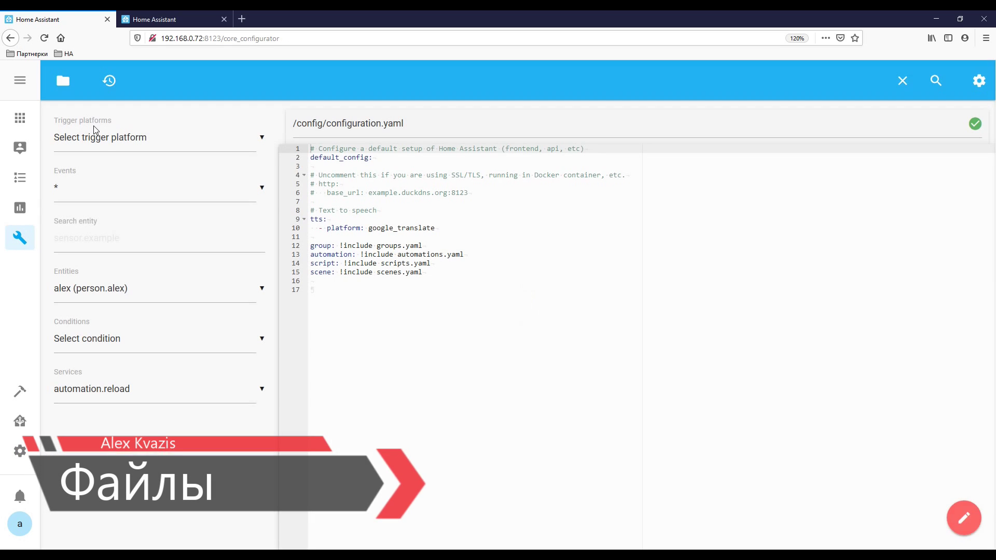
click(63, 80)
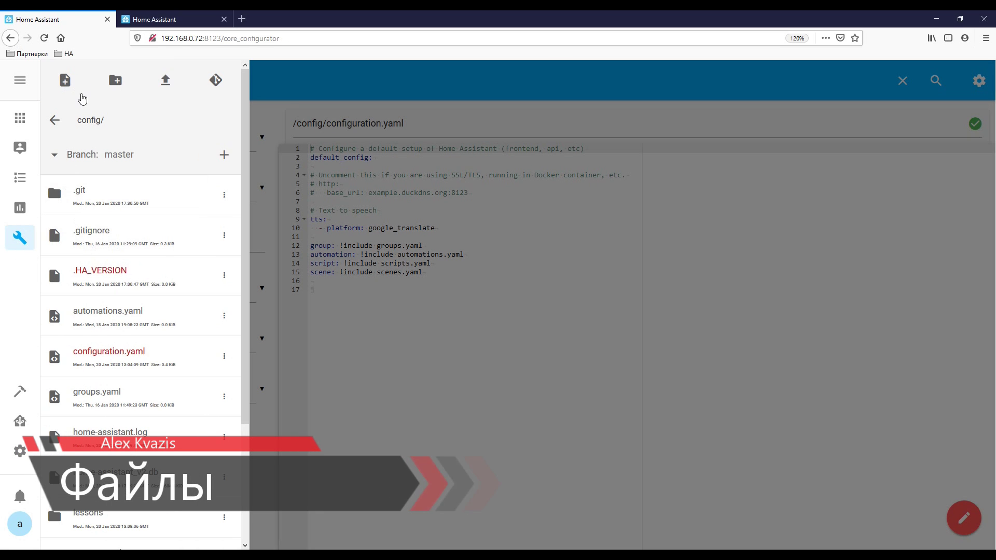
scroll(111, 273, down, 3)
scroll(110, 278, up, 3)
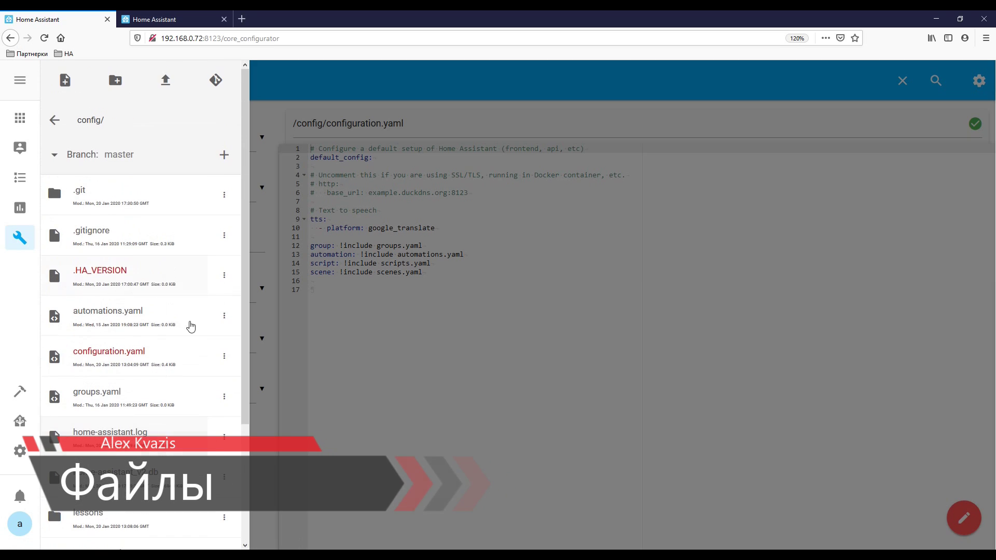
click(374, 353)
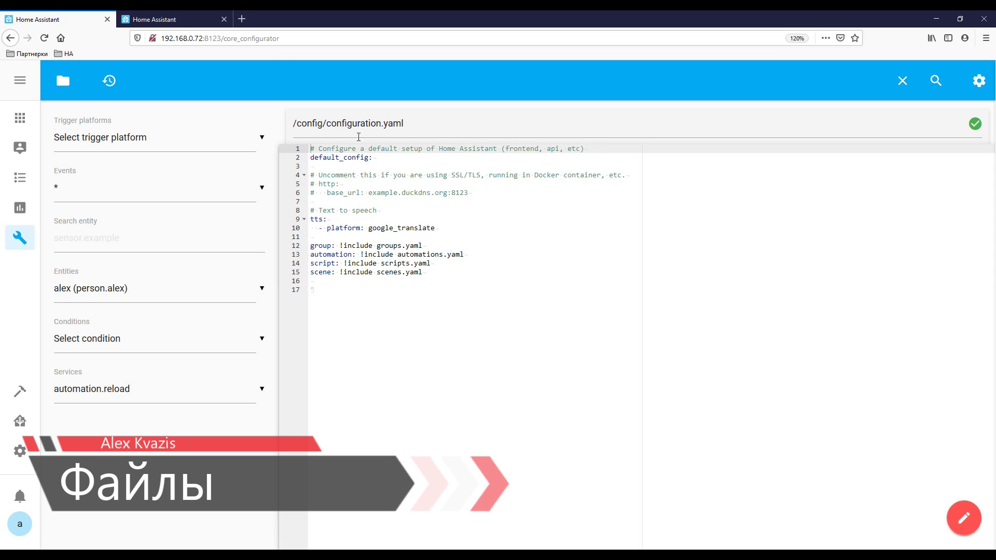
Examine the file name, the default_config line and the google_translate text-to-speech platform in configuration.yaml.
drag(326, 123, 421, 120)
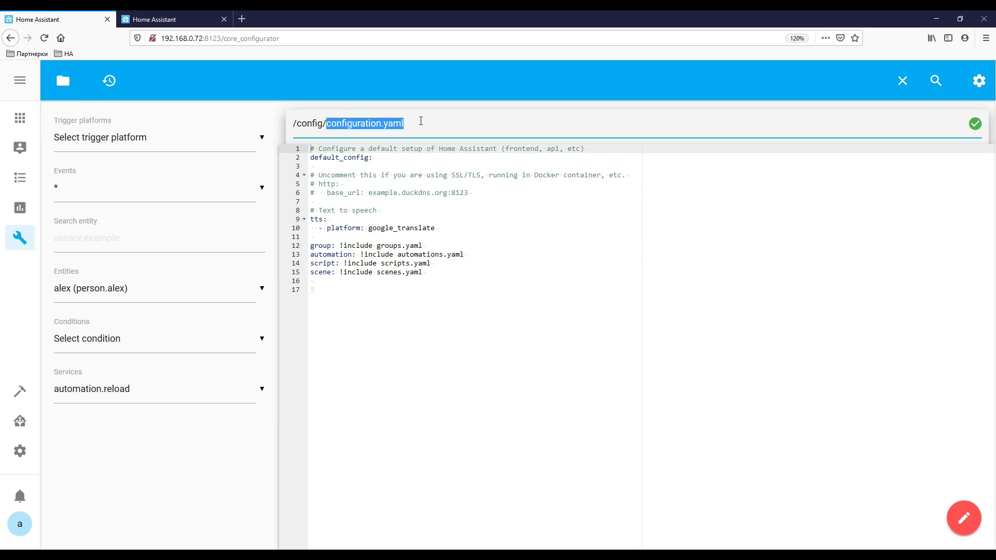
click(456, 193)
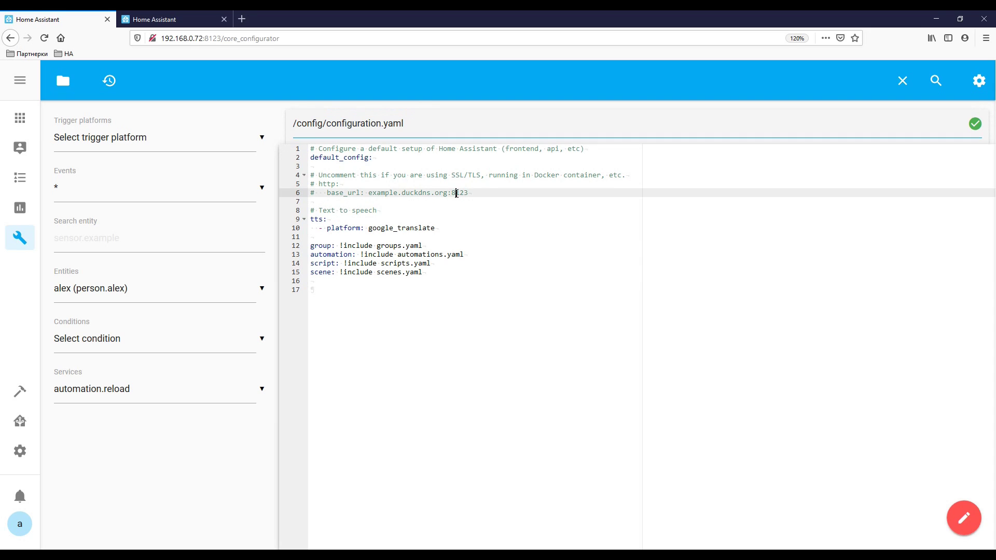
click(296, 158)
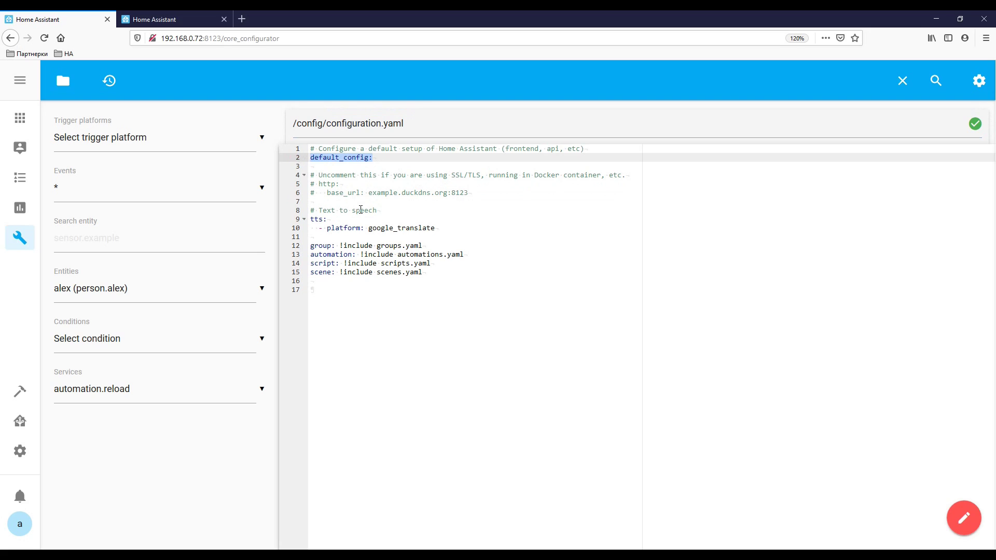
drag(340, 218, 440, 229)
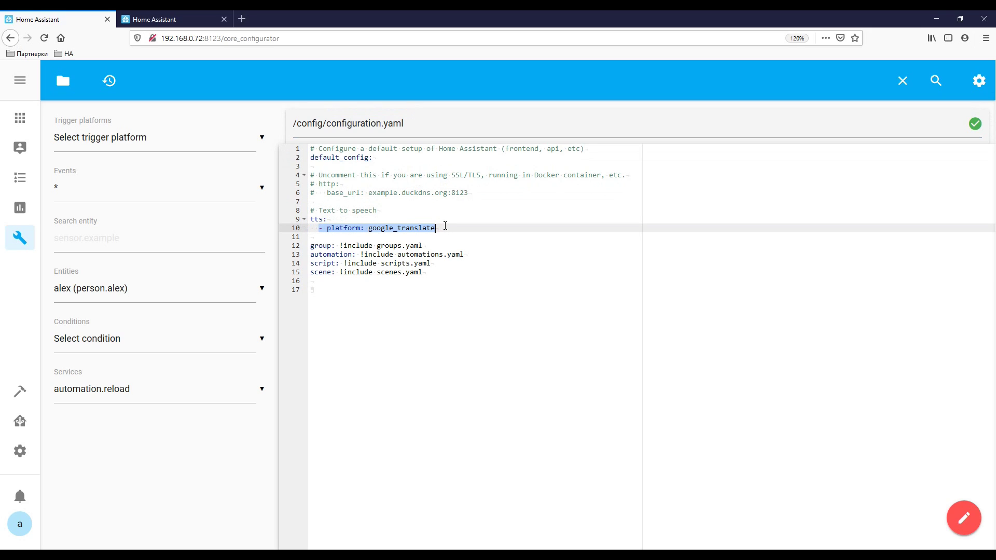
click(447, 228)
click(370, 219)
click(441, 227)
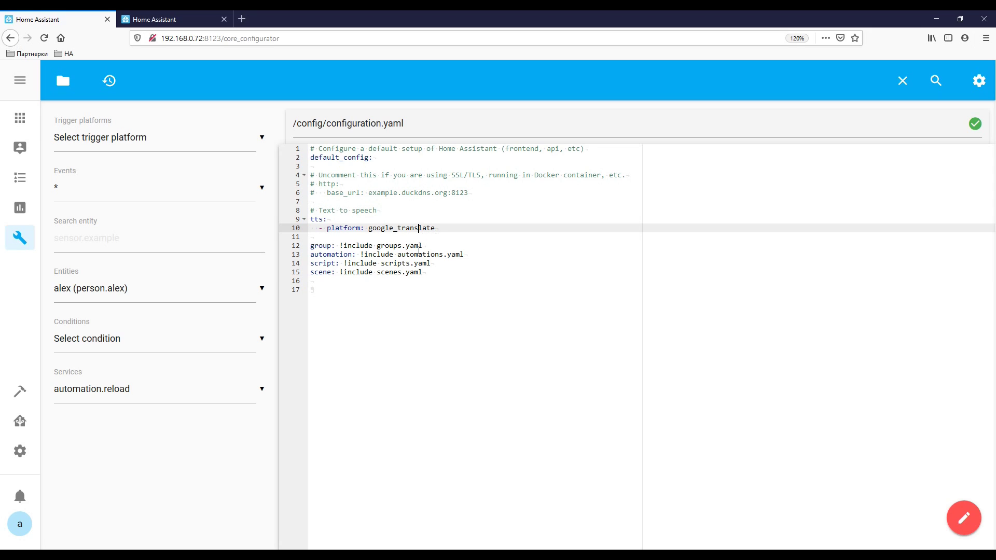
Examine the include lines for groups.yaml, automations.yaml, scripts.yaml and scenes.yaml in configuration.yaml, then clear the selection.
drag(425, 245, 275, 245)
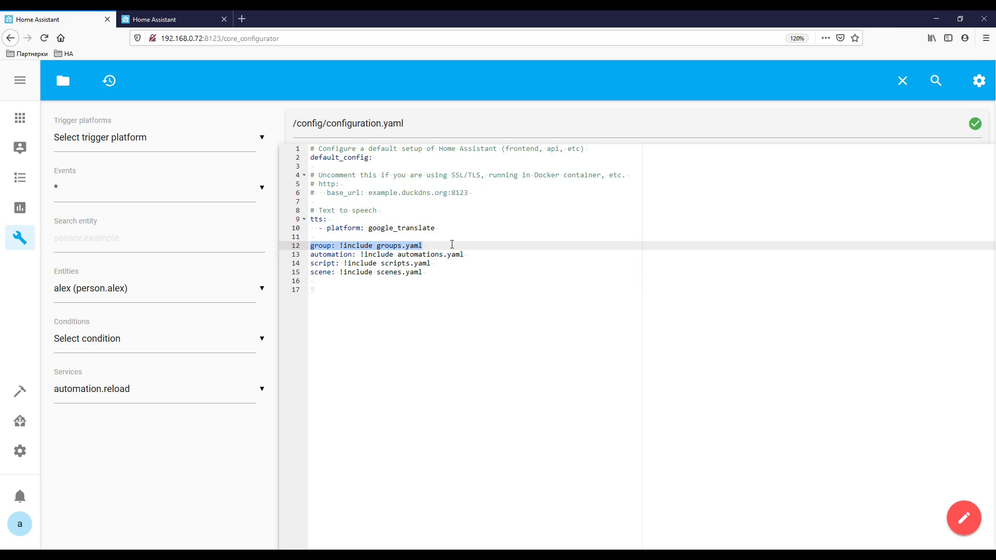
drag(463, 254, 295, 254)
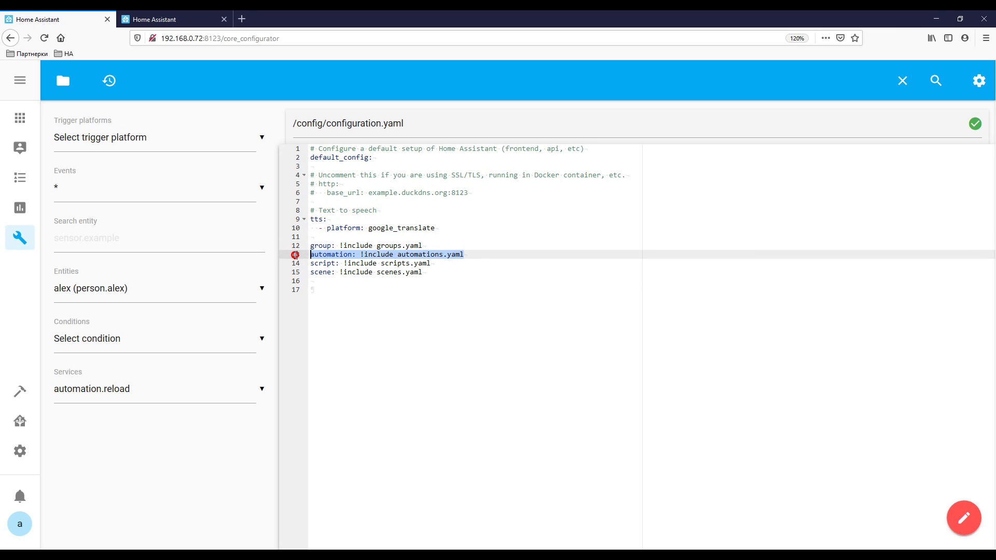
drag(431, 264, 298, 265)
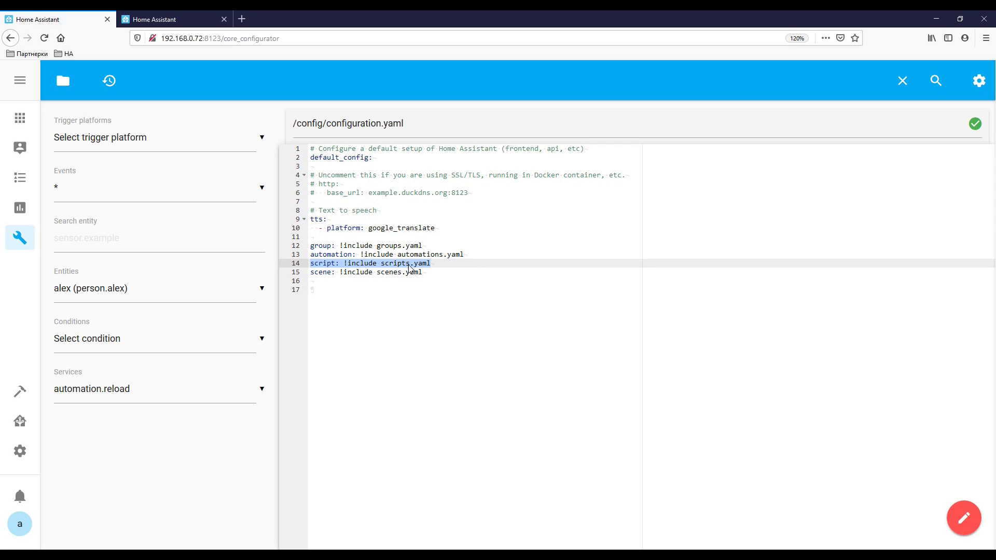
drag(427, 271, 294, 272)
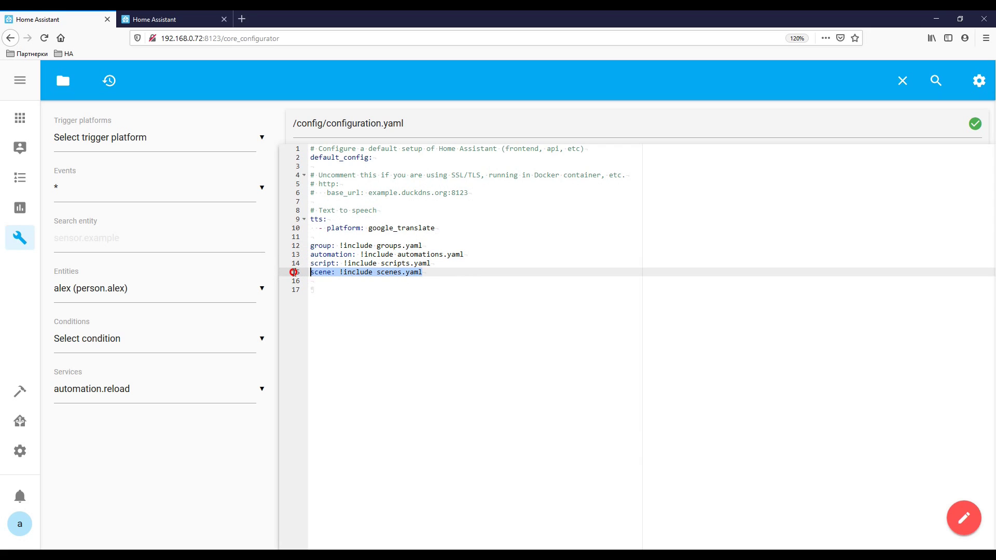
click(312, 237)
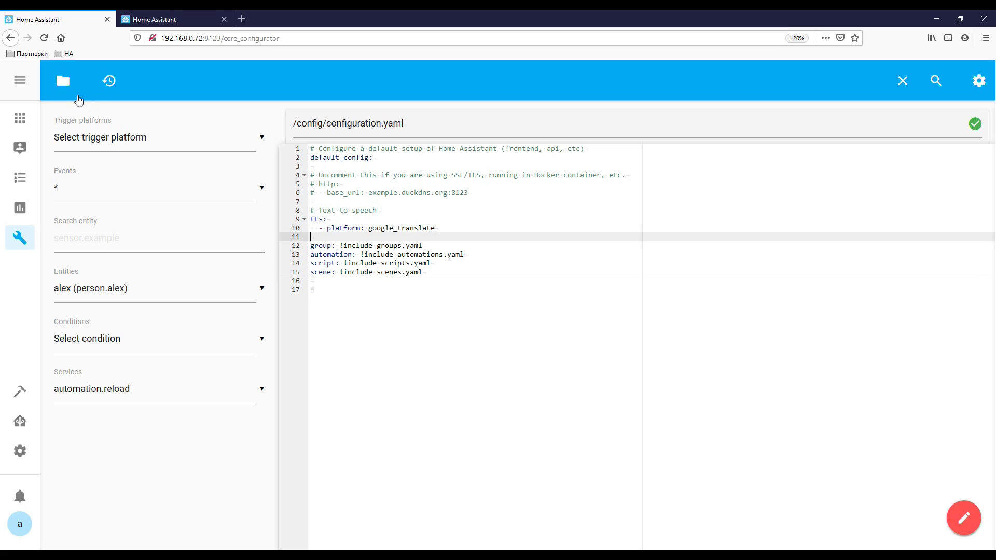
Open secrets.yaml from the config folder and examine its some_password entry.
click(63, 82)
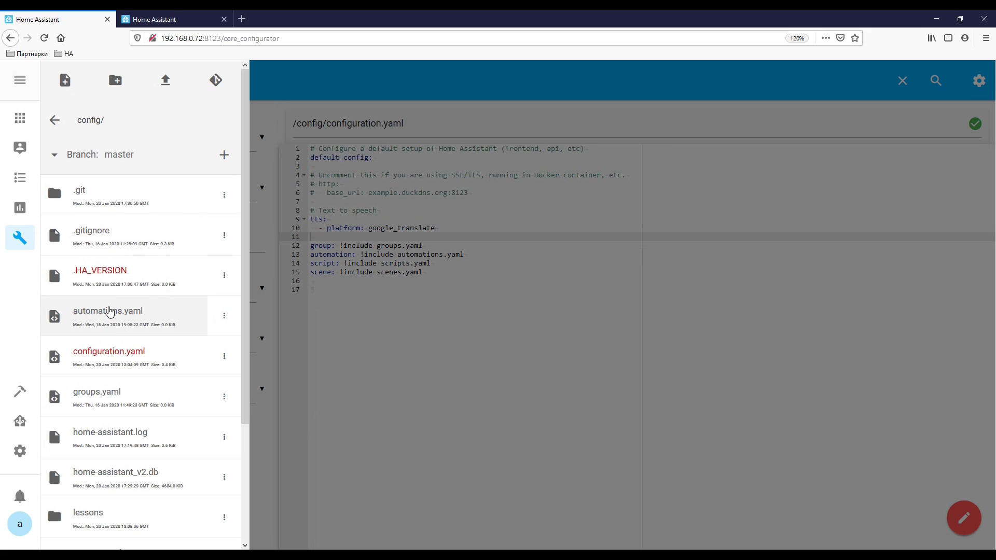
scroll(103, 319, down, 3)
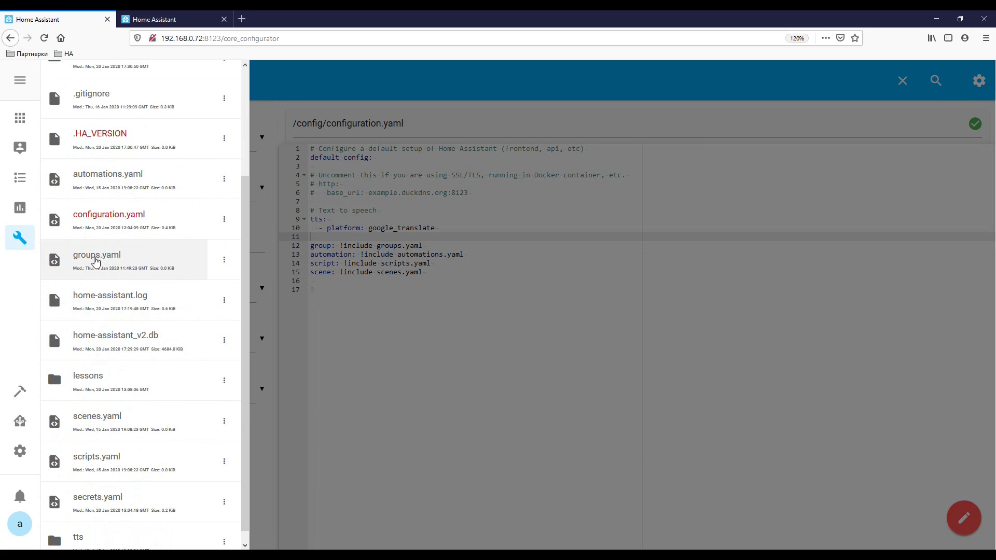
scroll(94, 262, down, 1)
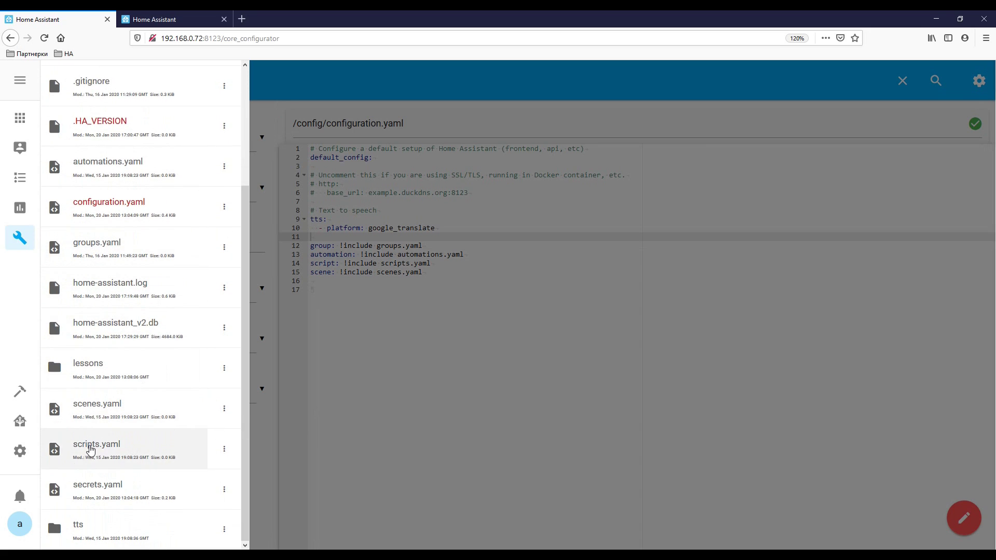
click(100, 499)
click(407, 170)
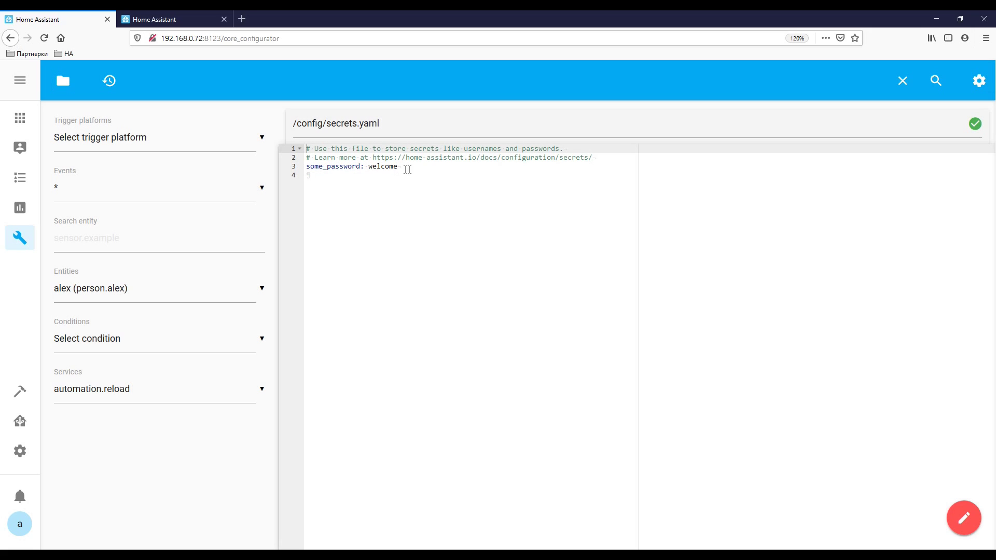
click(409, 169)
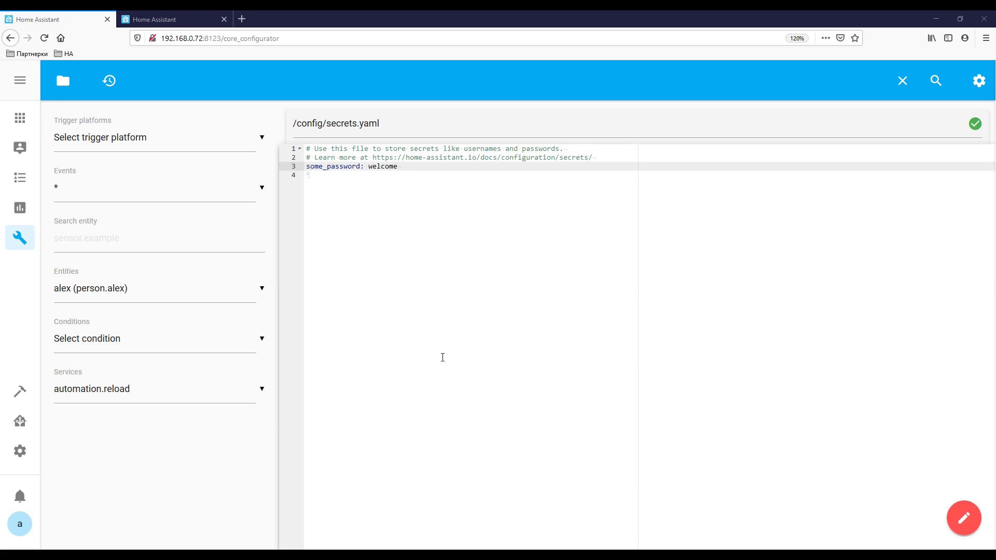
Reopen configuration.yaml from the config folder and return to its editor.
click(63, 80)
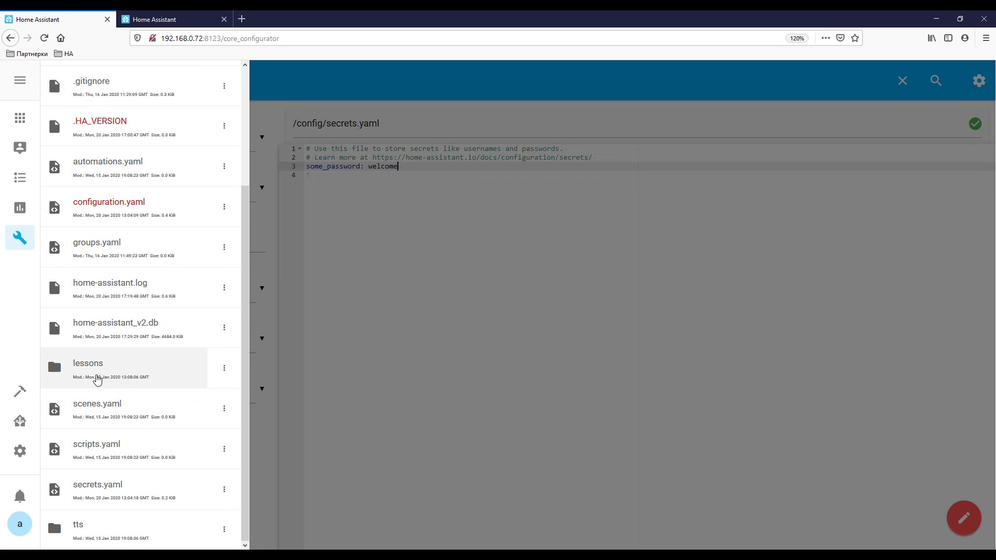
scroll(95, 328, up, 3)
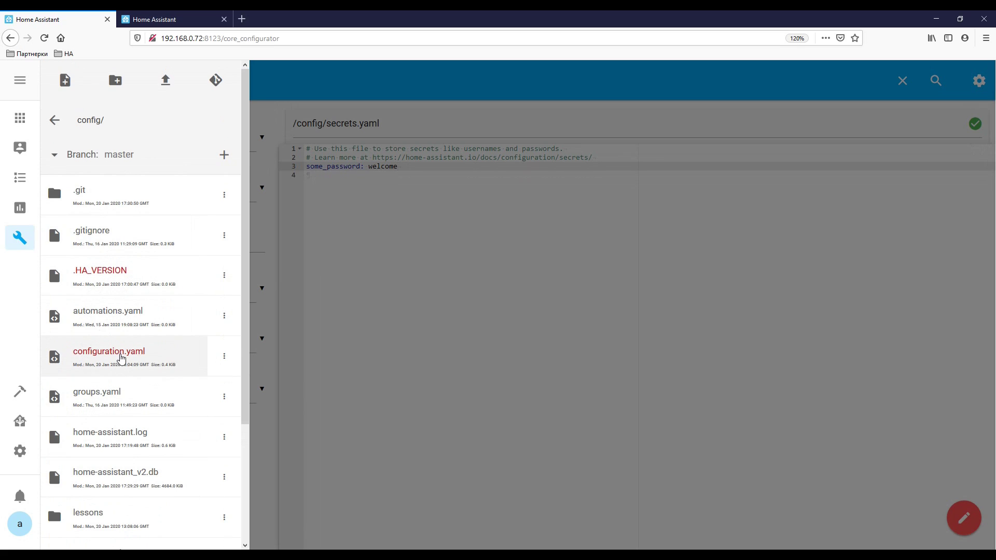
click(121, 358)
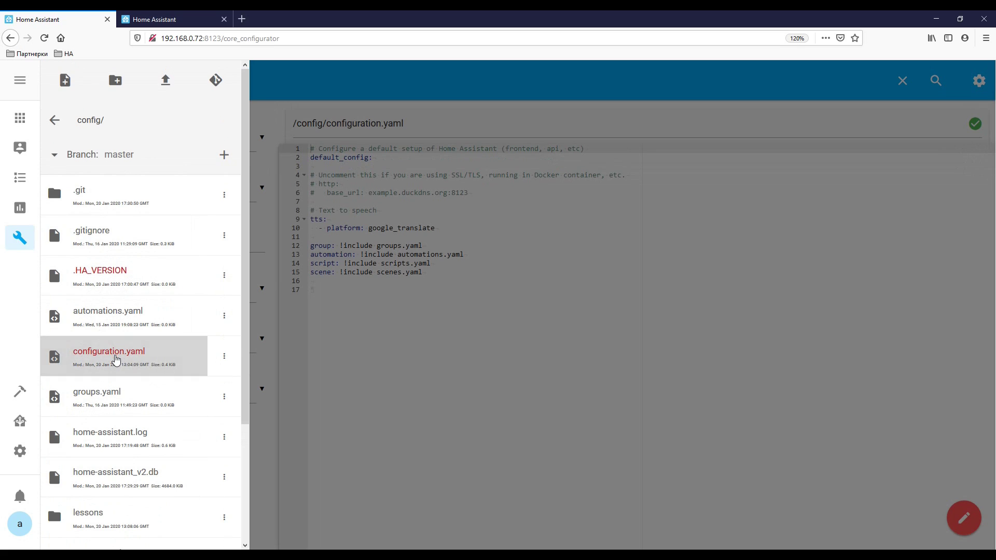
click(416, 203)
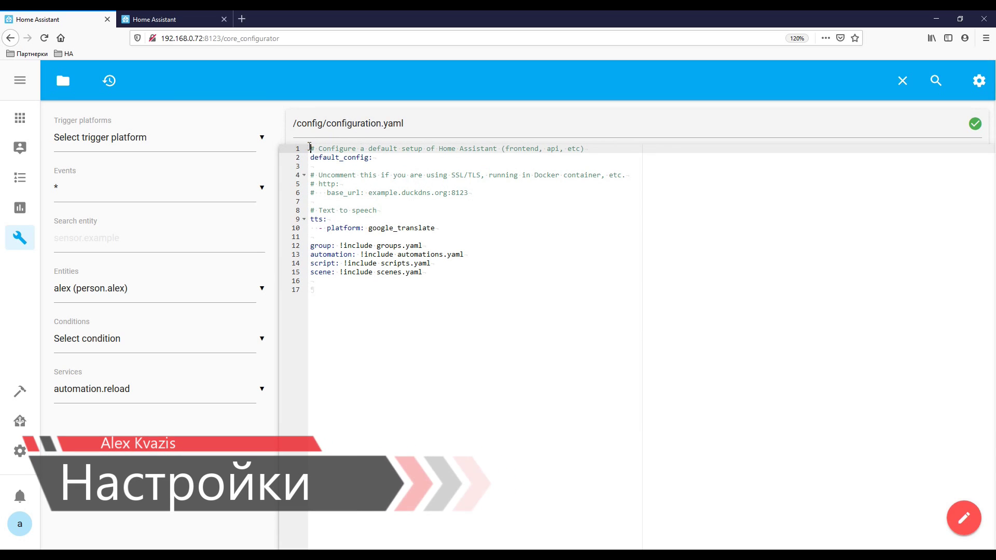
Insert six blank lines at the beginning of configuration.yaml and place the cursor on the first line.
click(310, 149)
key(Return)
key(Return)
key(Return)
key(Return)
key(Return)
key(Return)
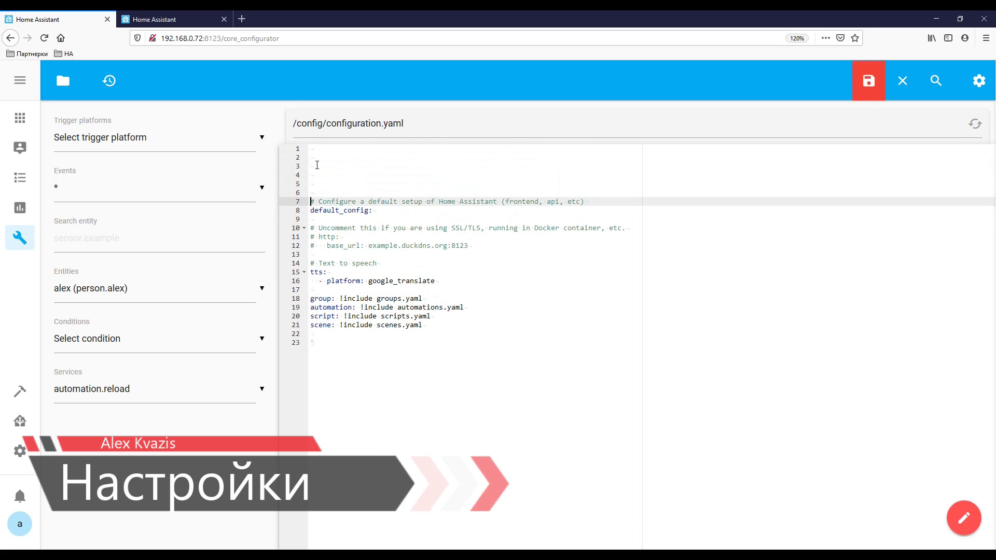
key(Up)
key(Up)
key(Up)
key(Up)
key(Up)
key(Up)
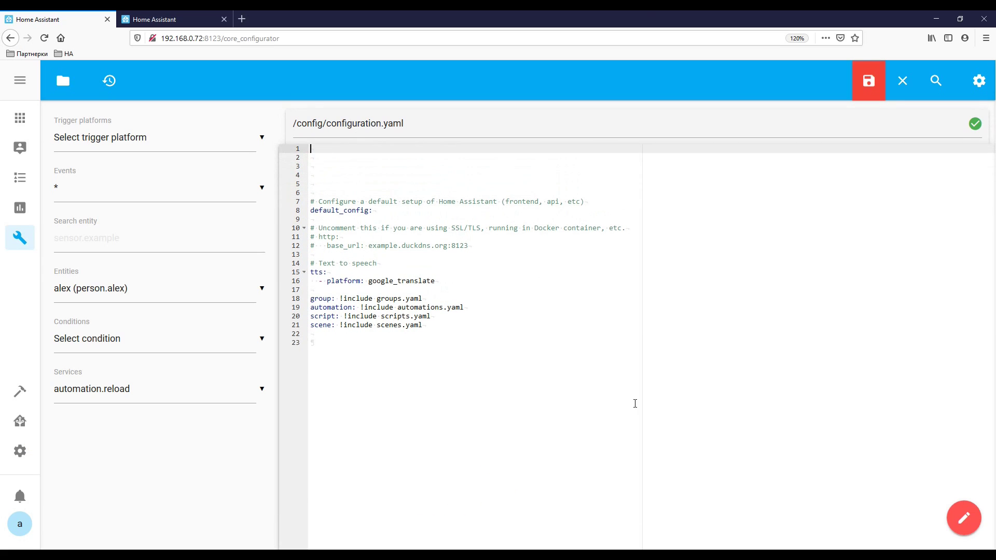
Start a homeassistant: section at the beginning of configuration.yaml with the entry name: My Smart Home.
text(homeassistant:)
key(Return)
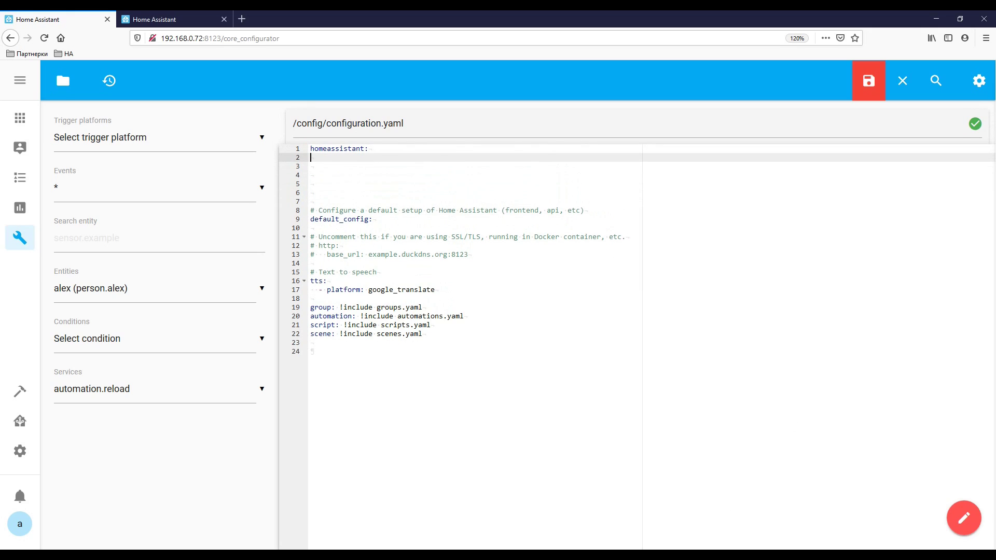
text(name: My Smart Home)
key(Return)
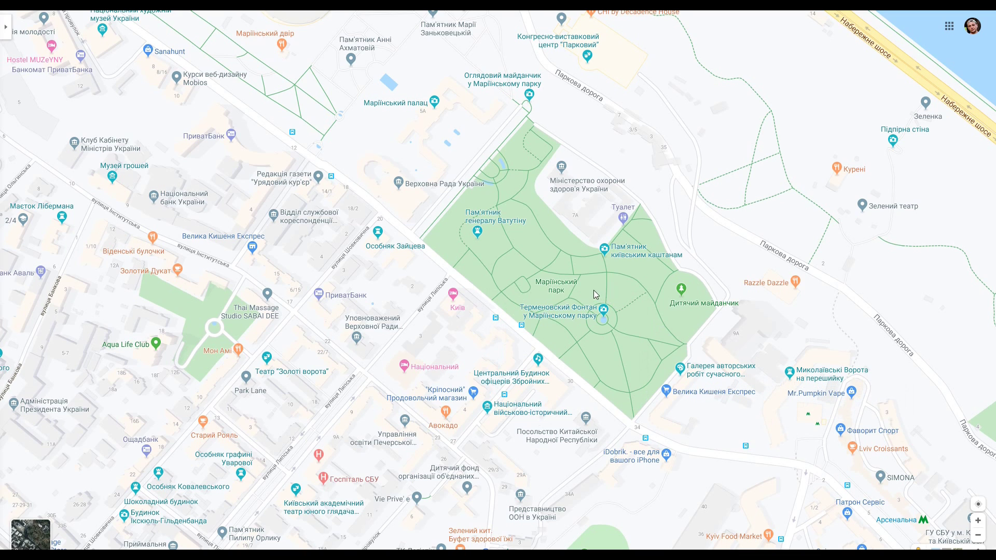
Switch to Google Maps and look up the coordinates of a point in Маріїнський парк.
right_click(595, 295)
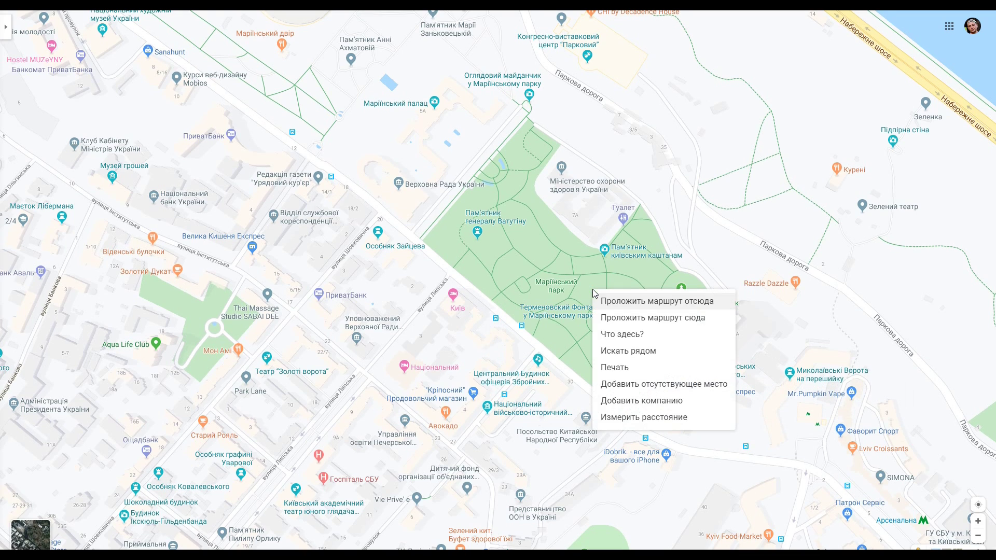
click(619, 334)
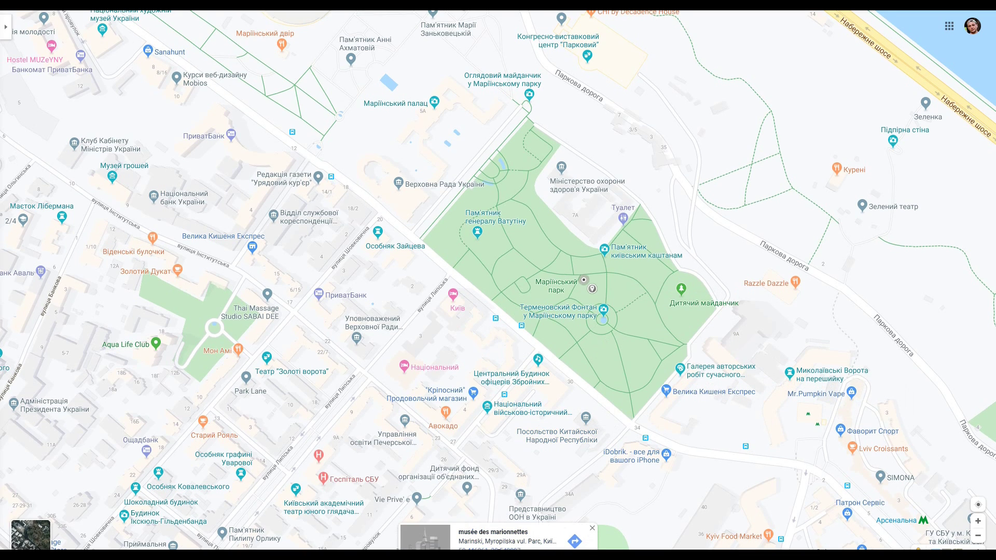
click(480, 534)
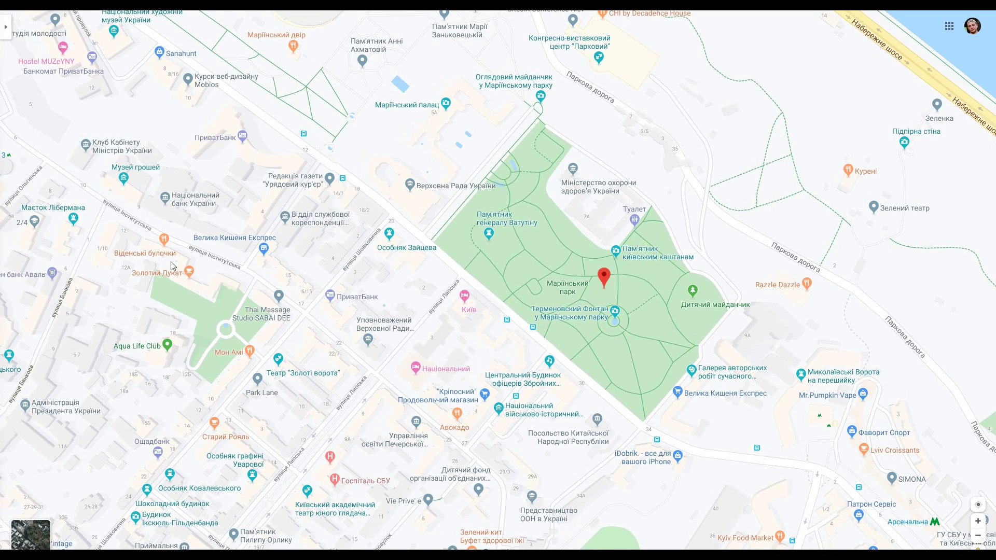
drag(81, 163, 12, 164)
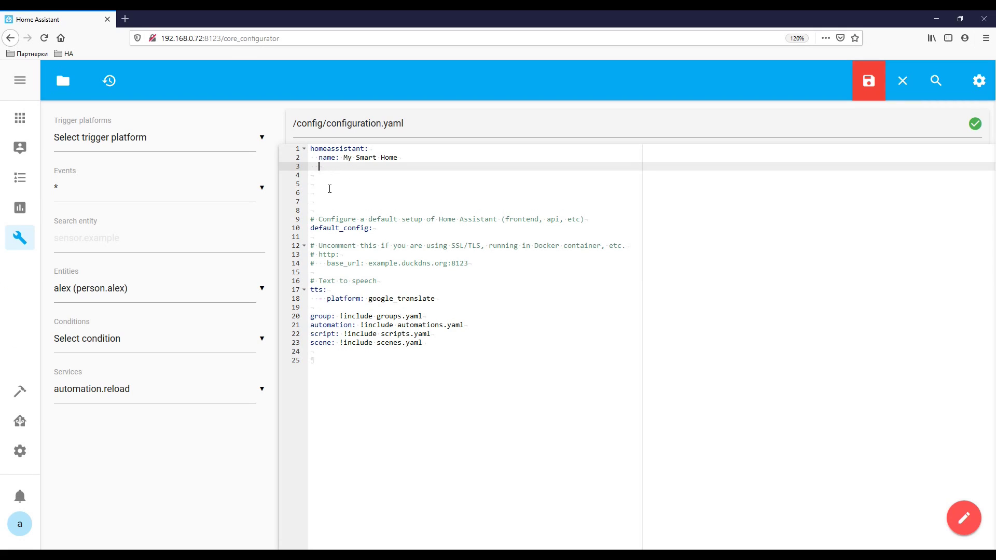
text(latitude: 50.445876   longitude: 30.540875)
click(327, 166)
key(BackSpace)
key(BackSpace)
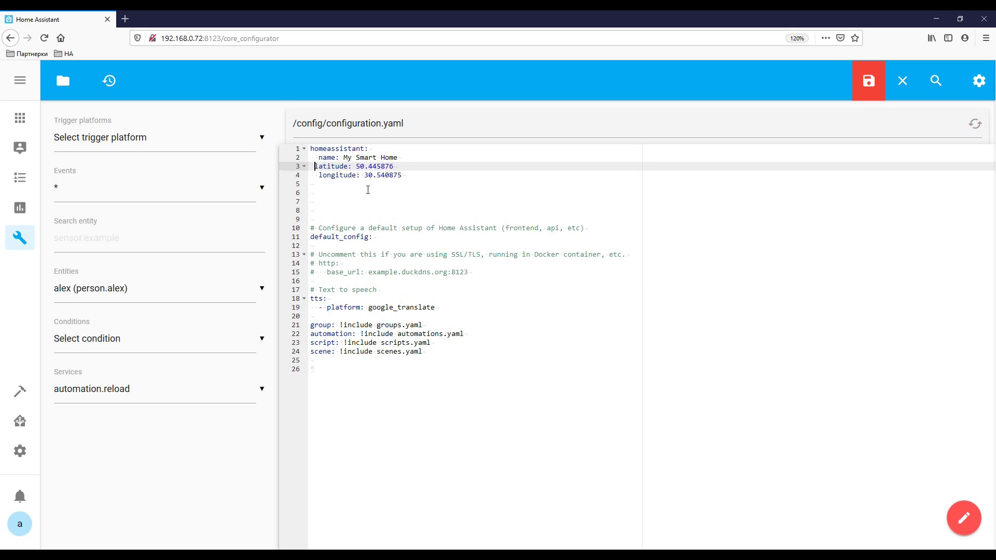
Add elevation: 179 and unit_system: metric below the longitude in the homeassistant section.
key(Down)
key(End)
key(Return)
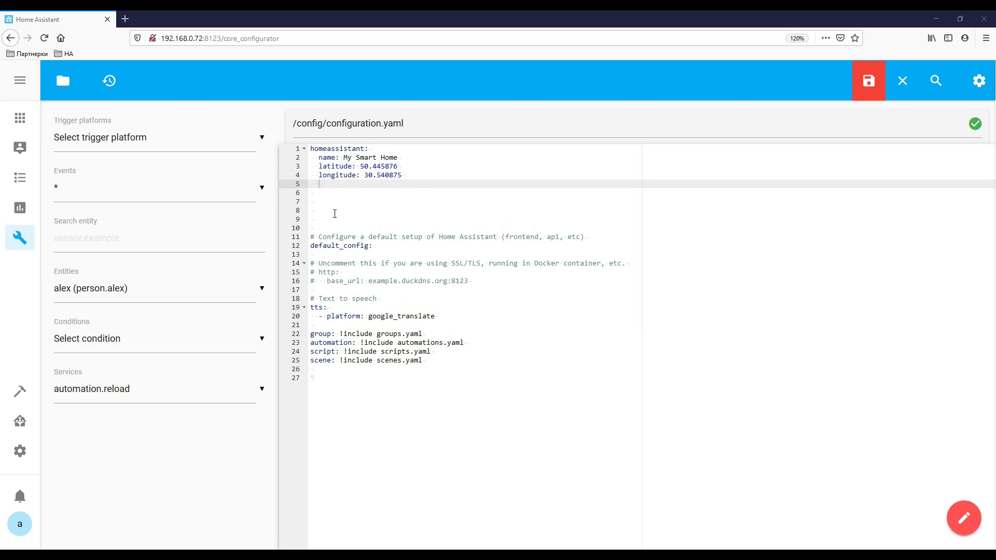
click(324, 185)
text(elevation: 179)
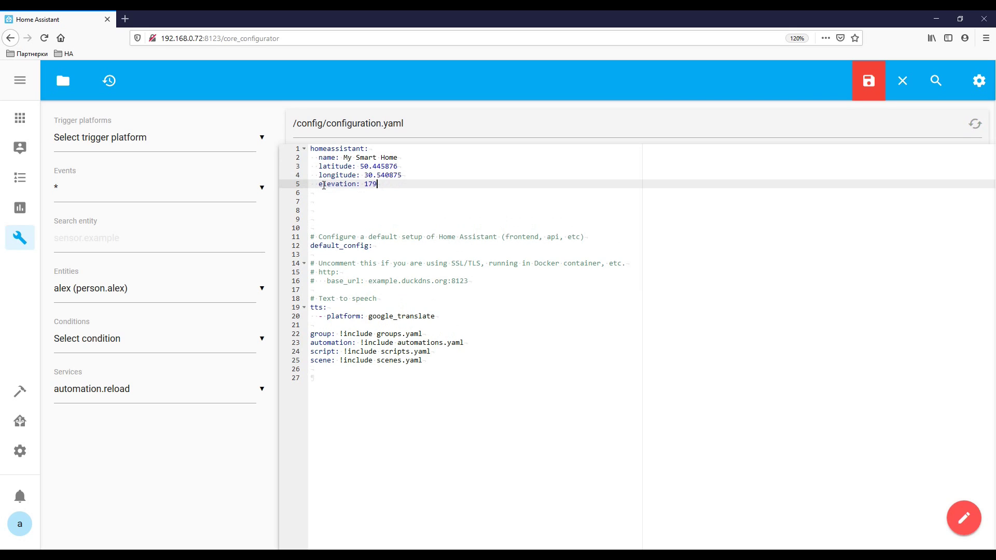
key(Return)
text(unit_system: metric)
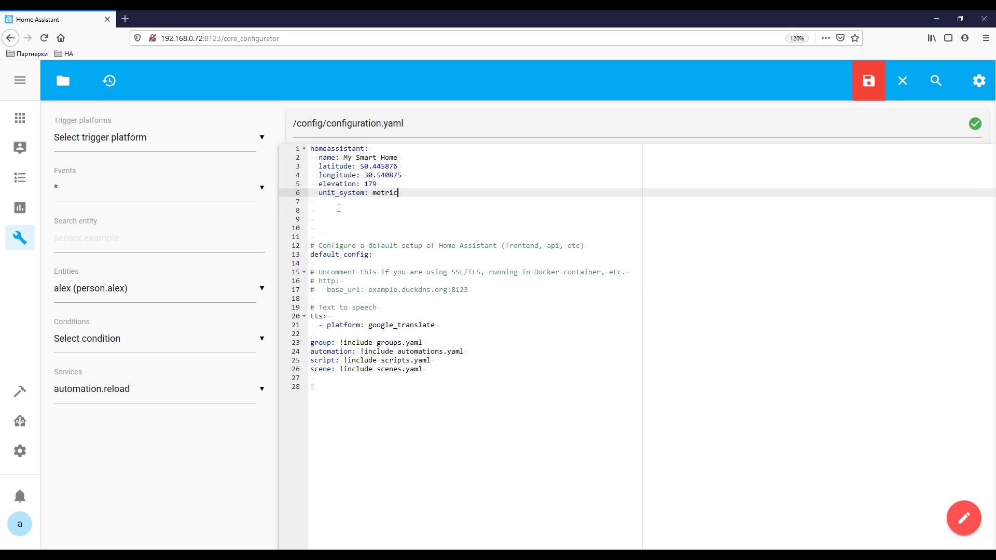
Consult Wikipedia's list of tz database time zones and add time_zone: Europe/Kiev below the unit system in configuration.yaml.
key(Return)
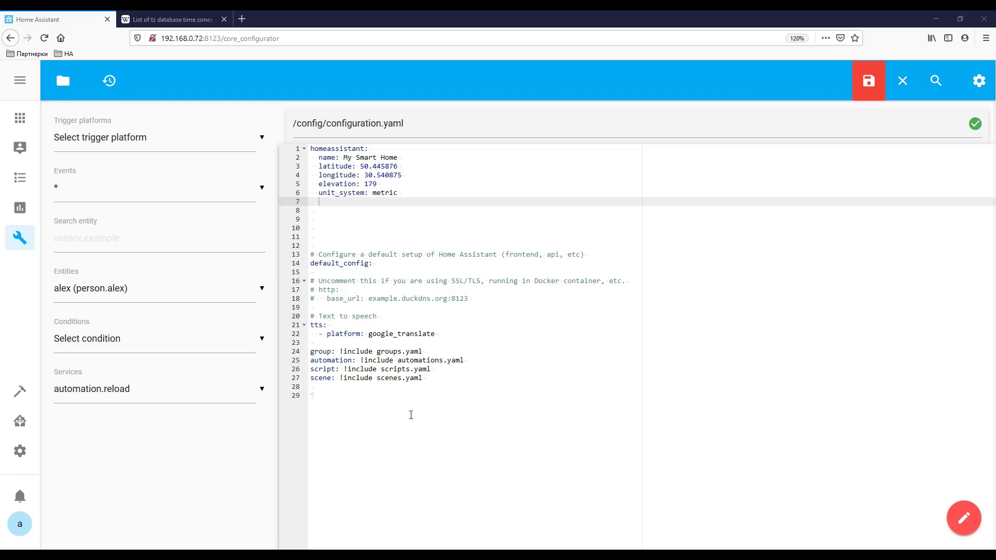
click(176, 19)
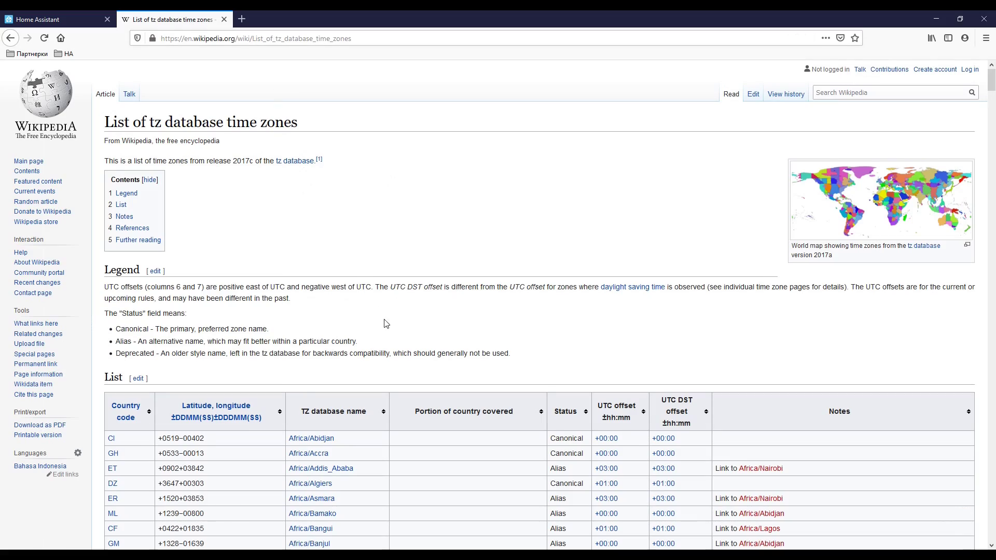
scroll(386, 323, down, 20)
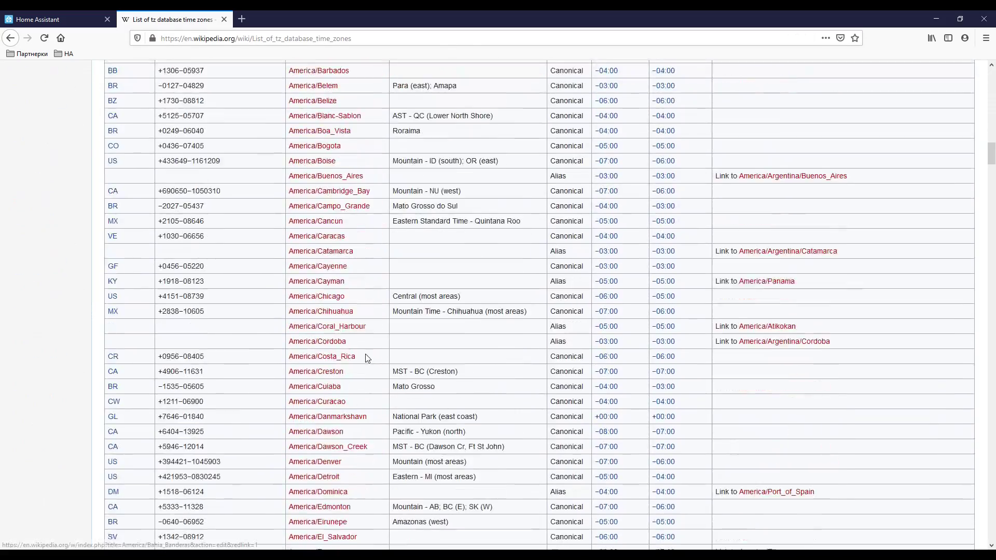
scroll(366, 358, up, 20)
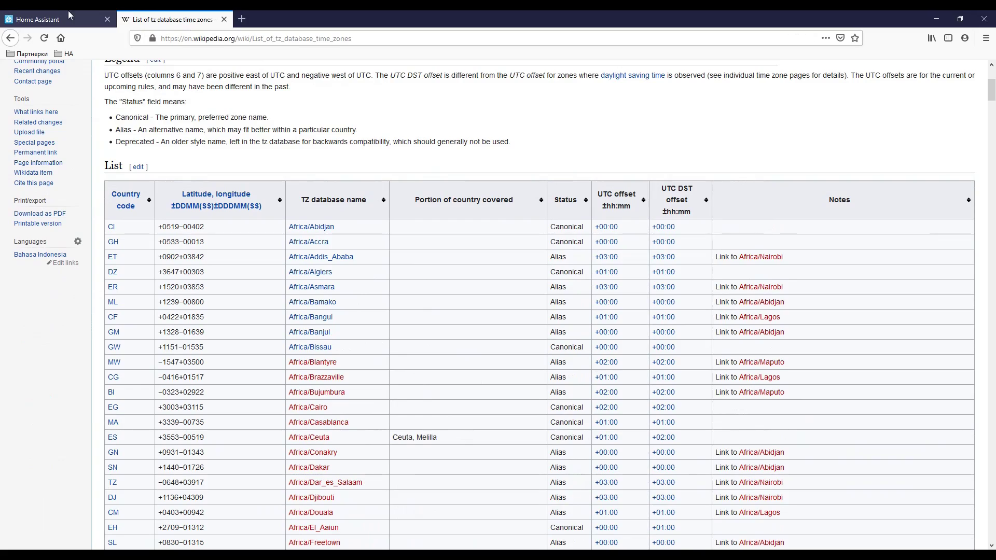
click(57, 19)
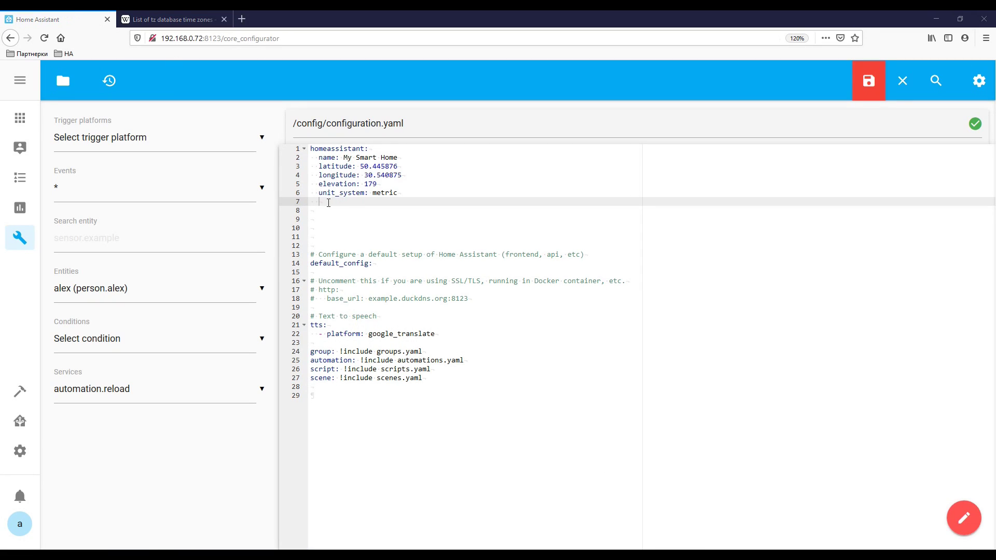
text(time_zone: Europe/Kiev)
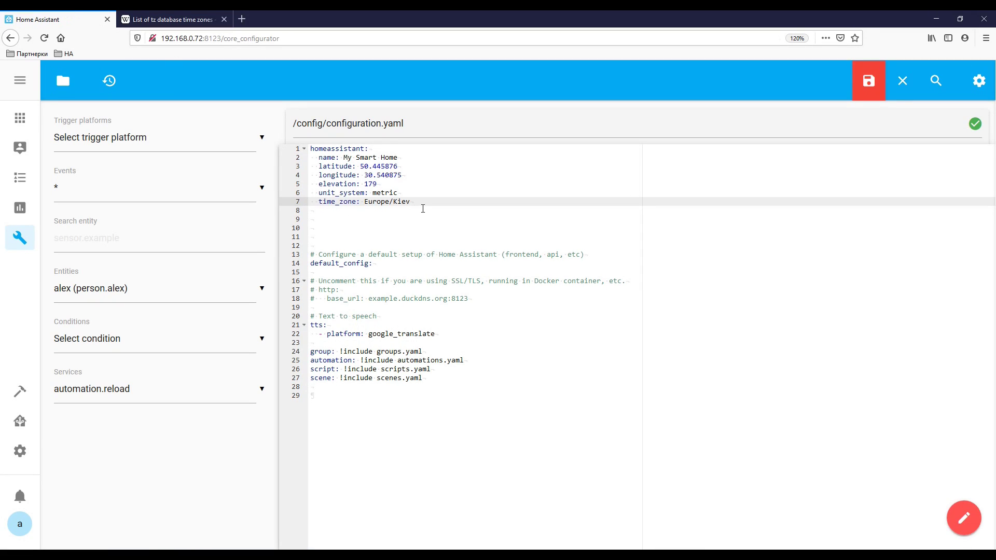
Delete the four surplus blank lines below the homeassistant section and save configuration.yaml.
key(Delete)
key(Delete)
key(Delete)
key(Delete)
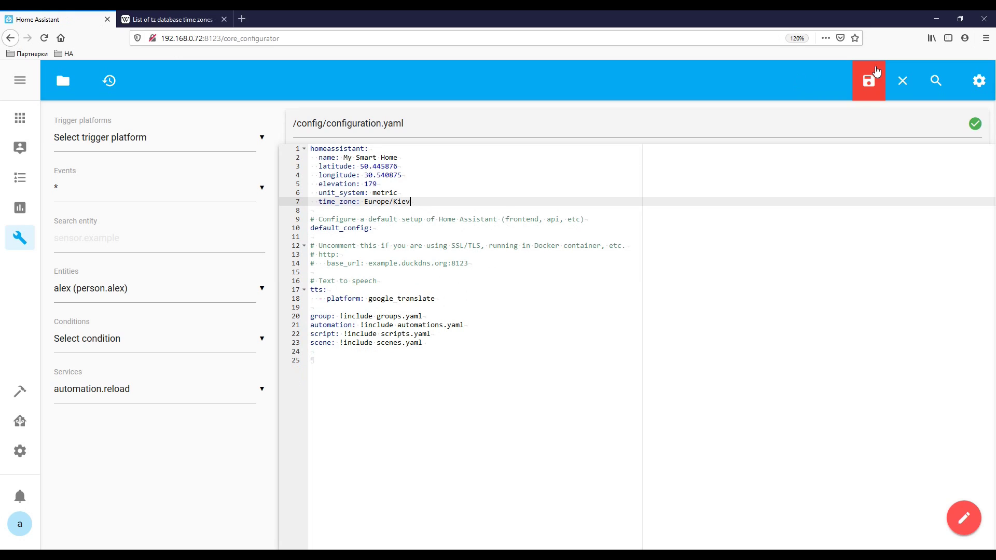
click(867, 90)
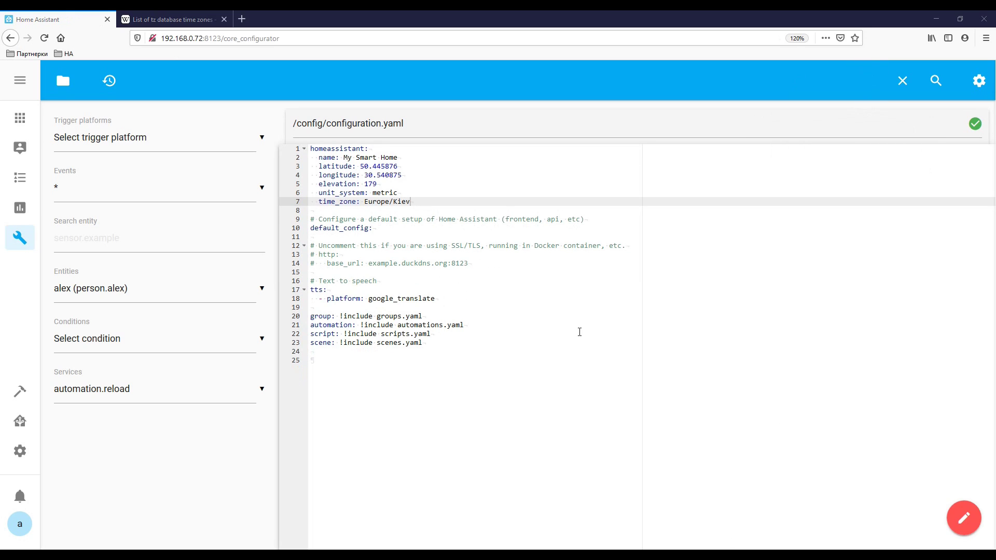
Run the configuration check from the settings' server page (Сервер).
click(20, 454)
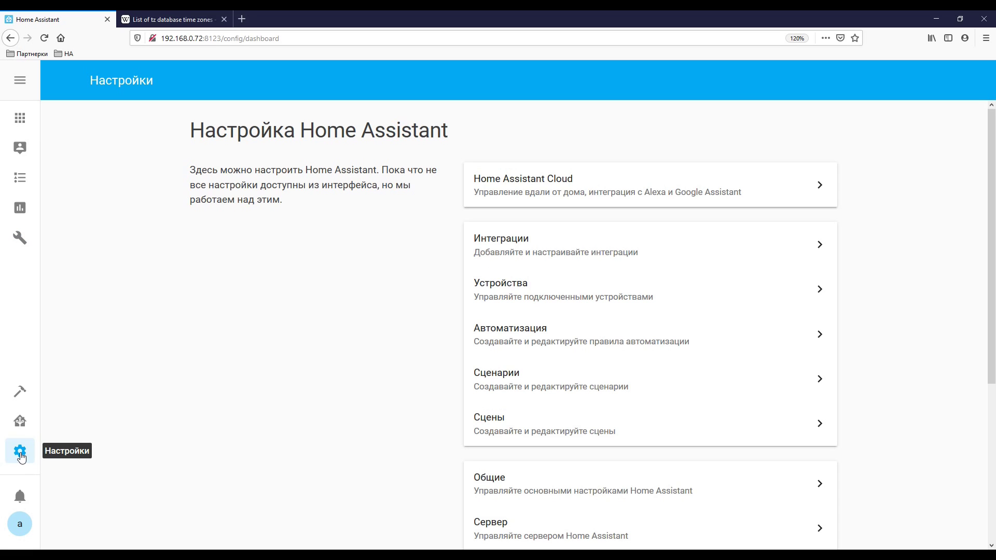
click(514, 529)
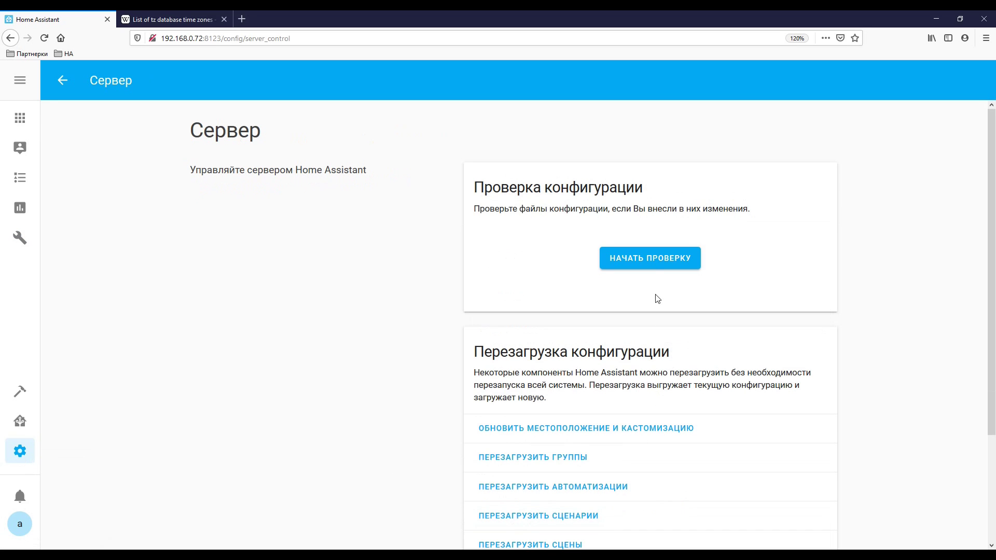
click(656, 269)
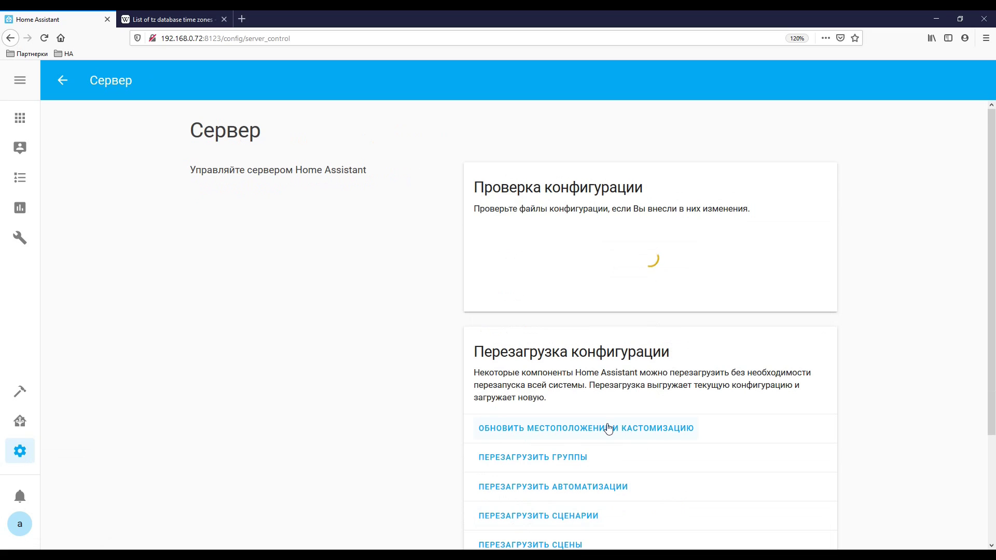
Restart the Home Assistant server from its server management options (Управление сервером) and confirm the restart.
scroll(584, 441, down, 3)
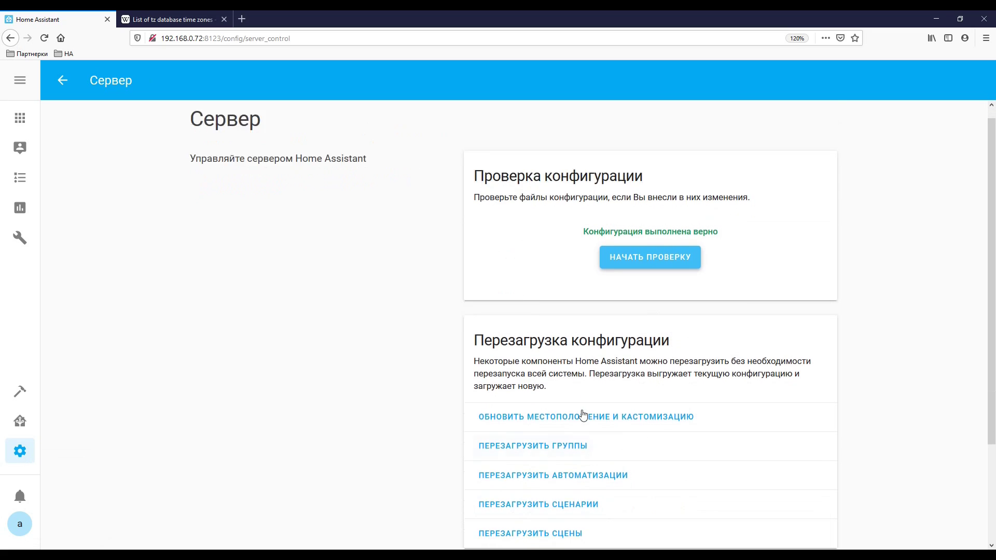
click(500, 515)
click(597, 344)
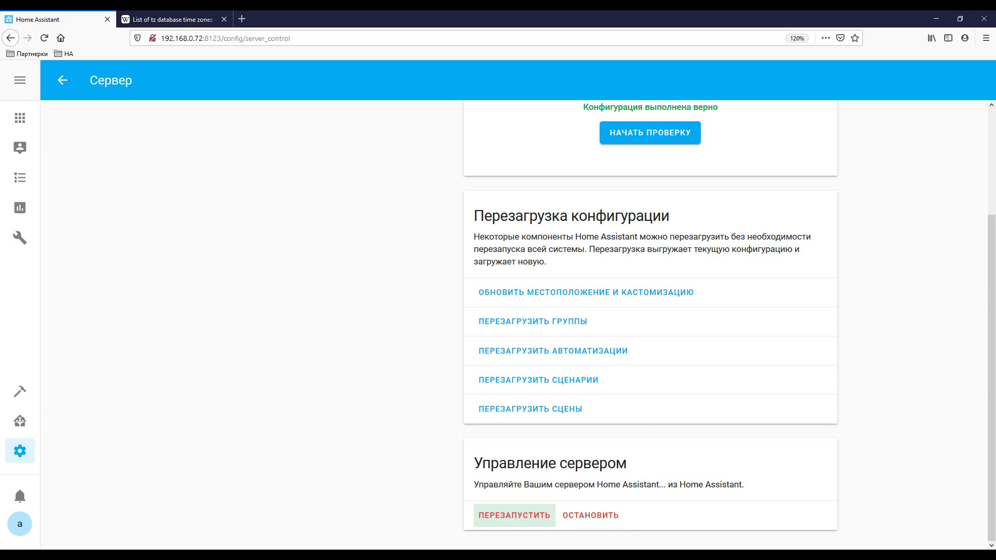
scroll(576, 266, up, 3)
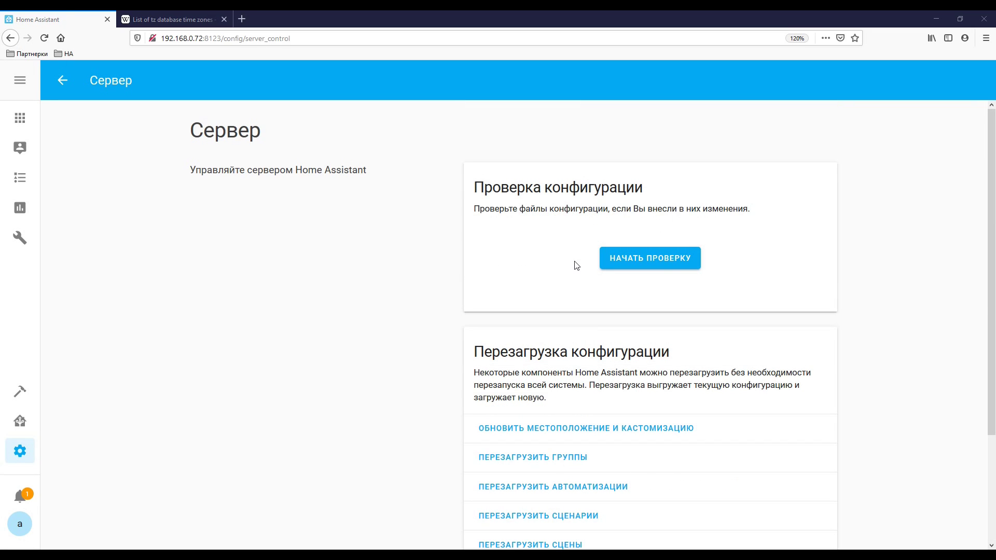
Check the overview dashboard and the general settings (Общие) for the home's name, map location, time zone, elevation and unit system.
click(37, 127)
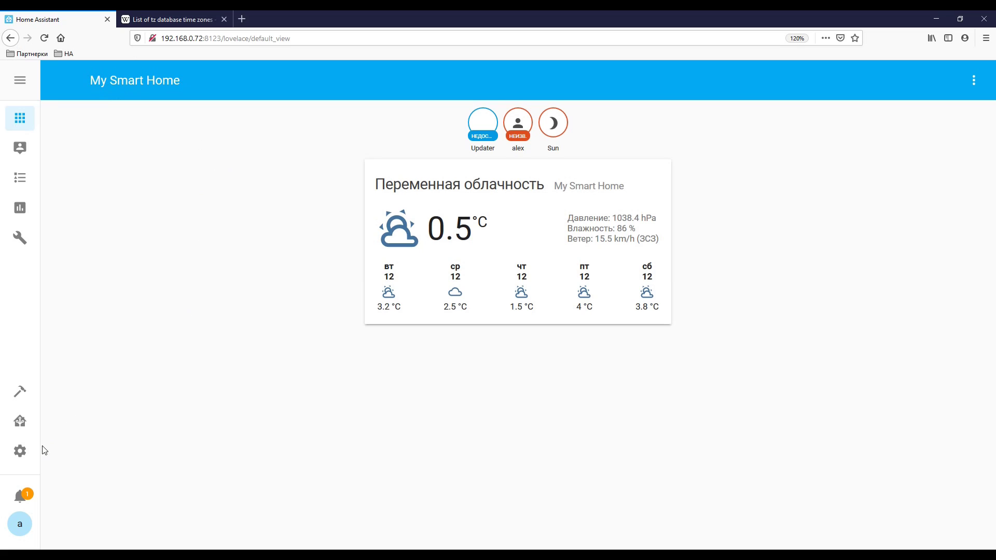
click(21, 453)
click(490, 482)
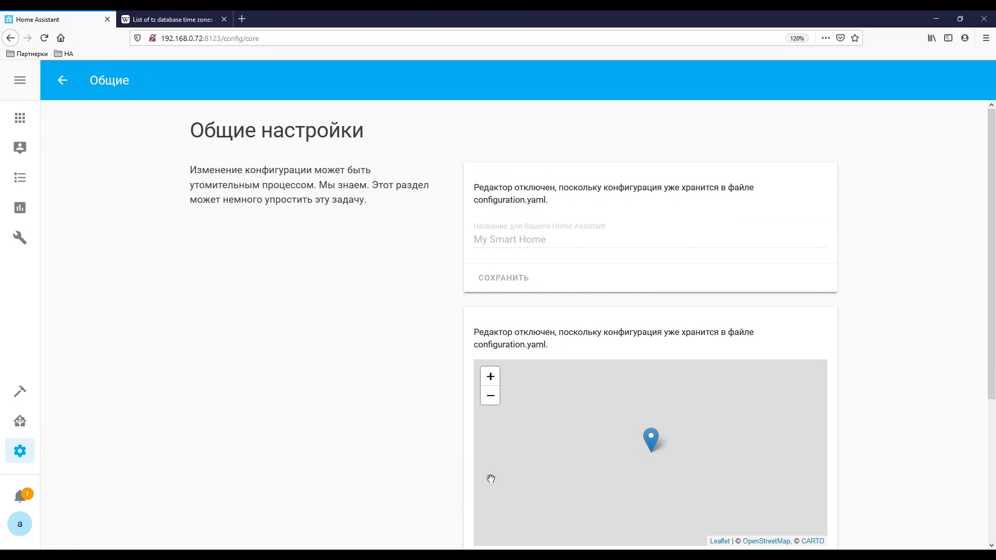
scroll(332, 303, down, 4)
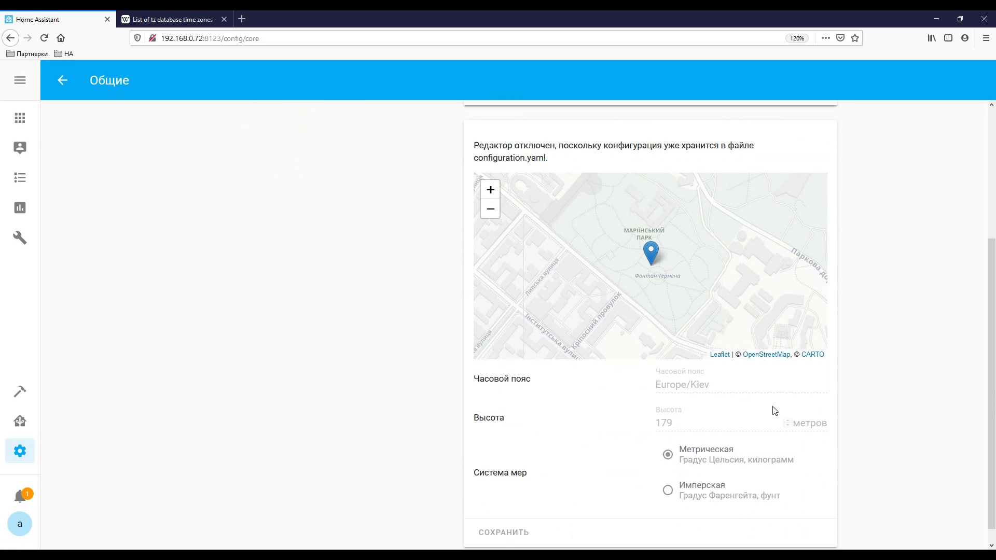
scroll(697, 467, up, 5)
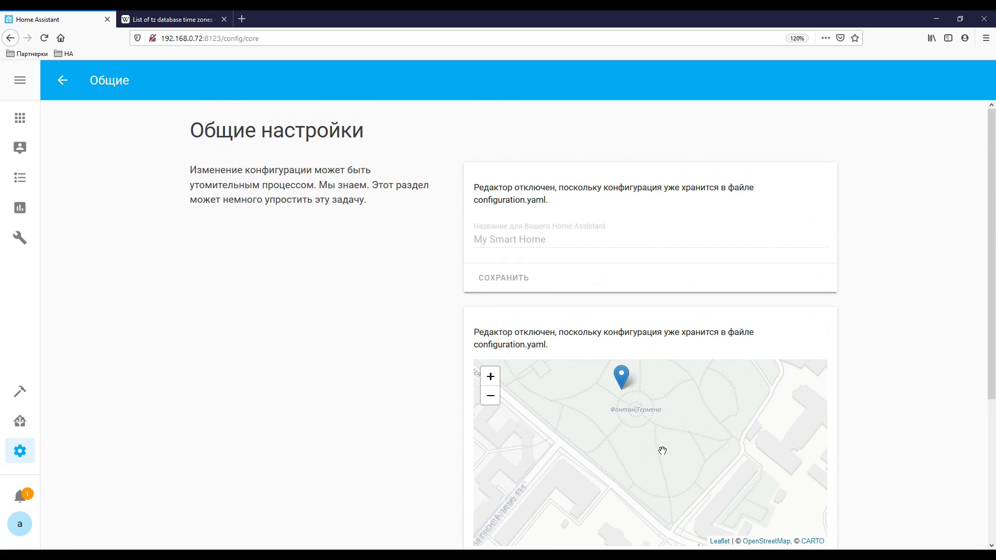
scroll(927, 372, down, 5)
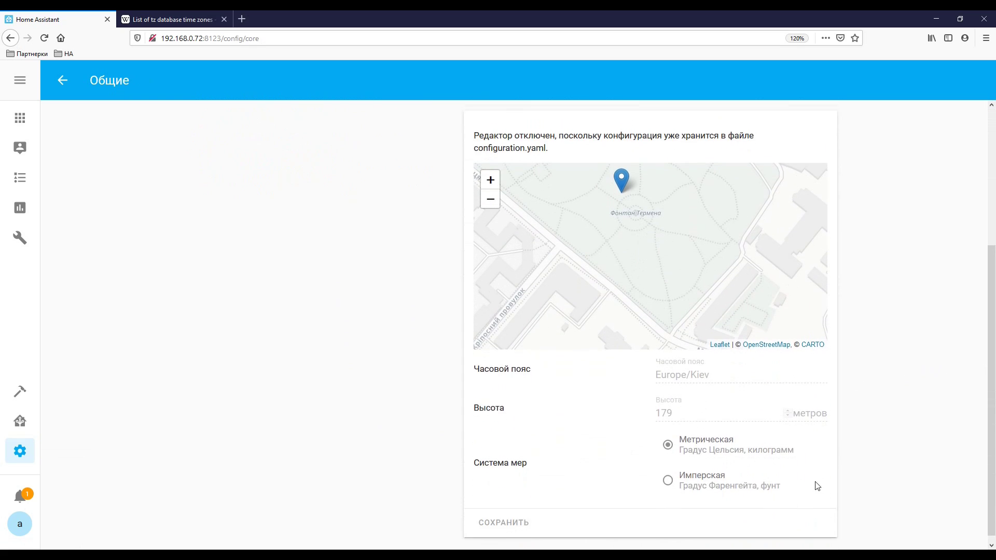
Open .gitignore from the config folder in the file editor and highlight its secrets.yaml entry.
click(14, 241)
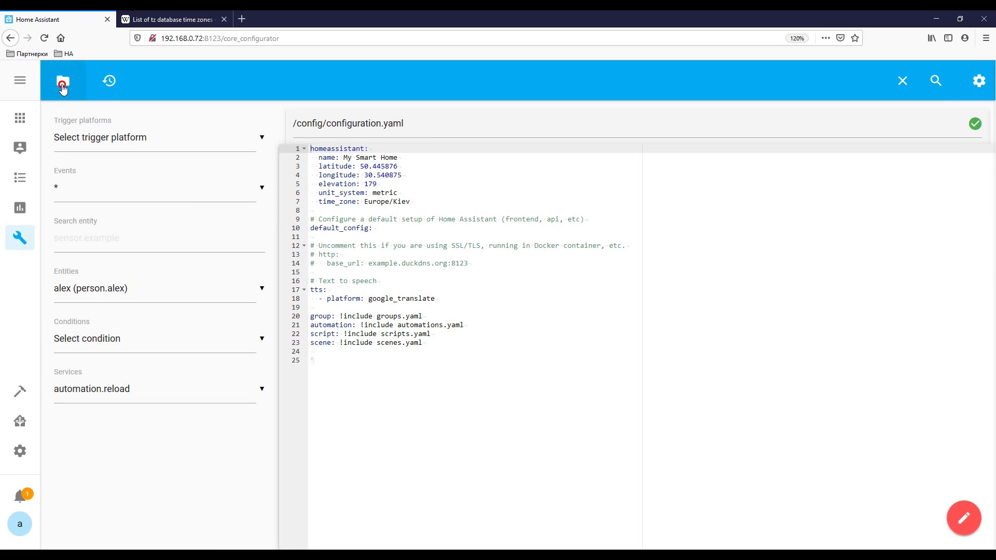
click(62, 81)
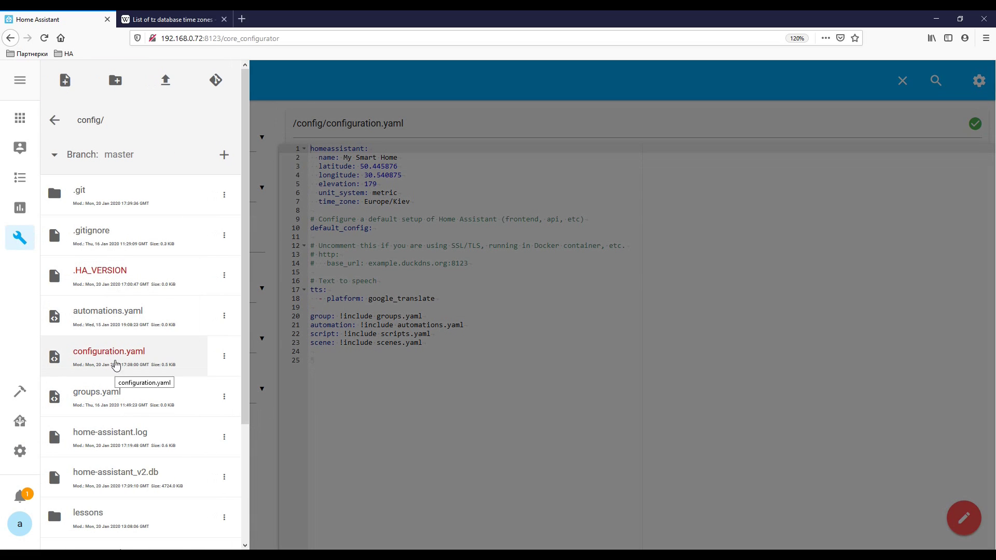
click(104, 236)
click(289, 275)
click(296, 281)
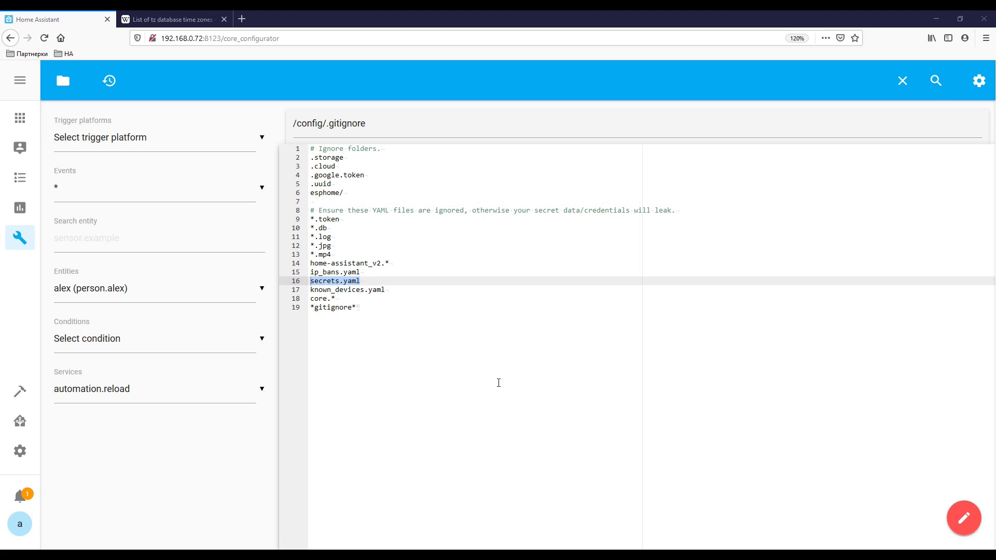
click(63, 80)
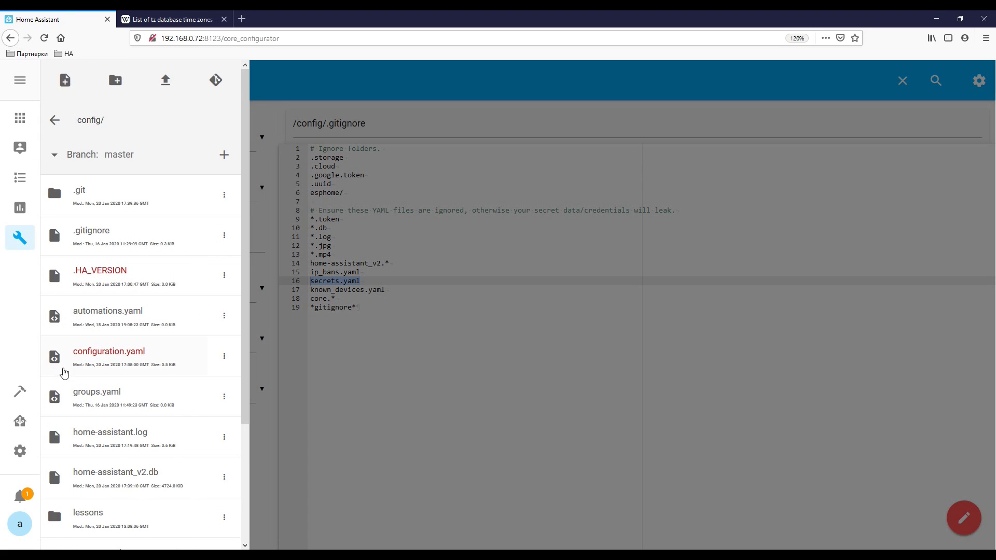
scroll(138, 392, down, 3)
click(130, 491)
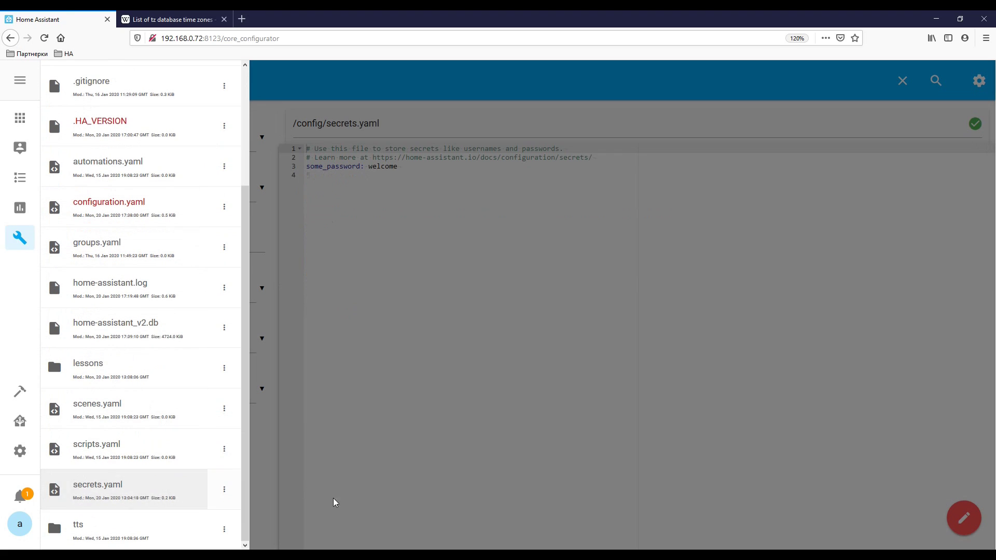
click(393, 252)
click(366, 201)
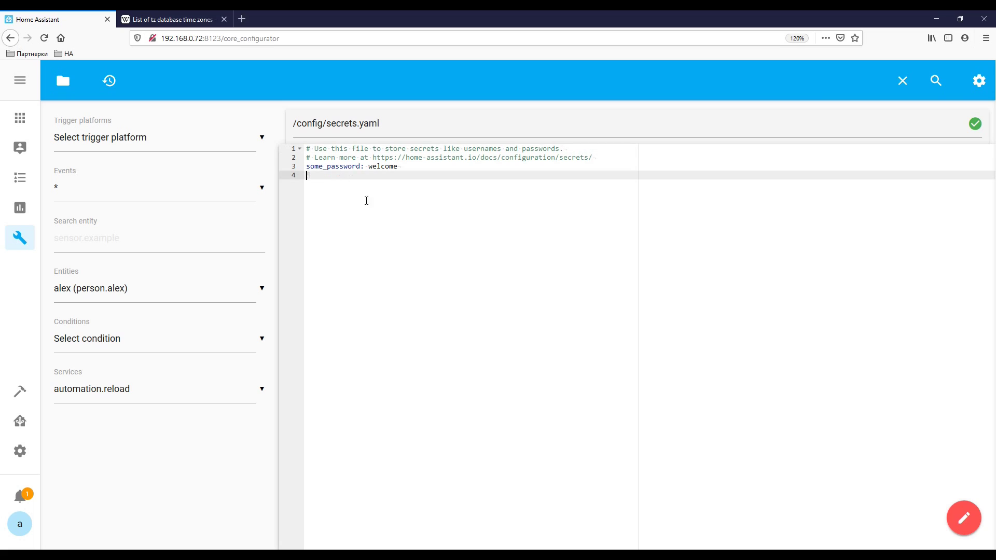
key(Return)
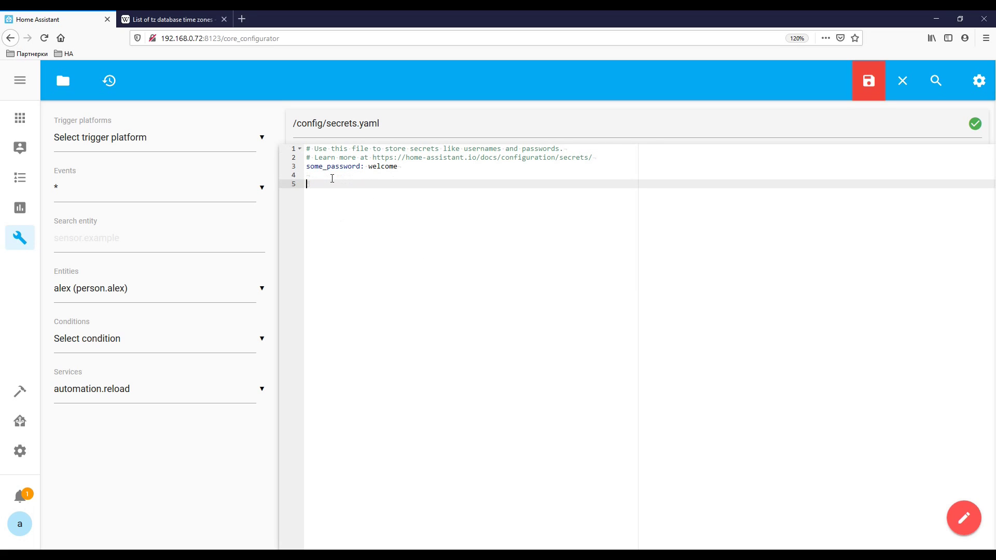
text(latitude_coord: 50.445876 longitude_coord: 30.540875)
drag(368, 184, 302, 185)
drag(373, 193, 301, 193)
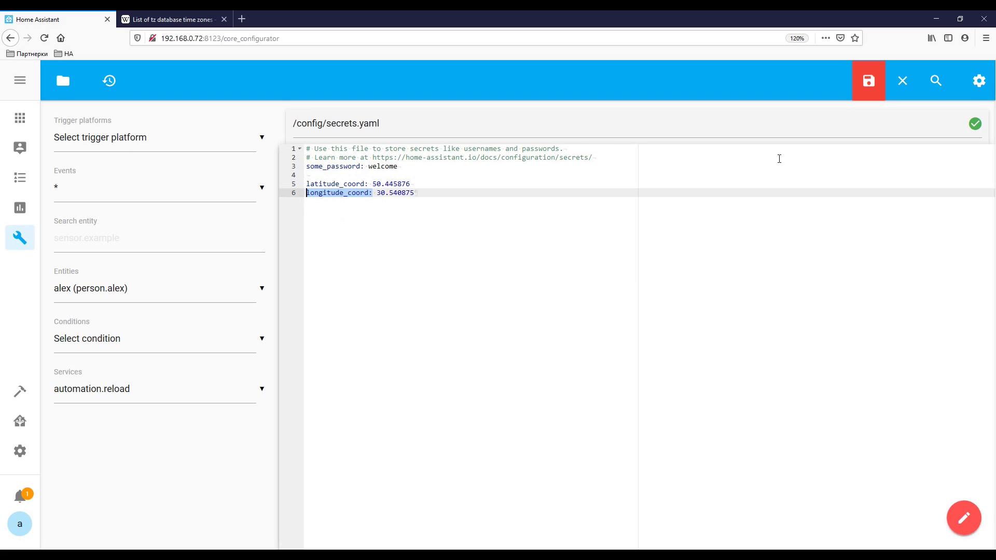
click(867, 82)
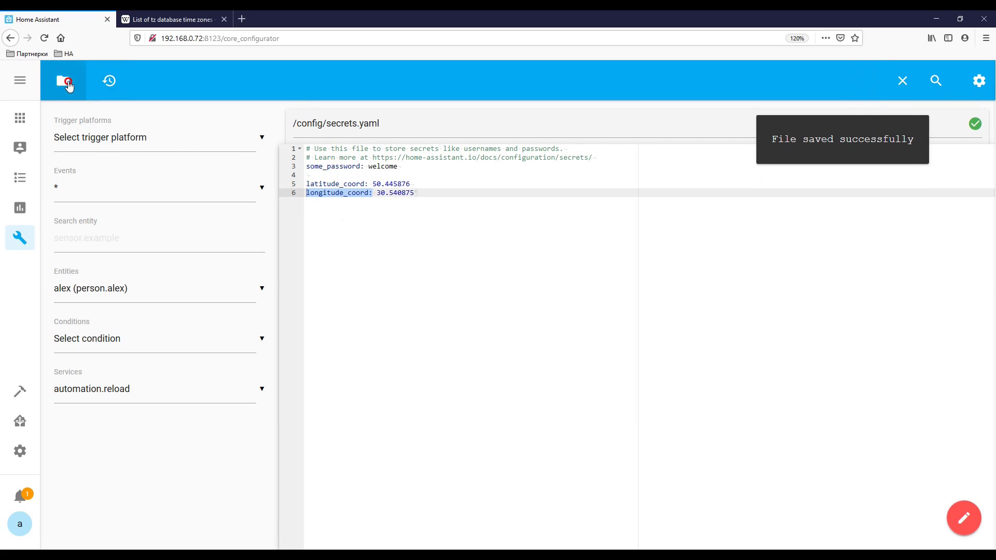
Replace the coordinates in configuration.yaml with !secret latitude_coord and !secret longitude_coord, and save the file.
click(69, 84)
click(118, 351)
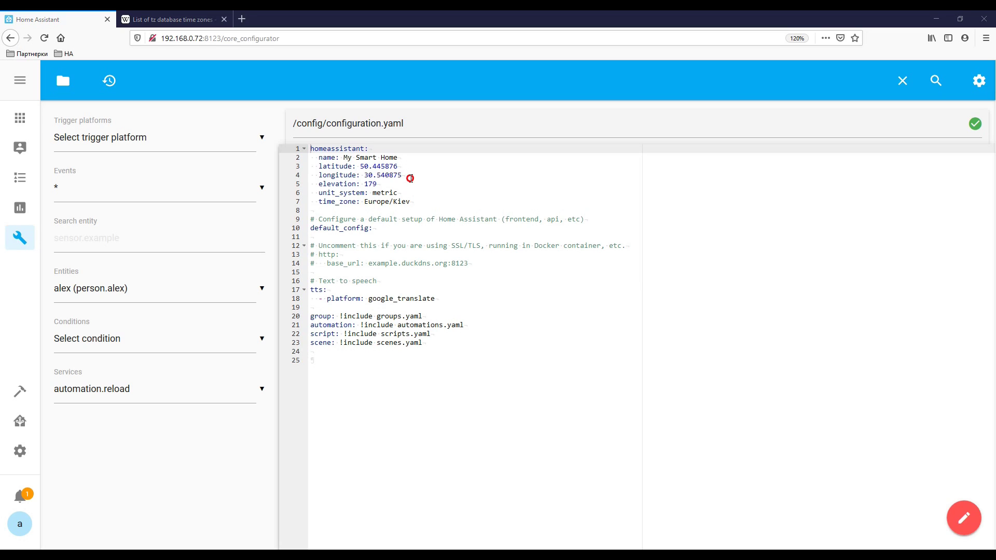
drag(410, 178, 250, 165)
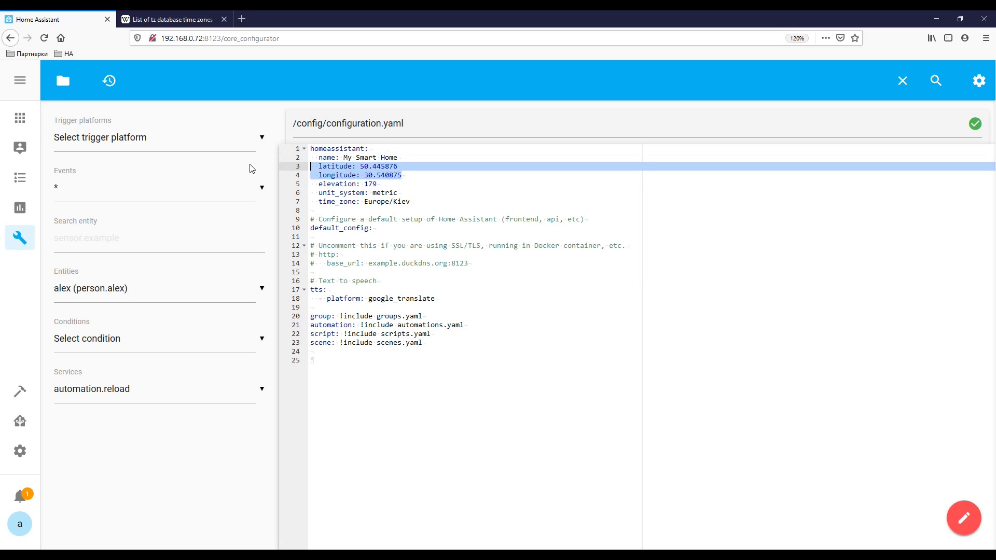
key(ctrl+v)
double_click(364, 166)
drag(393, 166, 461, 175)
double_click(366, 174)
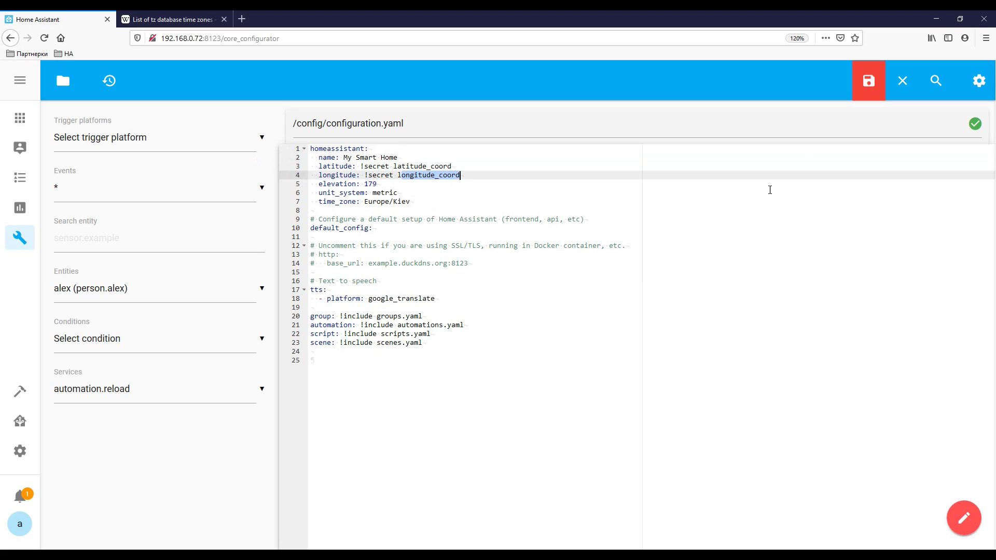
click(871, 93)
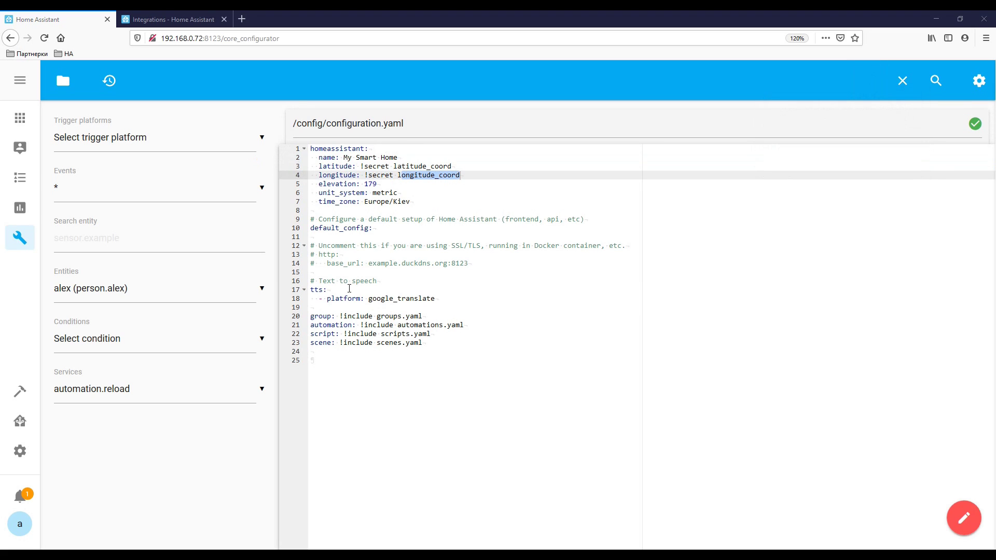
Search the Home Assistant integrations site for "time" and open the Time & Date integration's documentation.
key(ctrl+Tab)
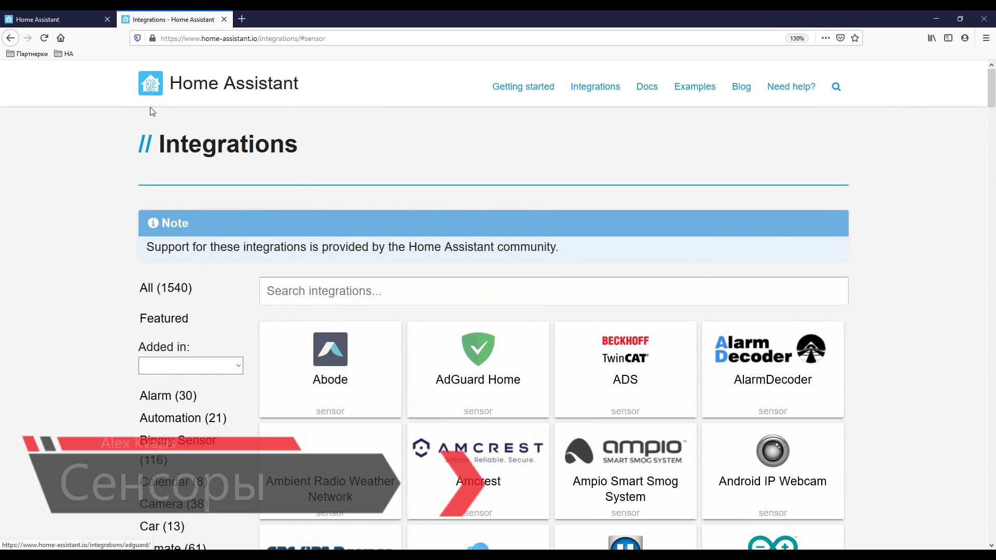
click(406, 291)
text(t)
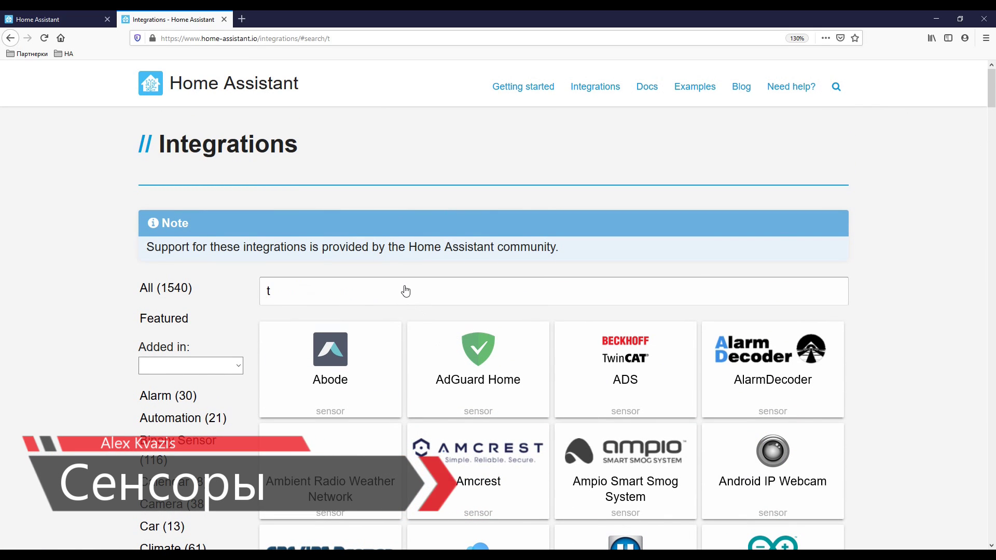
text(ime)
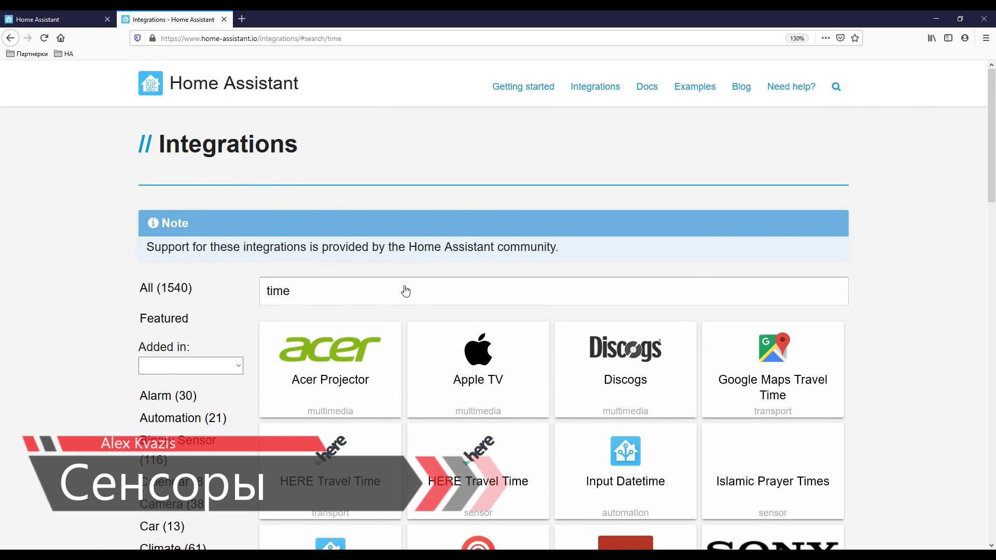
scroll(558, 313, down, 6)
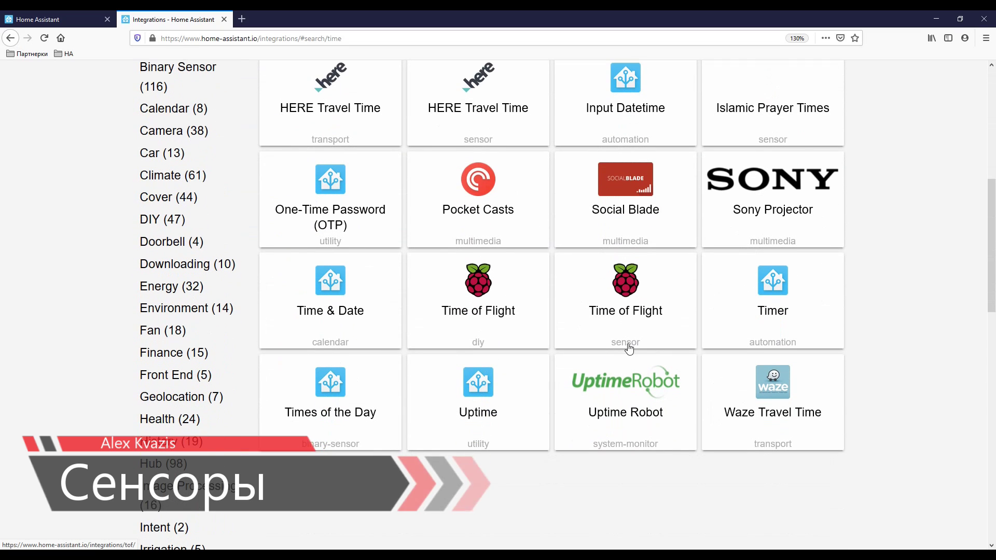
click(338, 293)
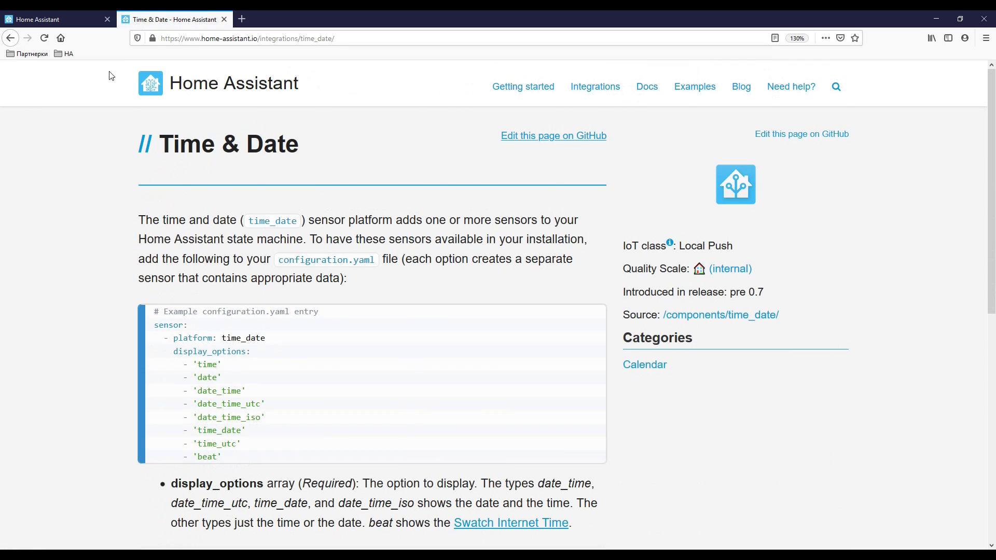
Start a sensor: section below the scene include line at the end of configuration.yaml.
click(61, 18)
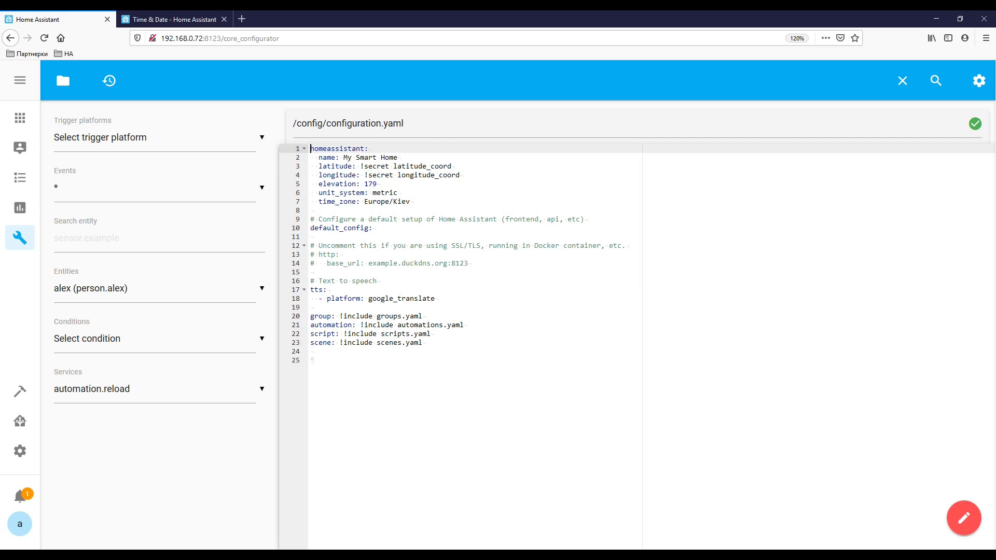
click(457, 341)
key(Return)
key(Return)
text(sensor:)
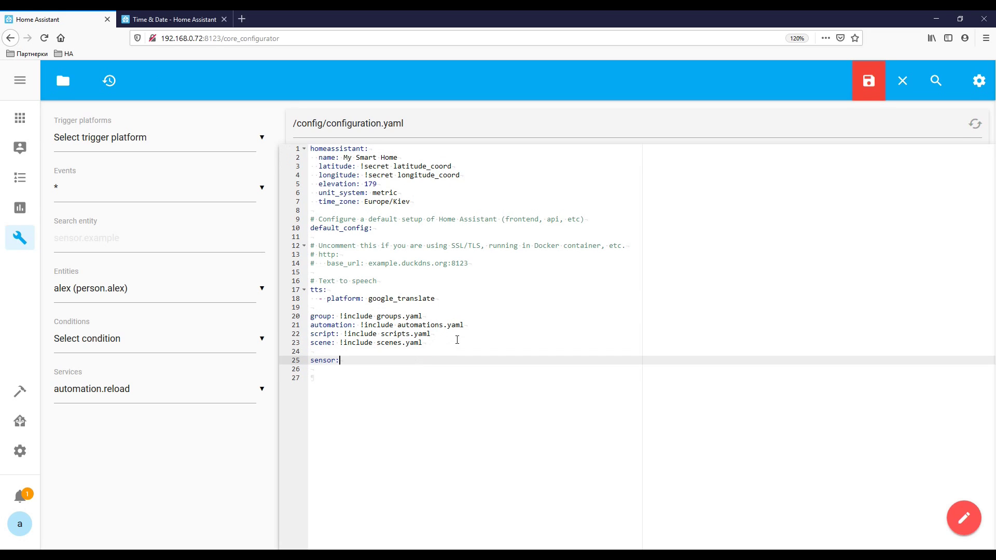
key(Return)
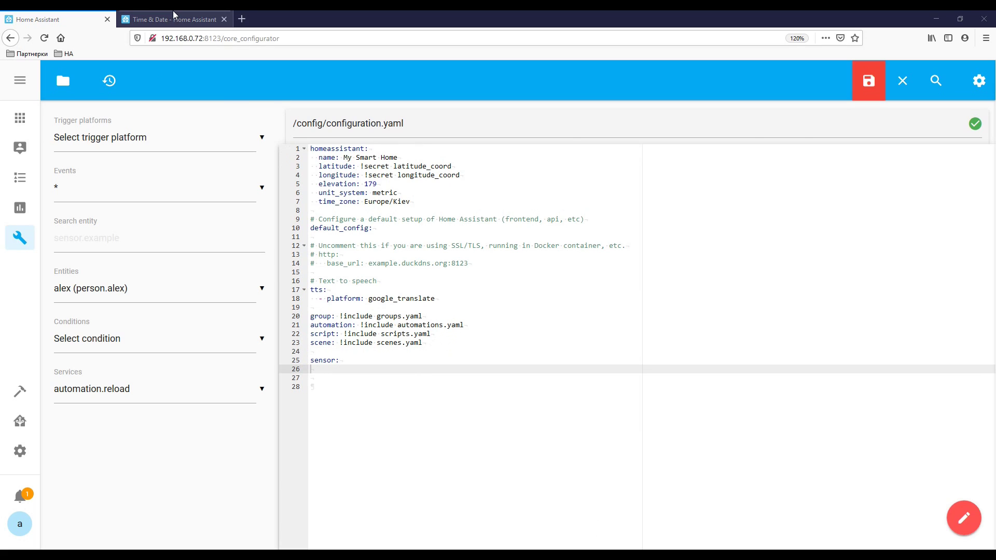
Consult the Time & Date example and add the time_date platform under sensor with display_options 'time', 'date' and 'time_date'.
click(171, 20)
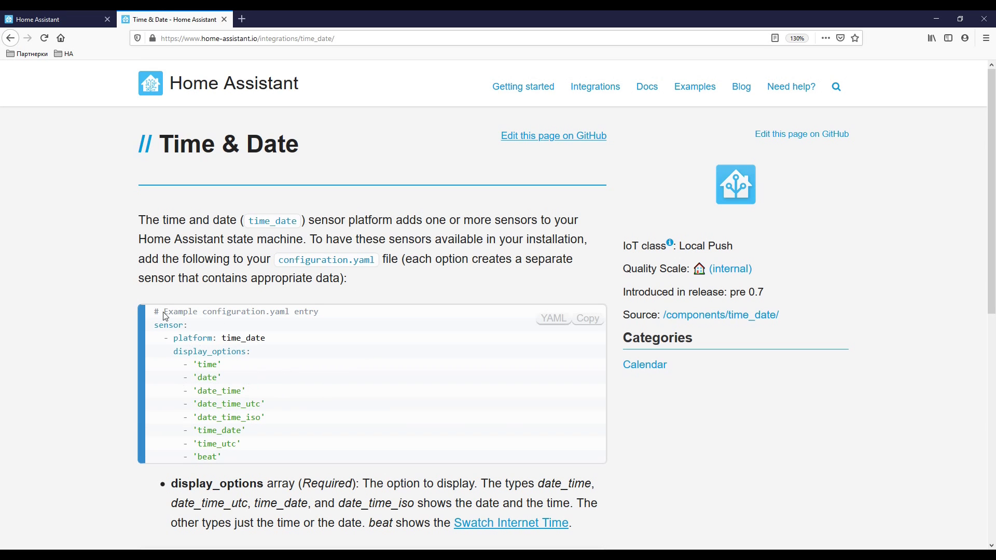
click(37, 19)
text(- platform: time_date     display_options:       - 'time'       - 'date'       - 'time_date')
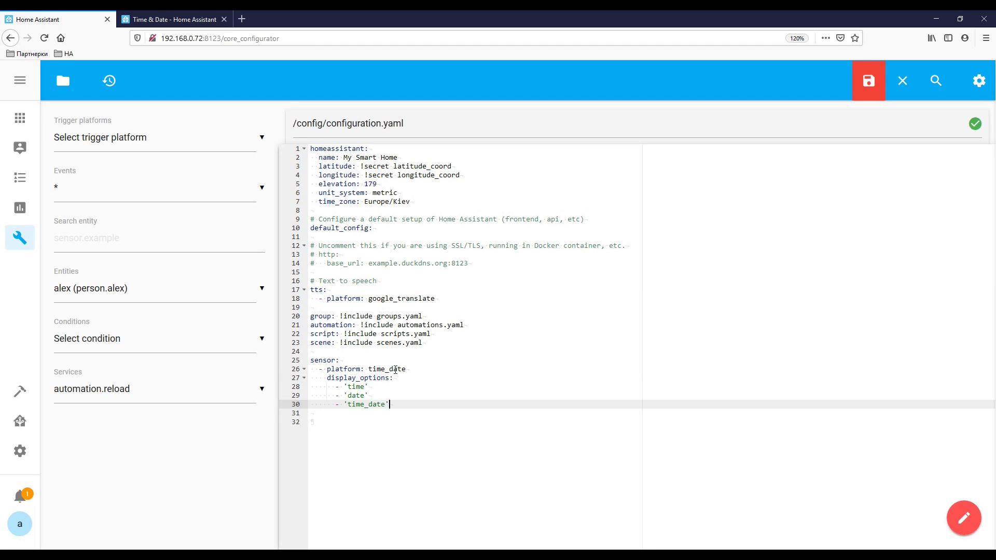
drag(371, 389, 349, 404)
click(406, 404)
key(Return)
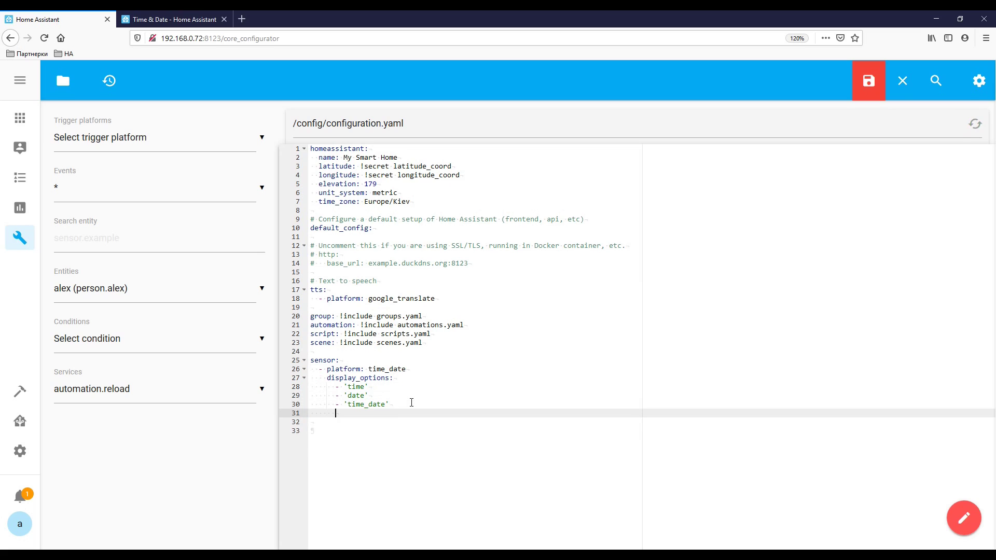
key(ctrl+s)
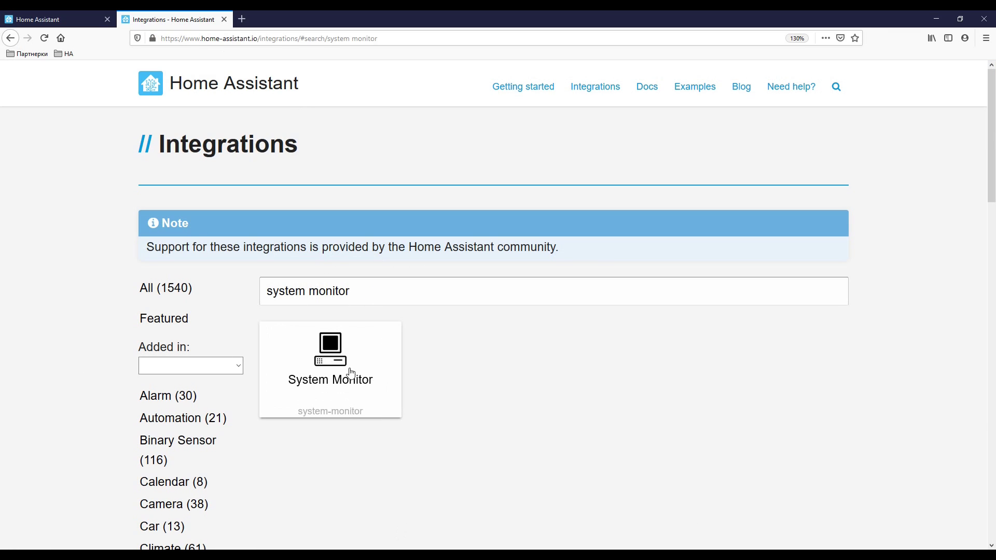
Open the System Monitor documentation and add platform systemmonitor with resources processor_use, disk_use_percent (arg: /), memory_use_percent, last_boot and disk_free (arg: /).
click(337, 363)
click(41, 16)
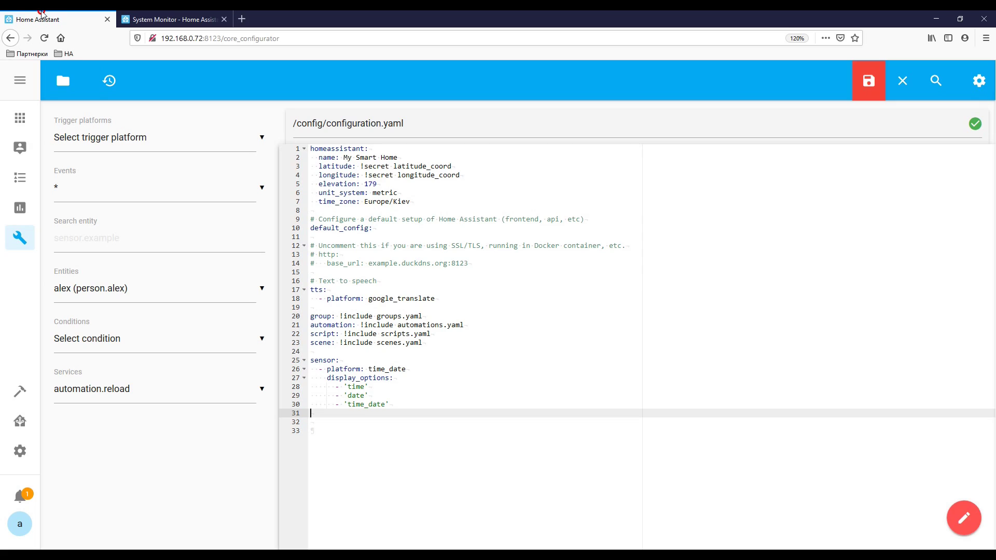
click(317, 415)
key(Return)
text(- platform: systemmonitor     resources:     - type: processor_use     - type: disk_use_percent       arg: /     - type: memory_use_percent     - type: last_boot     - type: disk_free       arg: /)
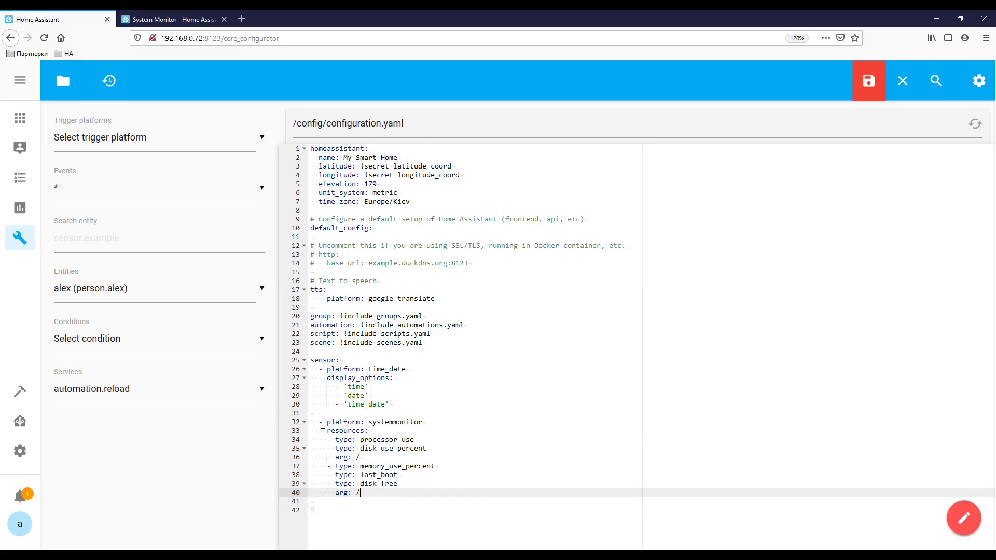
Review each systemmonitor resource entry by highlighting it, and save configuration.yaml.
drag(416, 440, 336, 440)
drag(430, 449, 335, 456)
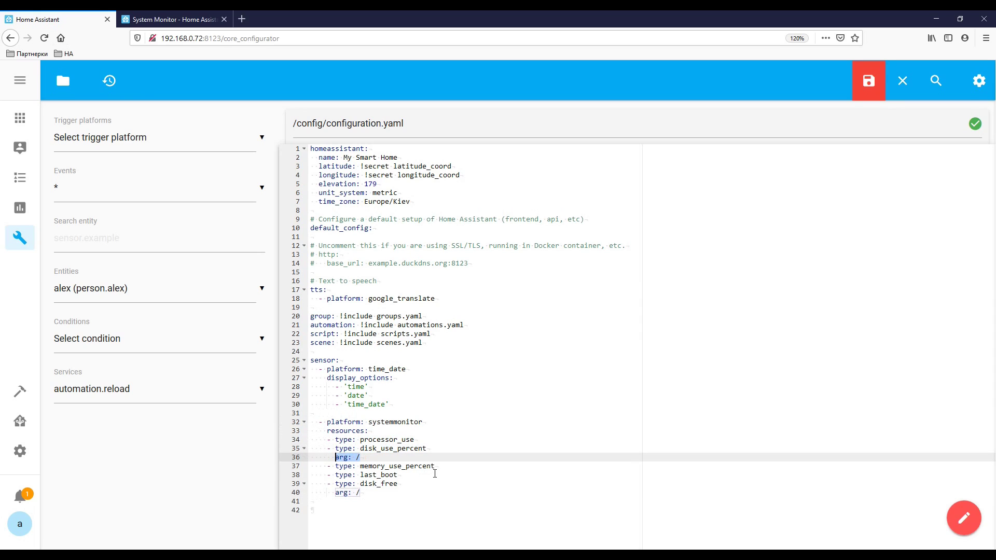
drag(436, 465, 335, 465)
drag(400, 474, 335, 475)
drag(398, 484, 340, 492)
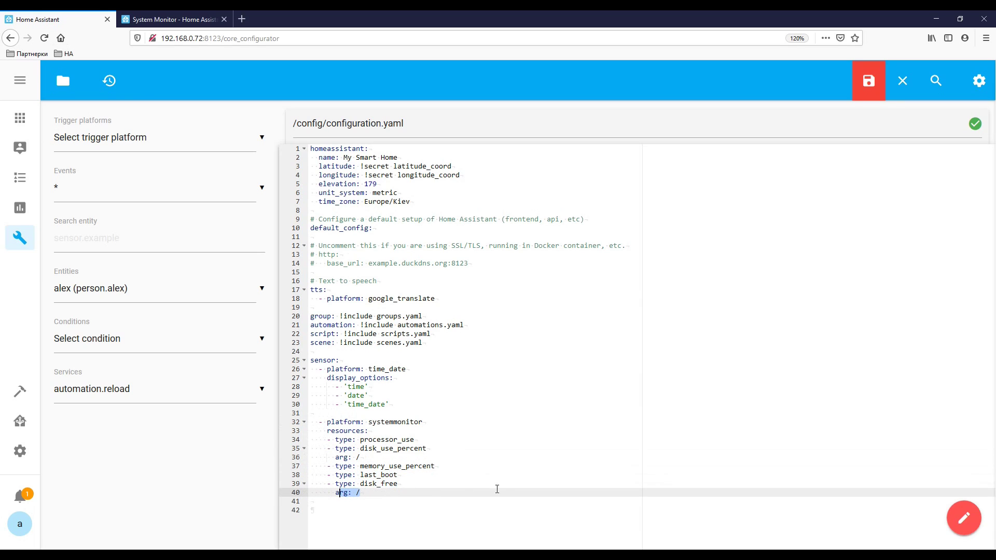
click(876, 82)
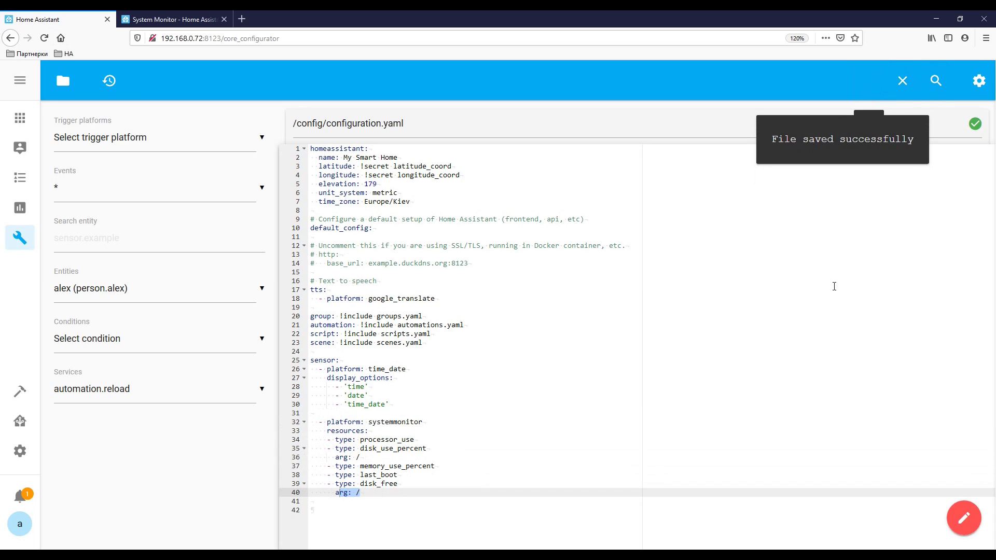
Remove one indentation space before arg under disk_free, inspect the YAML error details, and restore the indentation and save configuration.yaml.
click(470, 456)
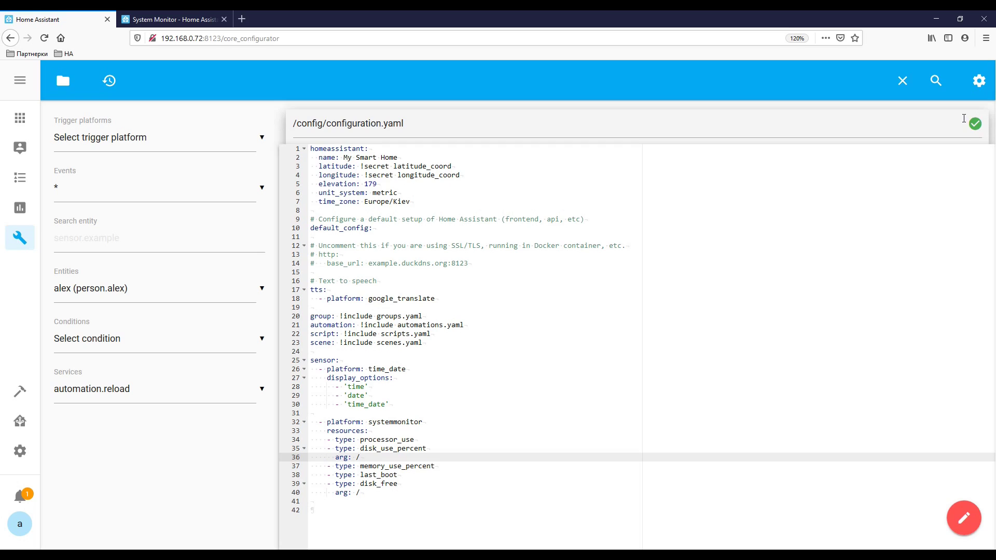
click(322, 496)
key(BackSpace)
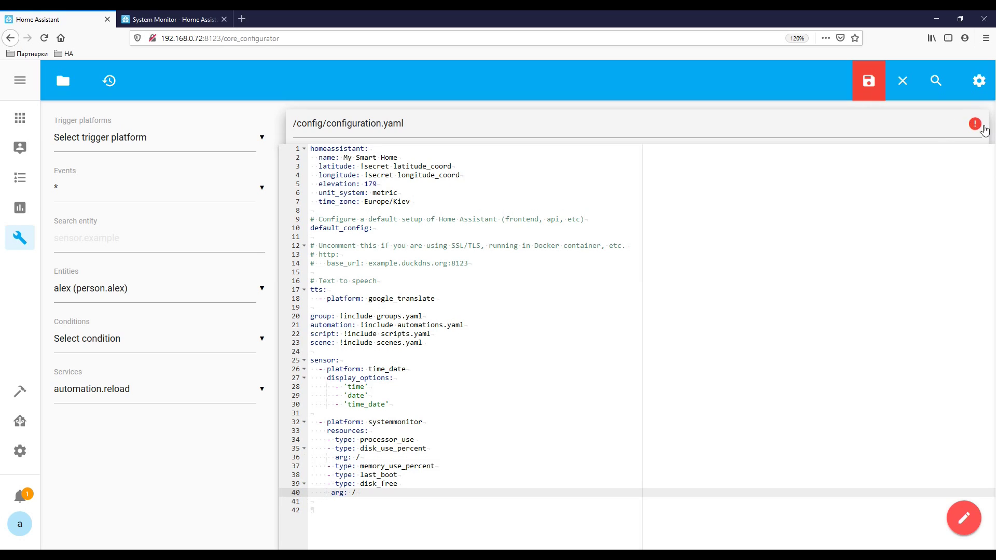
click(974, 126)
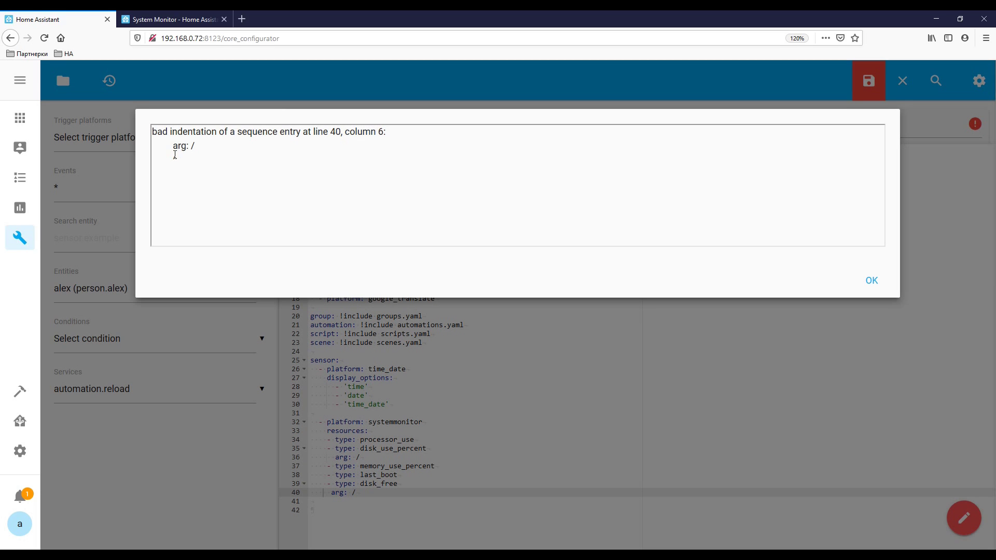
click(862, 285)
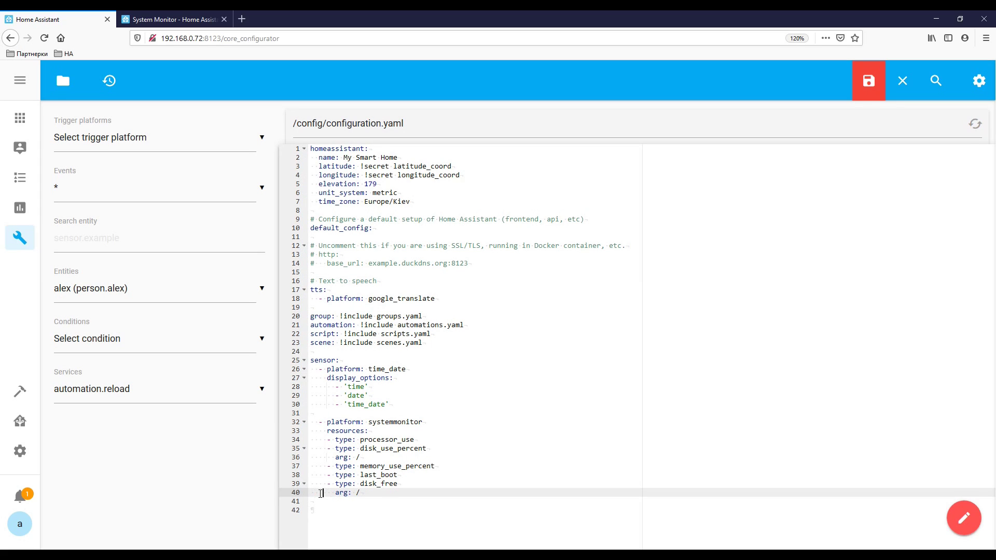
click(868, 81)
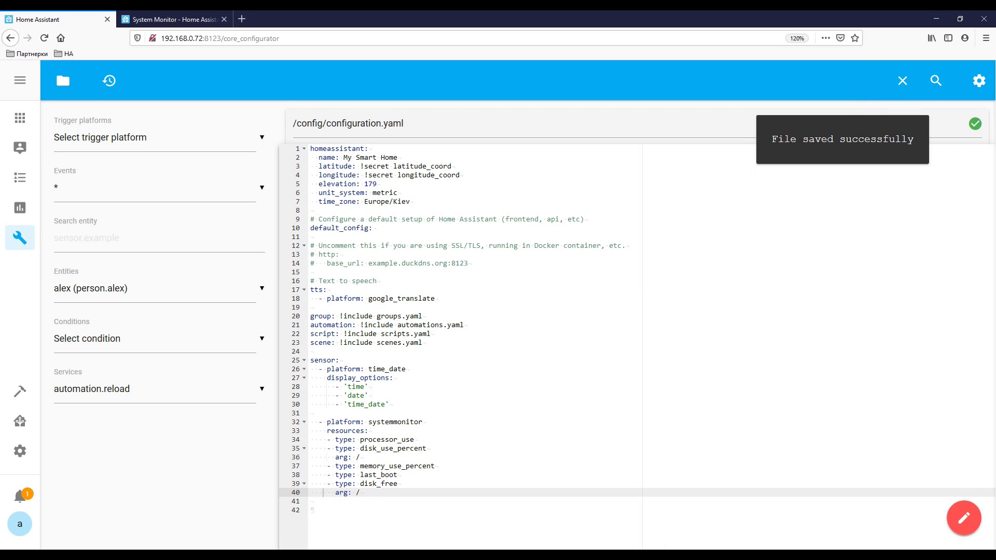
Run the configuration check in the server settings and restart Home Assistant.
click(19, 451)
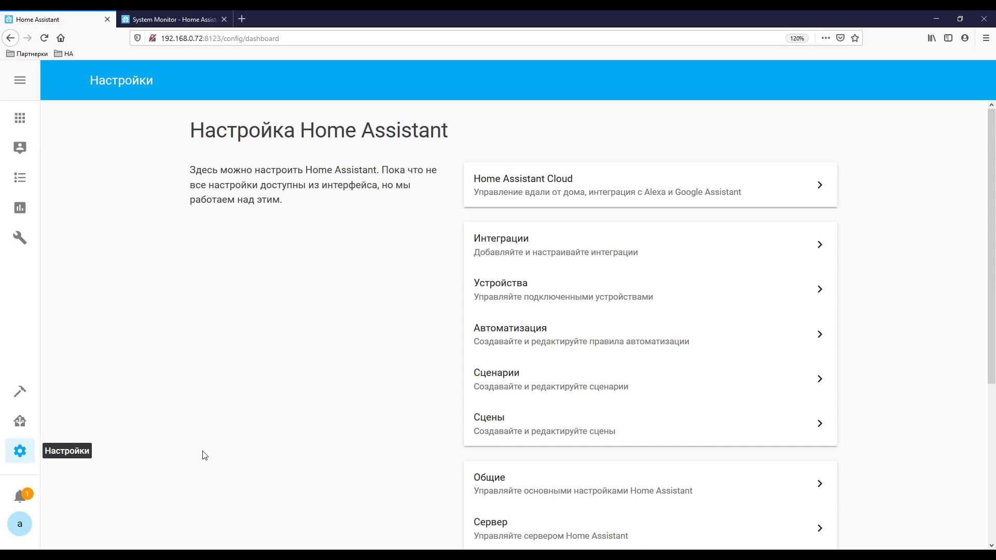
click(497, 513)
scroll(680, 178, up, 3)
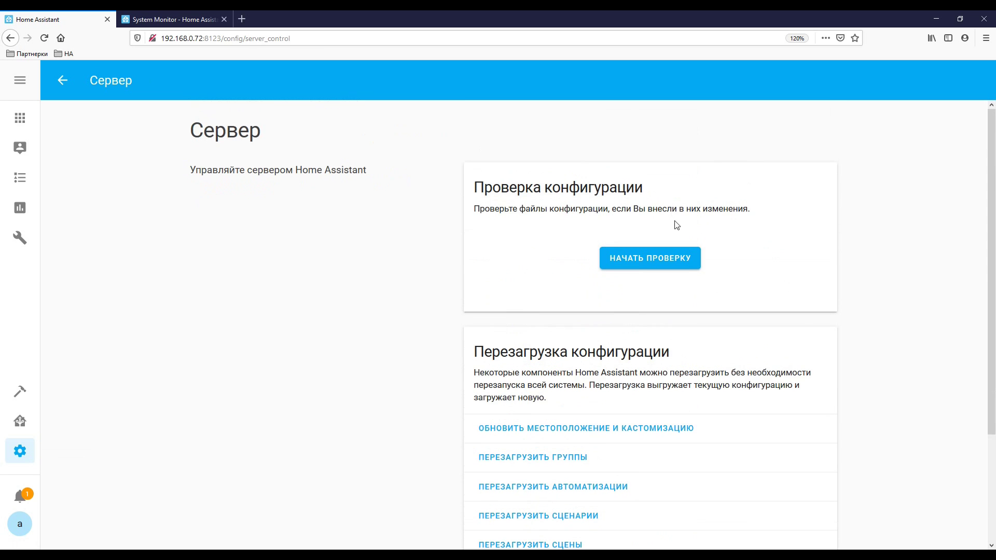
click(676, 269)
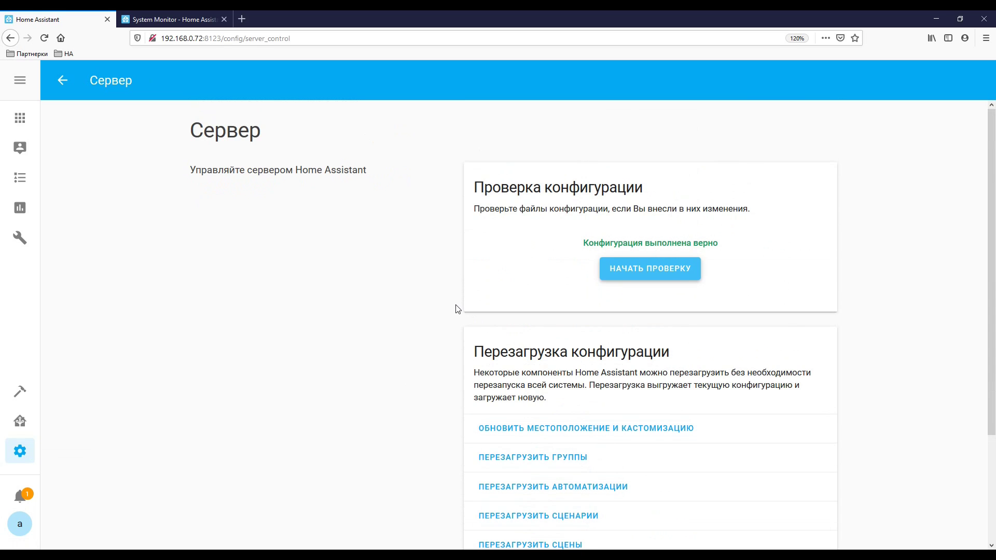
scroll(472, 316, down, 3)
click(503, 514)
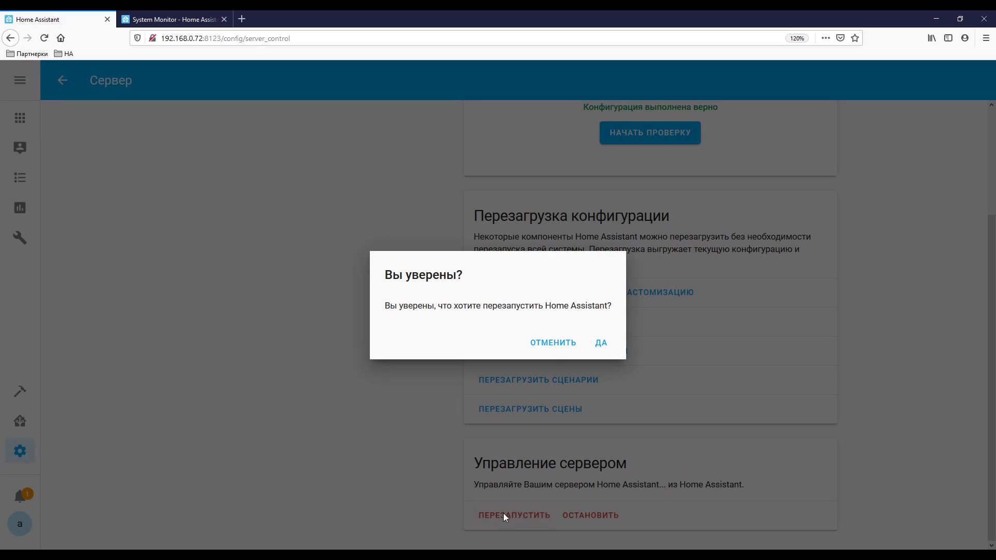
click(591, 345)
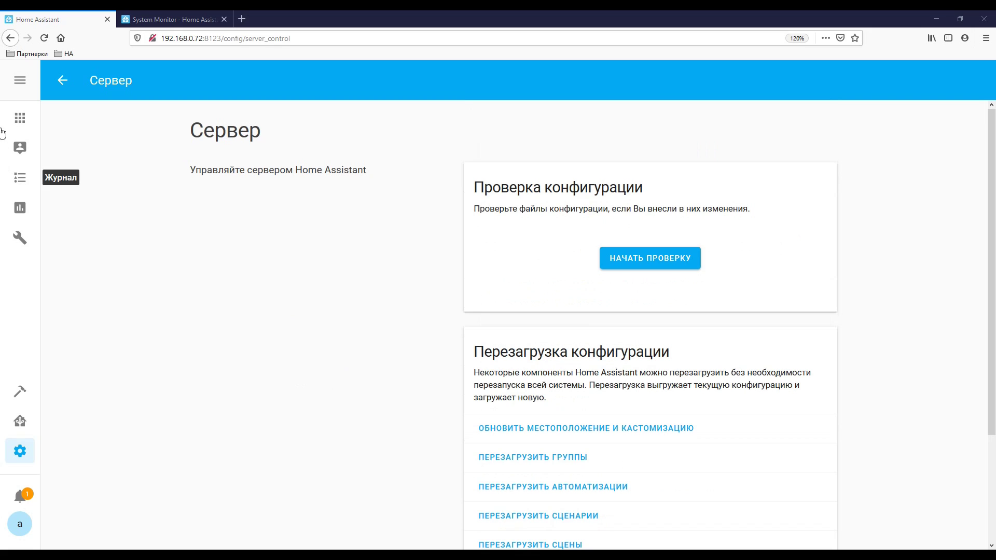
Open the overview dashboard and examine the details of the Date, Time & Date and Time sensors.
click(18, 122)
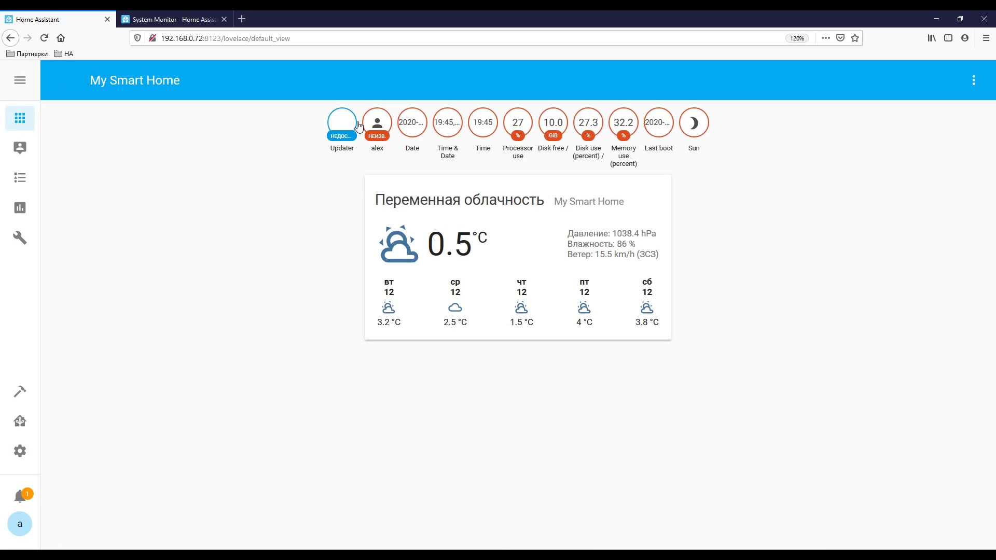
click(413, 125)
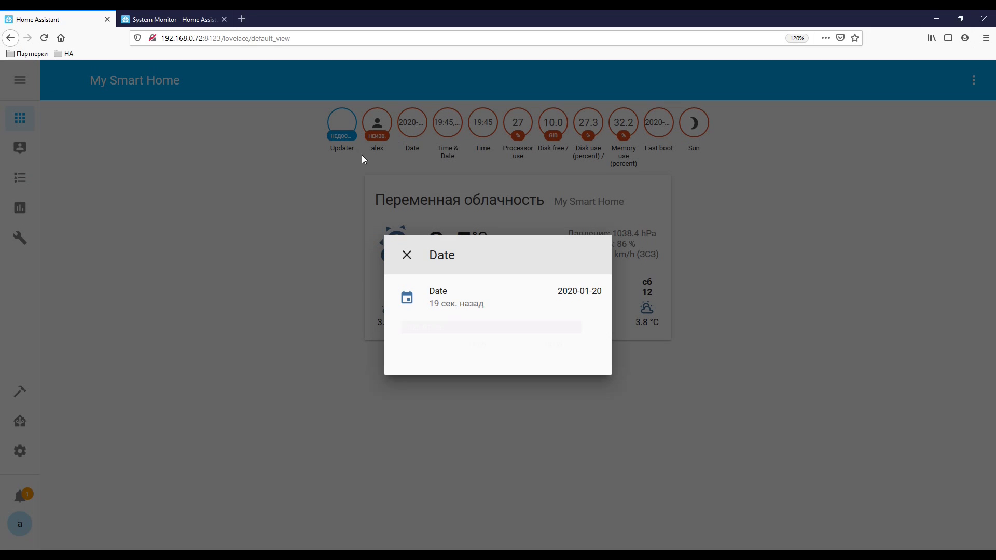
click(318, 194)
click(447, 124)
click(315, 205)
click(482, 127)
click(393, 201)
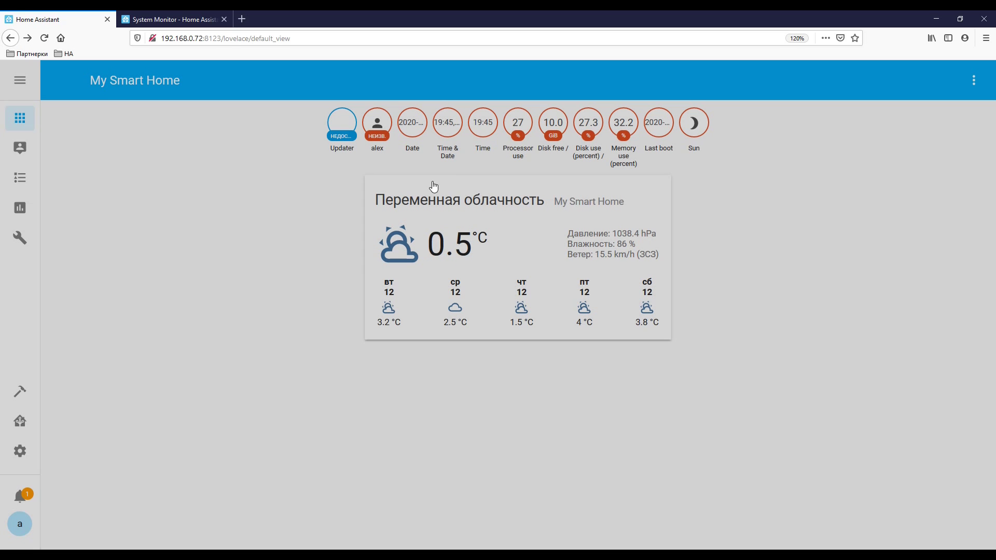
Examine the details and history of the Processor use, Disk free, Disk use (percent) and Memory use (percent) sensors.
click(520, 126)
click(310, 204)
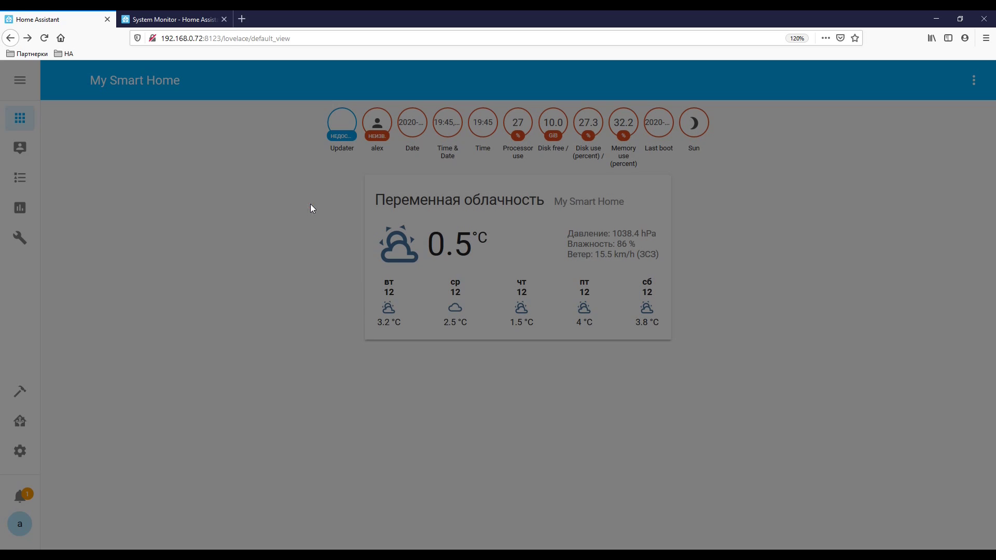
click(555, 122)
click(303, 282)
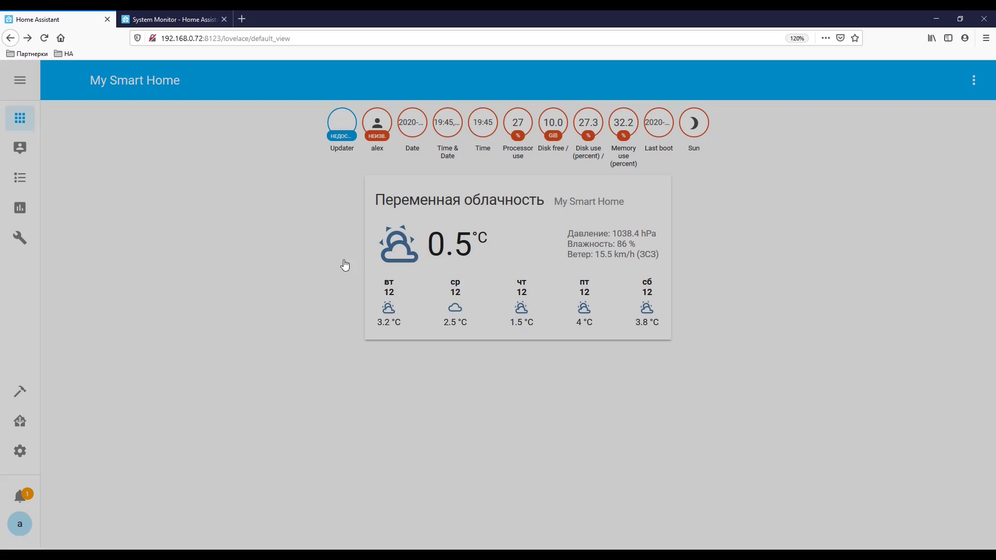
click(586, 127)
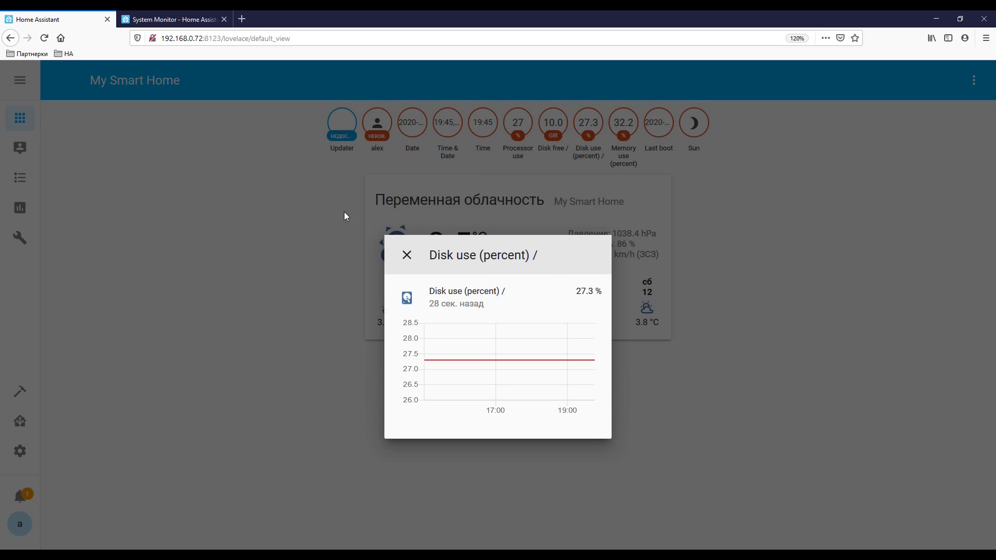
click(279, 241)
click(624, 120)
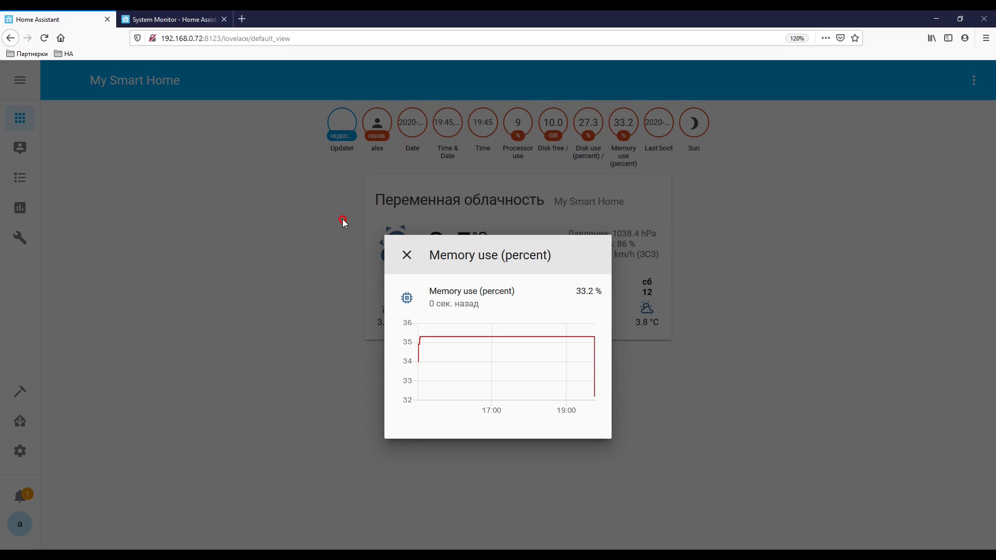
click(343, 222)
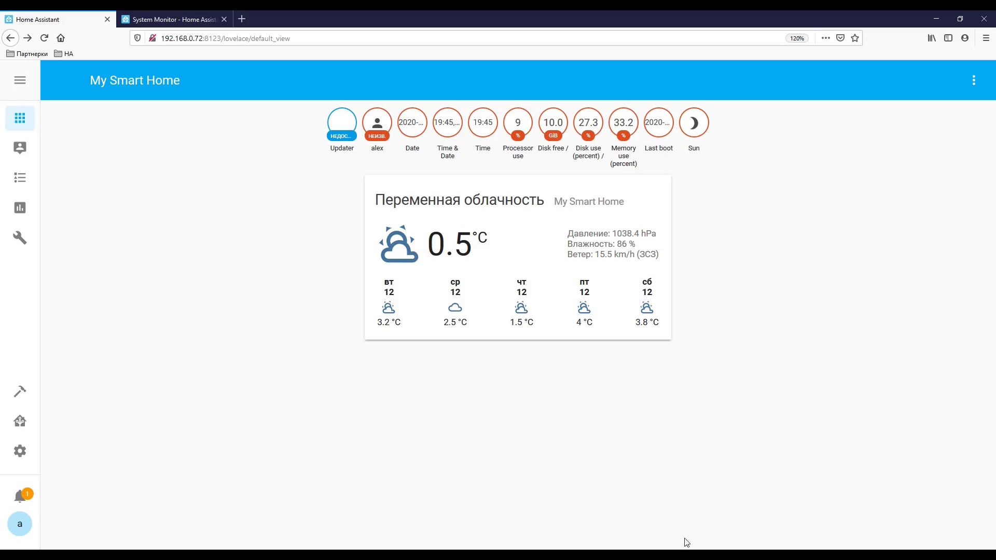